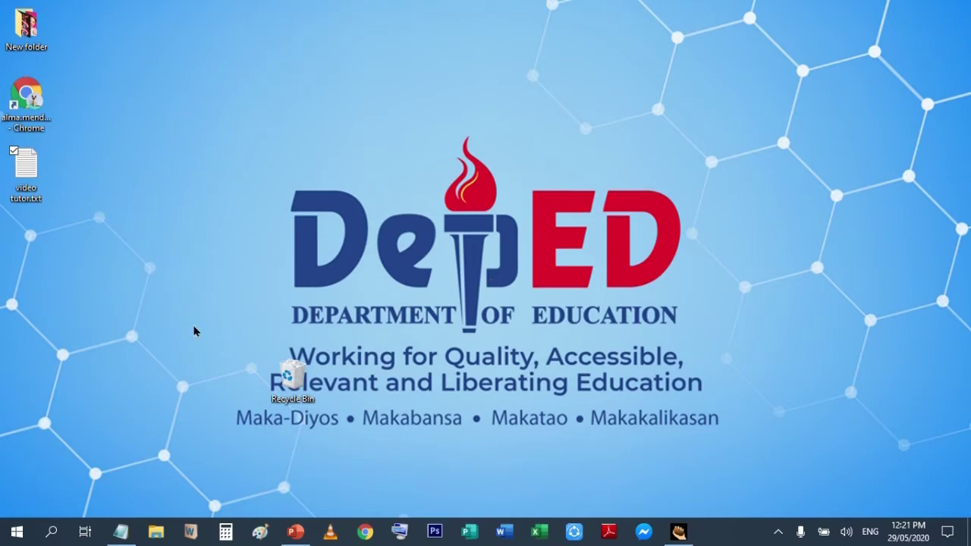
- Open video tutor.txt in Notepad and go through the five weather words and their clues
{"action": "left_click", "coordinate": [120, 533]}
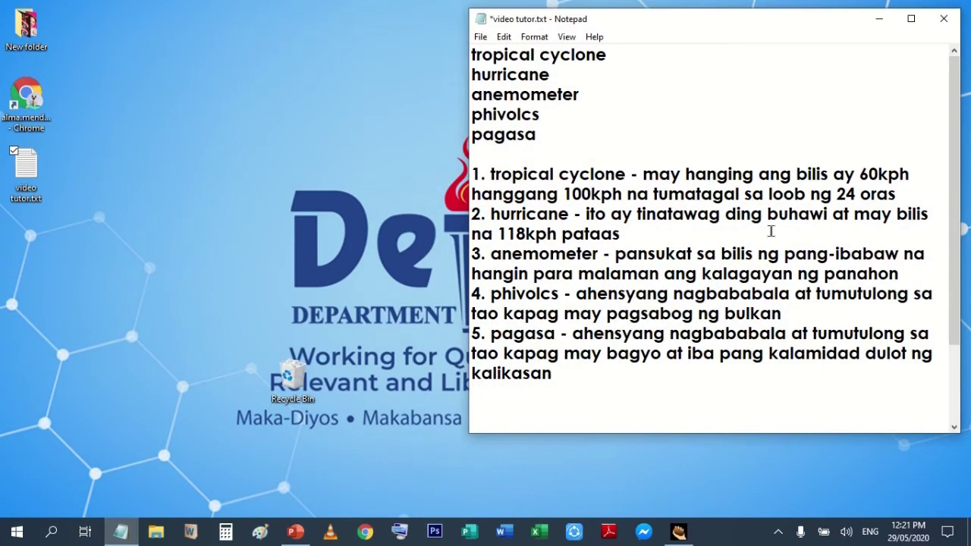
{"action": "mouse_move", "coordinate": [817, 22]}
{"action": "left_mouse_down"}
{"action": "mouse_move", "coordinate": [775, 31]}
{"action": "mouse_move", "coordinate": [794, 29]}
{"action": "left_mouse_up"}
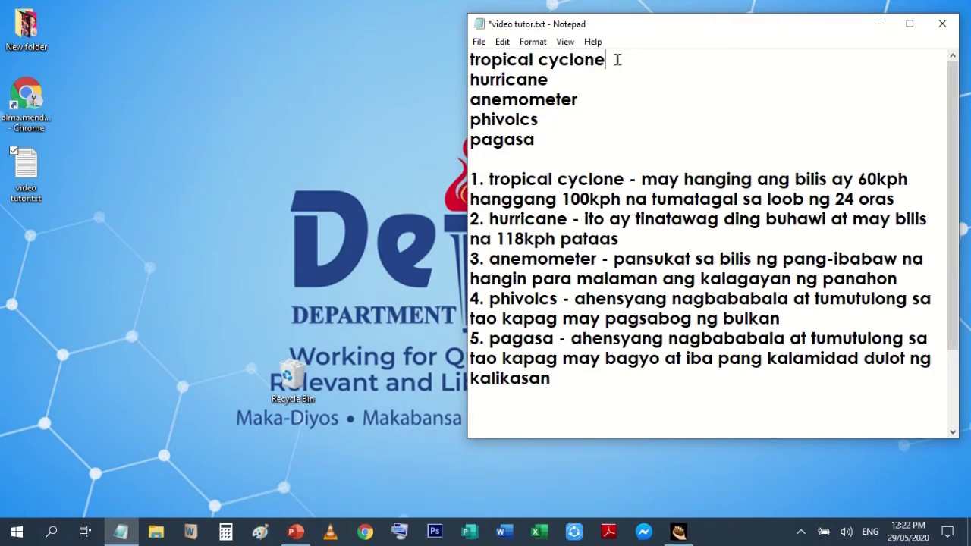
{"action": "left_click", "coordinate": [578, 83]}
{"action": "left_click", "coordinate": [608, 105]}
{"action": "left_click", "coordinate": [571, 123]}
{"action": "left_click", "coordinate": [570, 146]}
- Launch Hot Potatoes, move its window aside, and start JCross with an untitled grid
{"action": "left_click", "coordinate": [680, 534]}
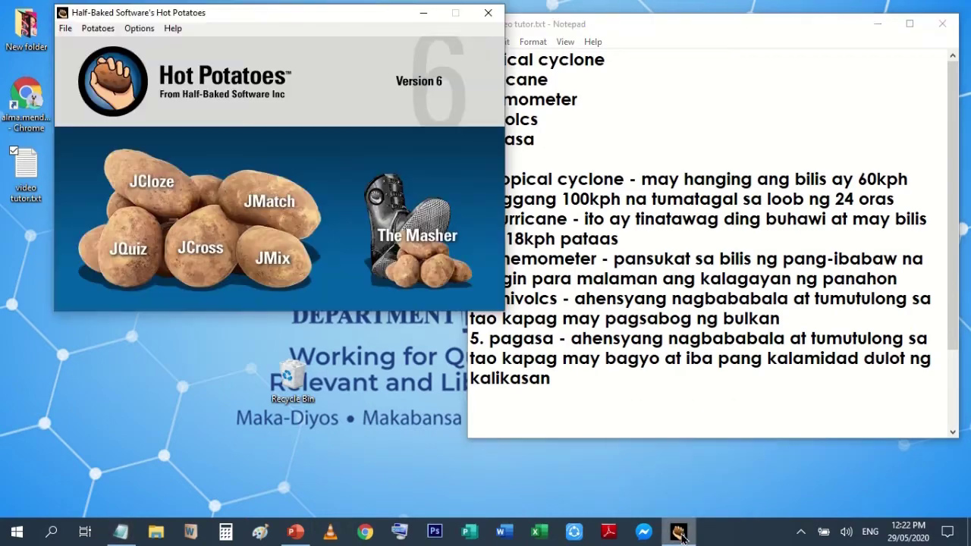
{"action": "left_click_drag", "start_coordinate": [354, 21], "coordinate": [311, 26]}
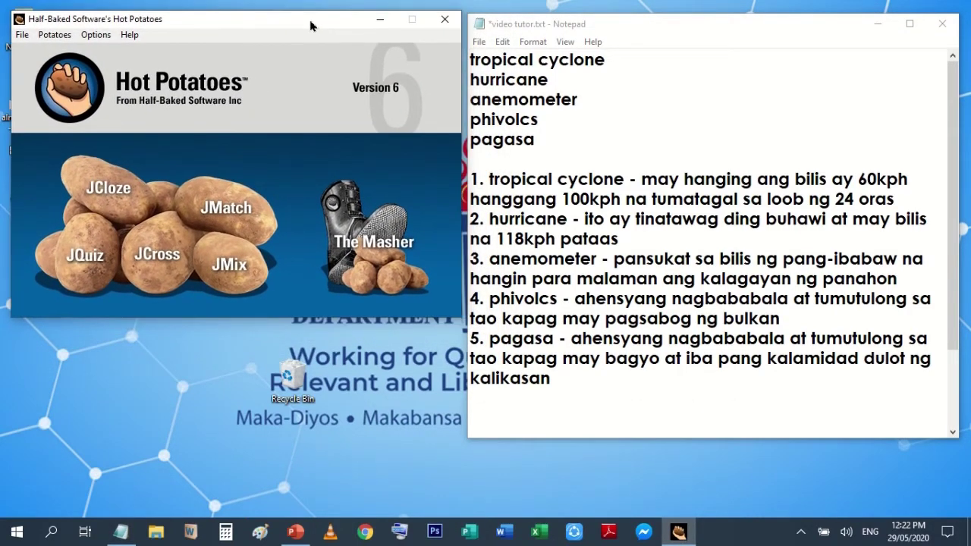
{"action": "left_click", "coordinate": [157, 261]}
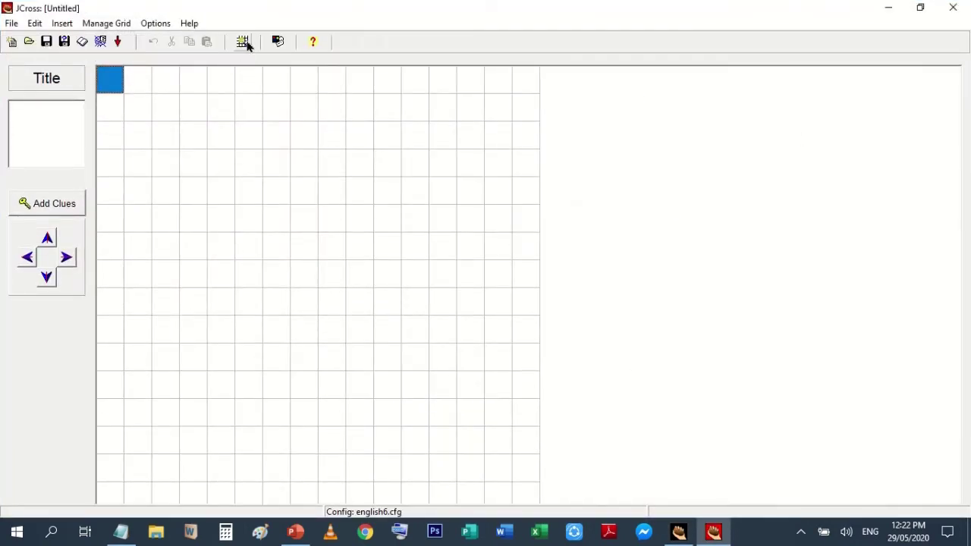
- Copy the five answer words from Notepad into the automatic grid maker's word list
{"action": "left_click", "coordinate": [243, 42]}
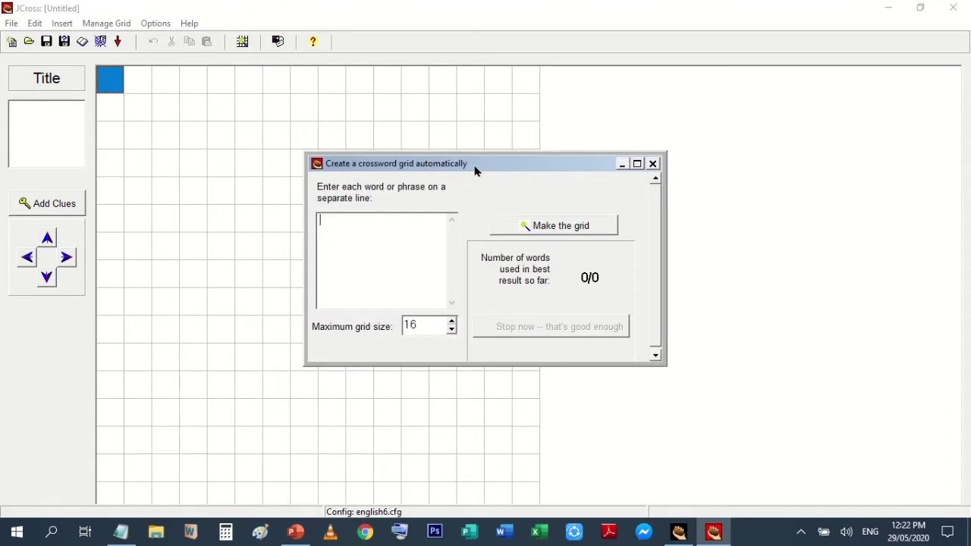
{"action": "left_click_drag", "start_coordinate": [475, 167], "coordinate": [346, 126]}
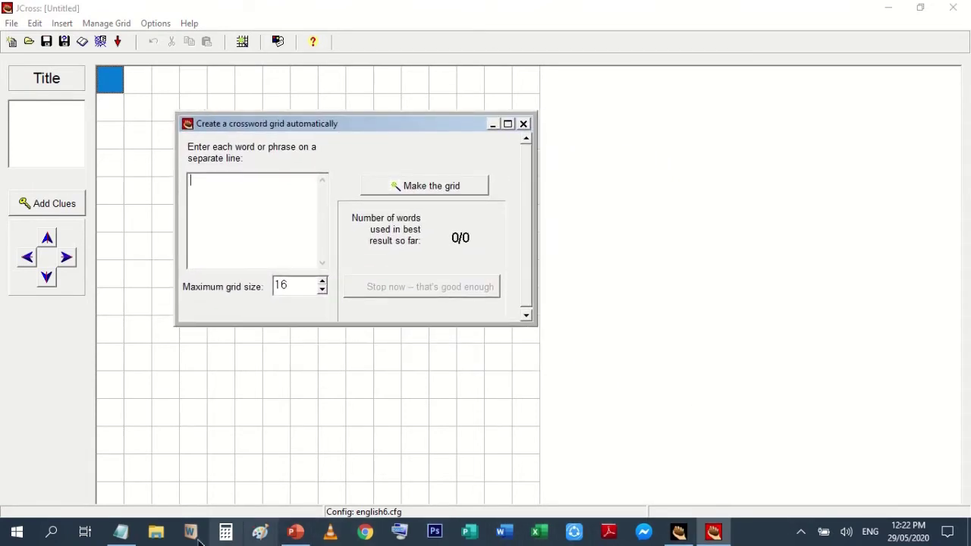
{"action": "left_click", "coordinate": [120, 531]}
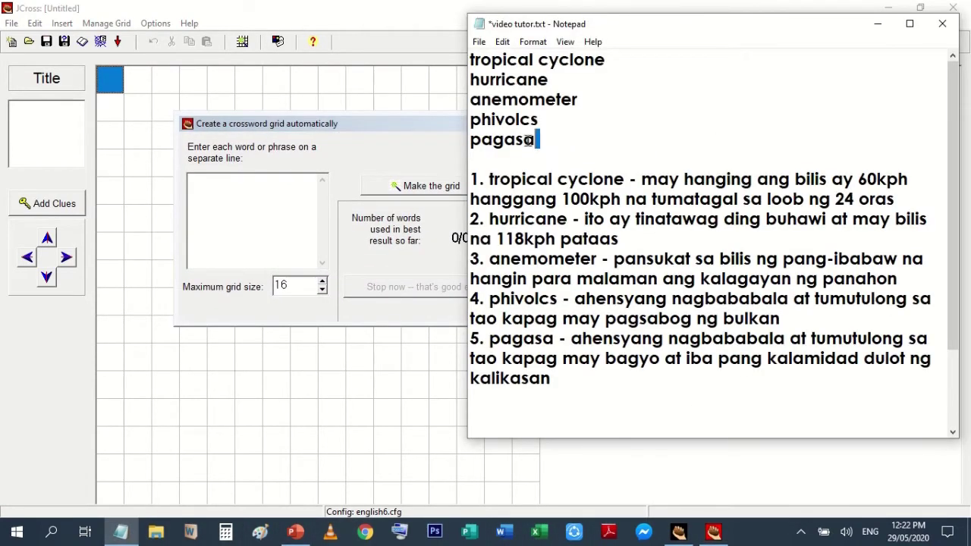
{"action": "left_click_drag", "start_coordinate": [535, 140], "coordinate": [459, 59]}
{"action": "right_click", "coordinate": [524, 67]}
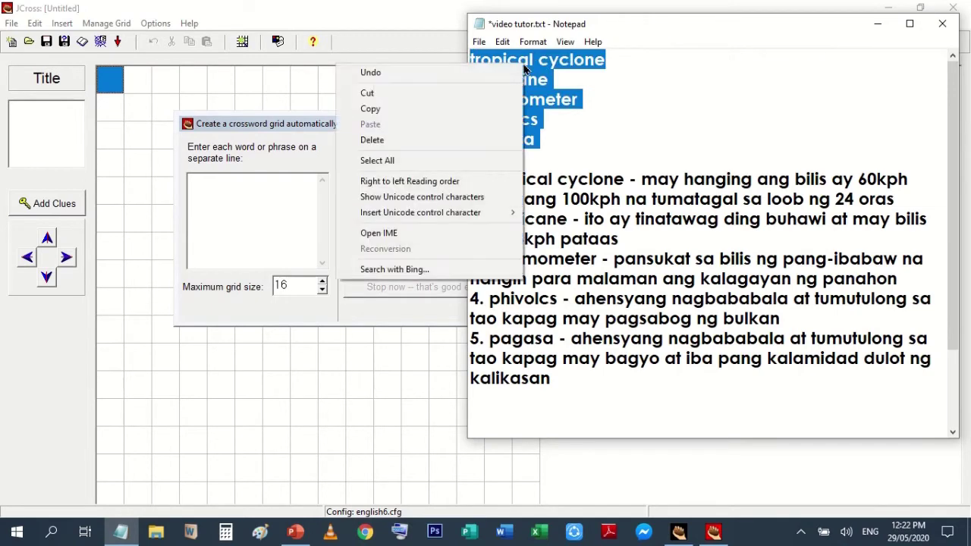
{"action": "left_click", "coordinate": [485, 110]}
{"action": "left_click", "coordinate": [877, 24]}
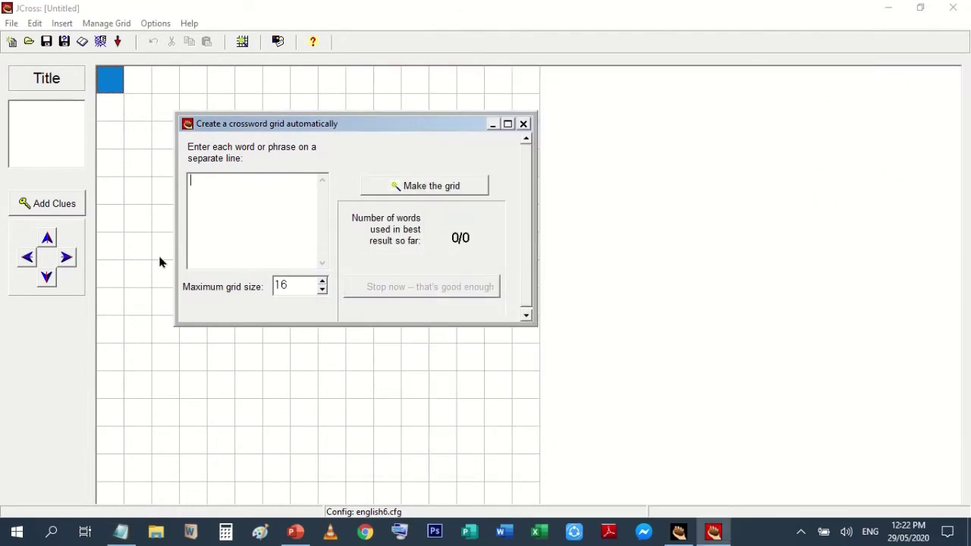
{"action": "right_click", "coordinate": [200, 186]}
{"action": "left_click", "coordinate": [236, 244]}
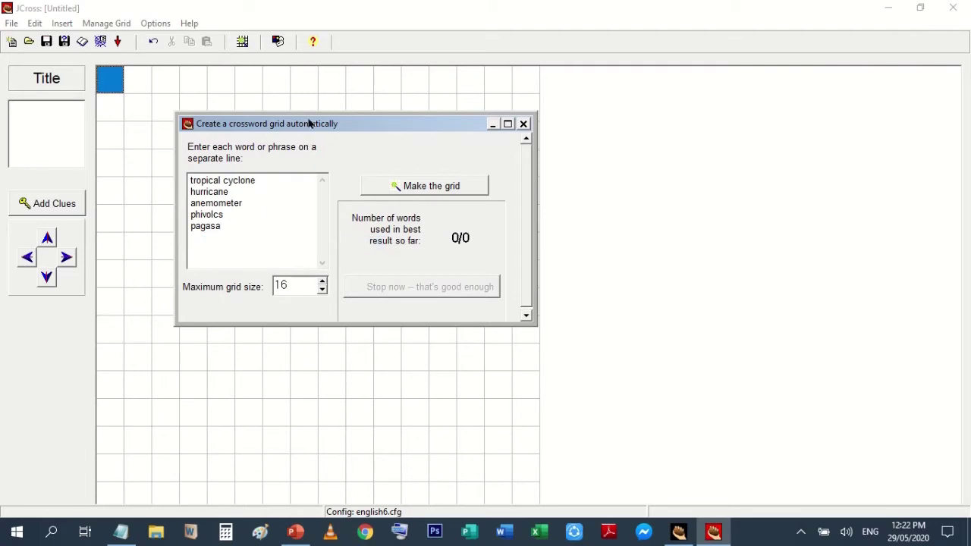
- Join tropical cyclone as tropicalcyclone and make the grid with maximum size 16
{"action": "left_click_drag", "start_coordinate": [308, 124], "coordinate": [564, 116]}
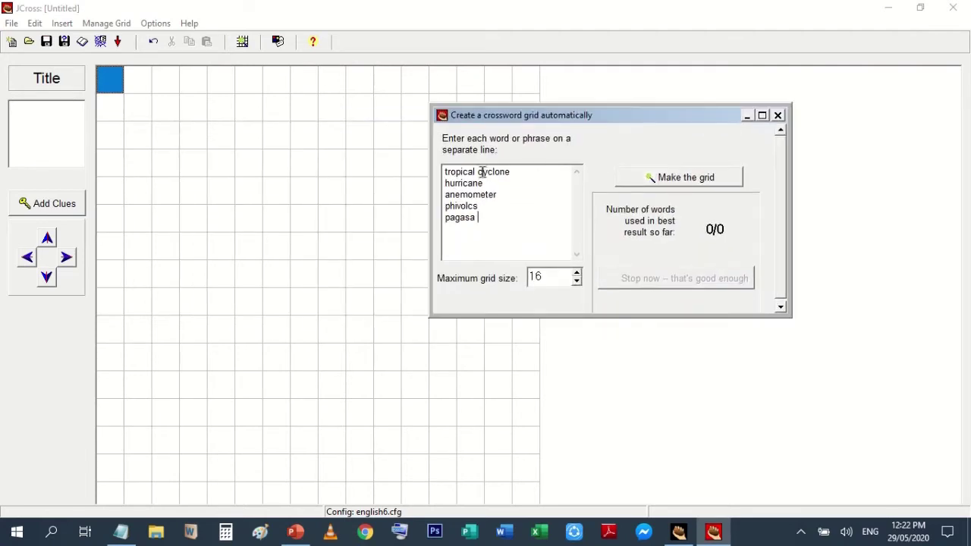
{"action": "key", "text": "BackSpace"}
{"action": "left_click_drag", "start_coordinate": [513, 174], "coordinate": [445, 174]}
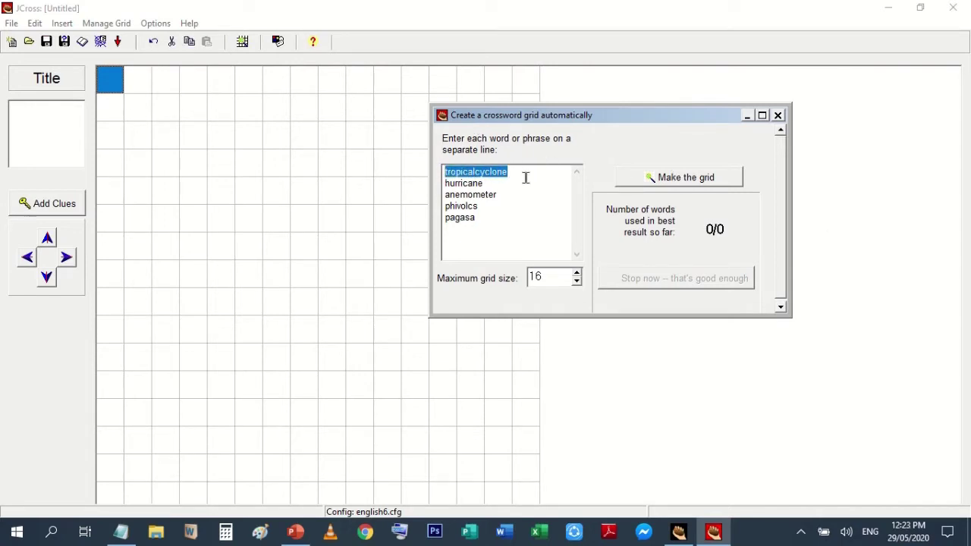
{"action": "left_click", "coordinate": [525, 178]}
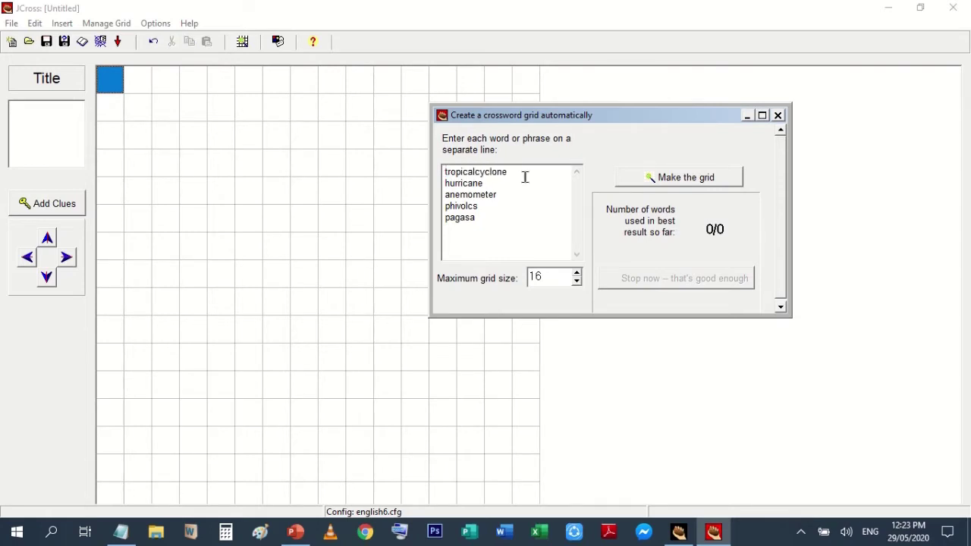
{"action": "left_click", "coordinate": [557, 280]}
{"action": "left_click", "coordinate": [689, 179]}
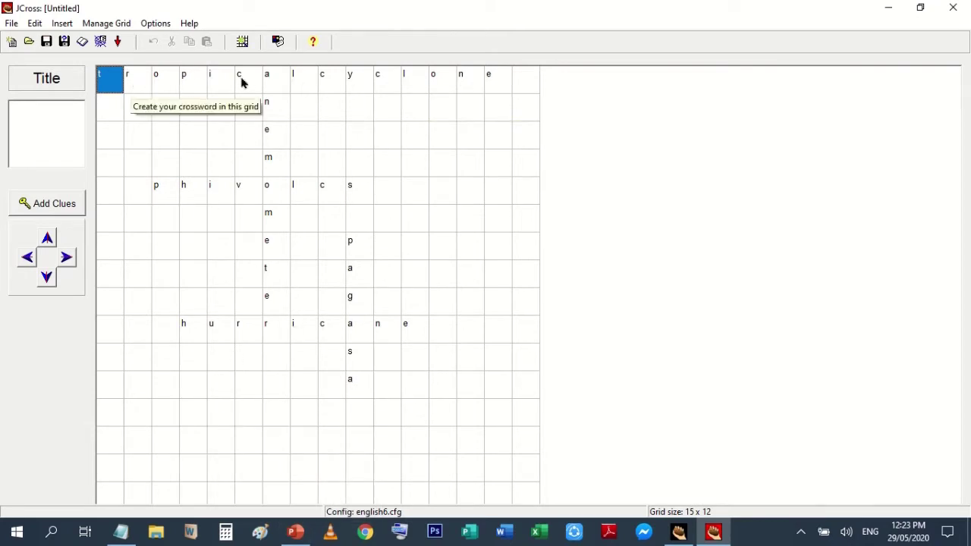
{"action": "left_click", "coordinate": [41, 210]}
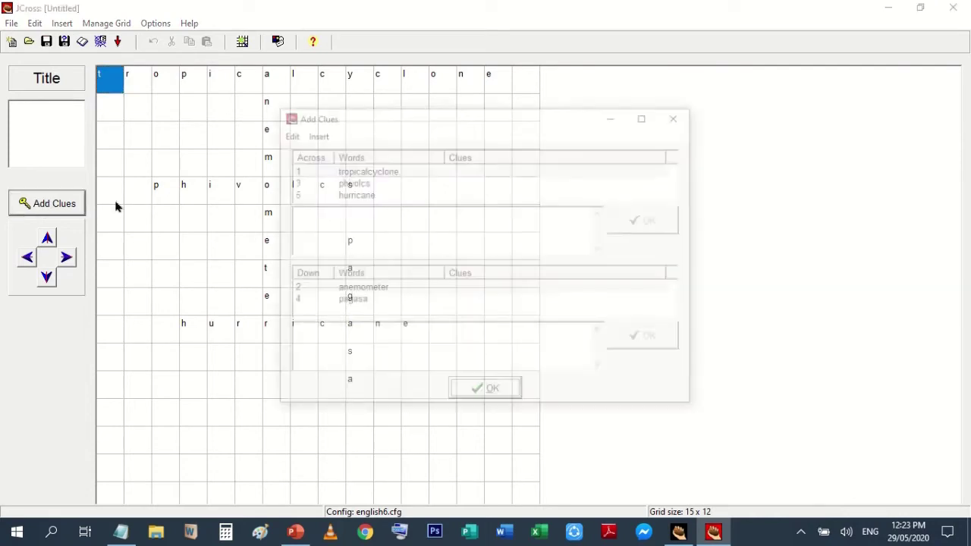
{"action": "left_click_drag", "start_coordinate": [489, 126], "coordinate": [718, 88]}
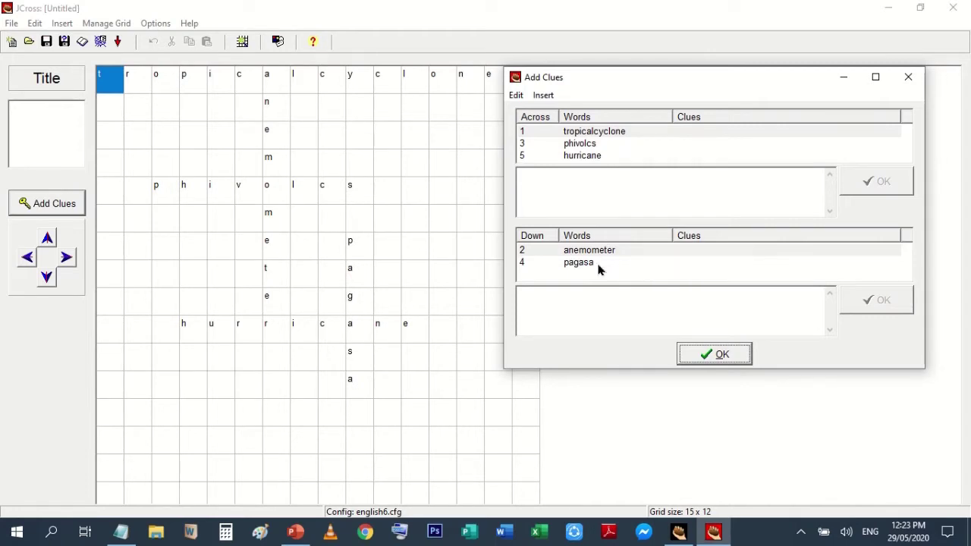
{"action": "left_click", "coordinate": [909, 79]}
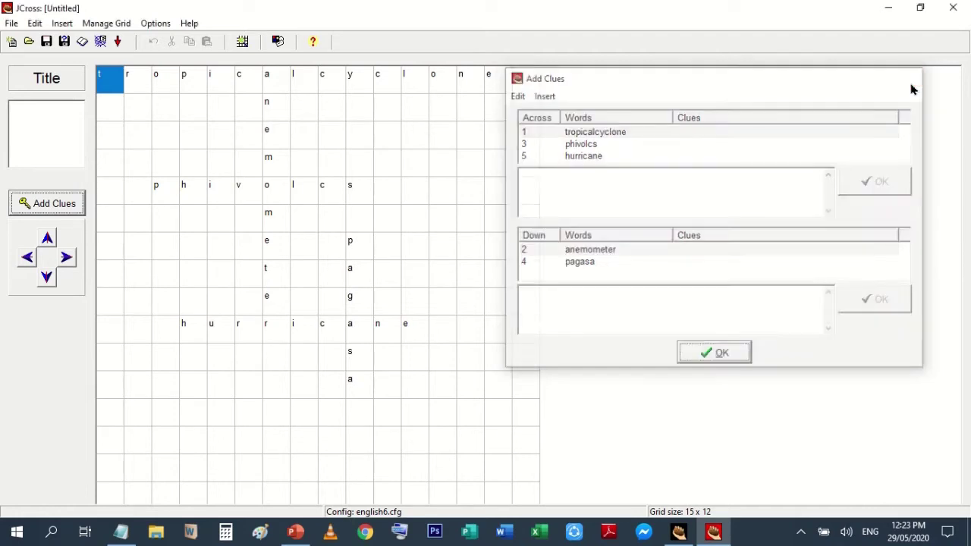
{"action": "left_click", "coordinate": [296, 531]}
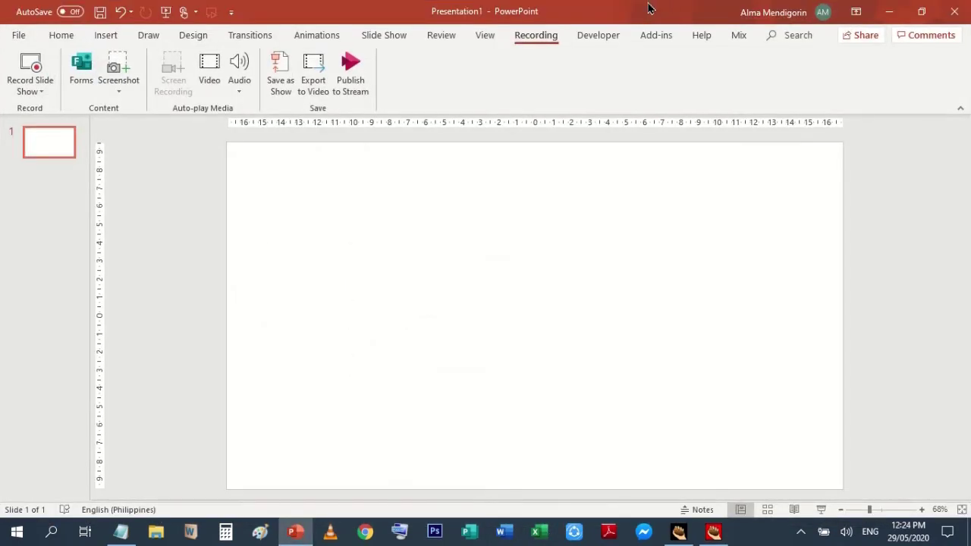
- Tick Developer under Main Tabs in PowerPoint Options > Customize Ribbon and confirm
{"action": "double_click", "coordinate": [648, 11]}
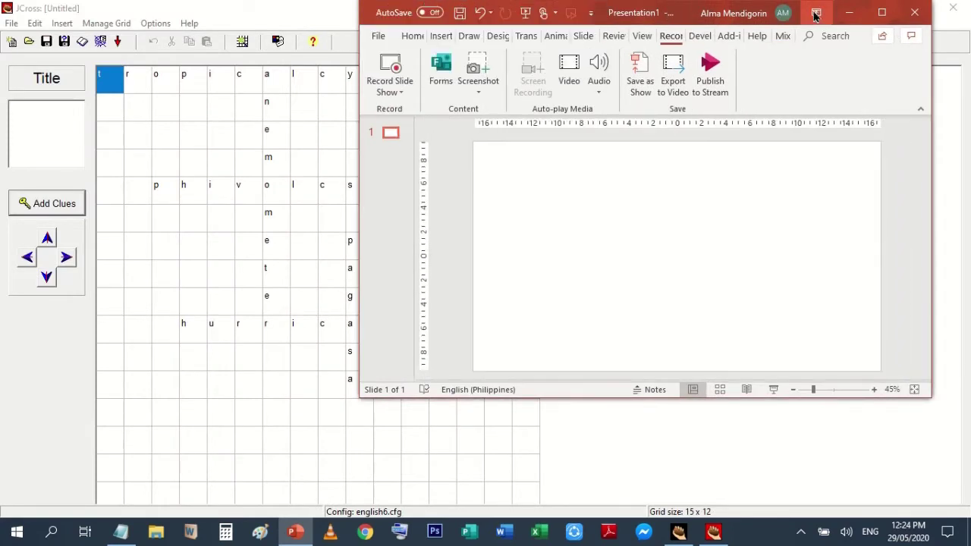
{"action": "left_click", "coordinate": [881, 13]}
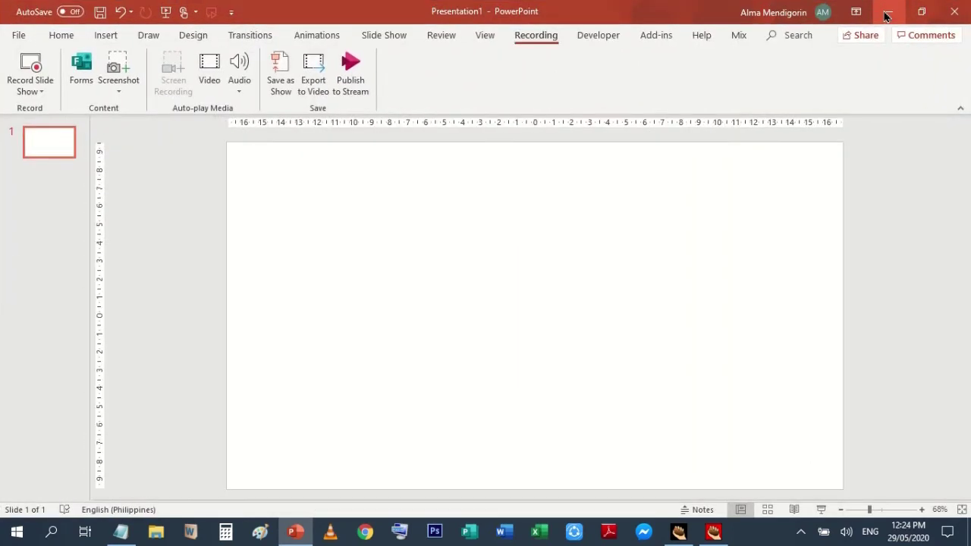
{"action": "left_click", "coordinate": [605, 43]}
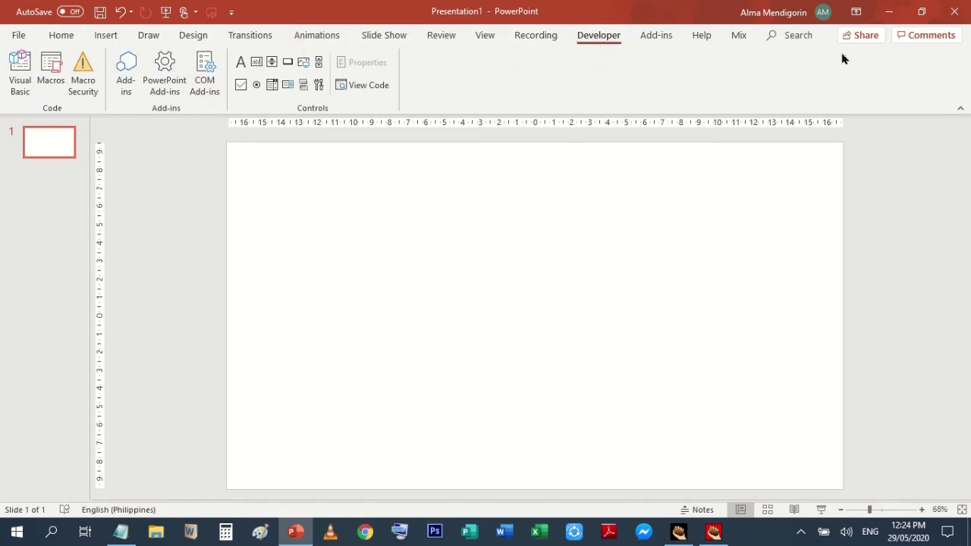
{"action": "left_click", "coordinate": [19, 36]}
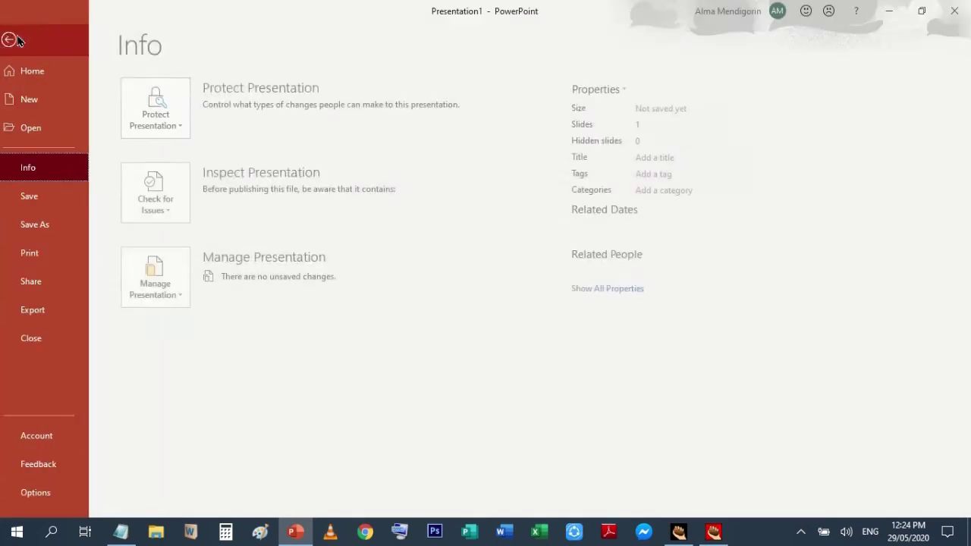
{"action": "left_click", "coordinate": [46, 497]}
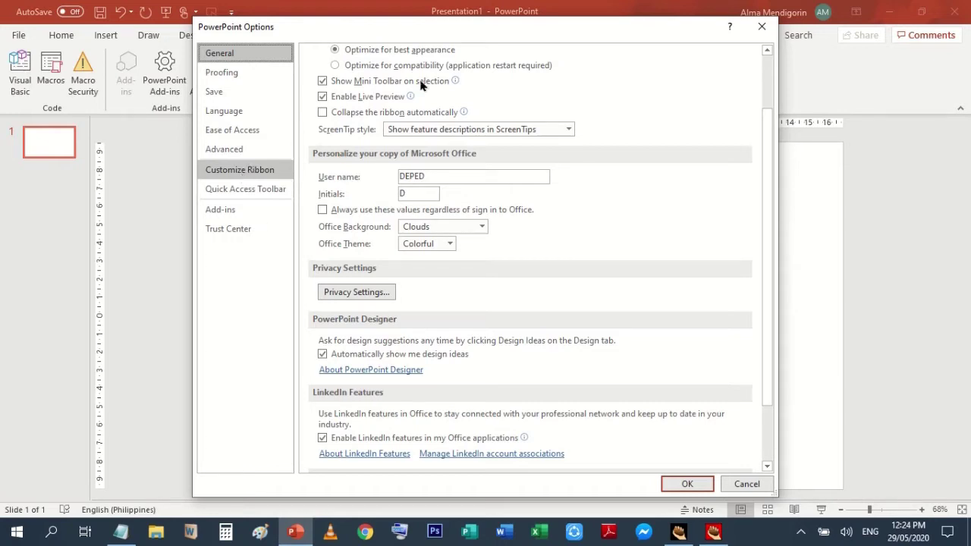
{"action": "left_click", "coordinate": [258, 171]}
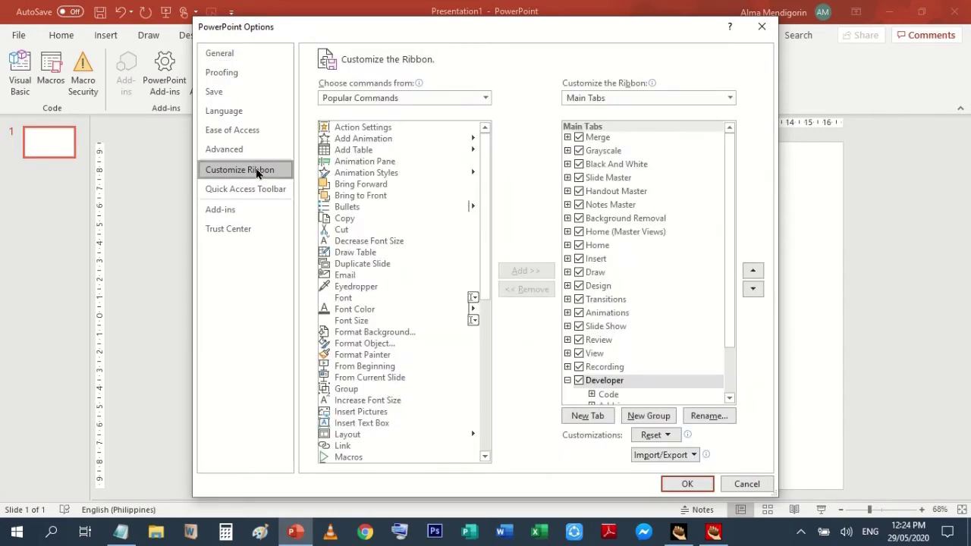
{"action": "left_click_drag", "start_coordinate": [646, 38], "coordinate": [638, 38]}
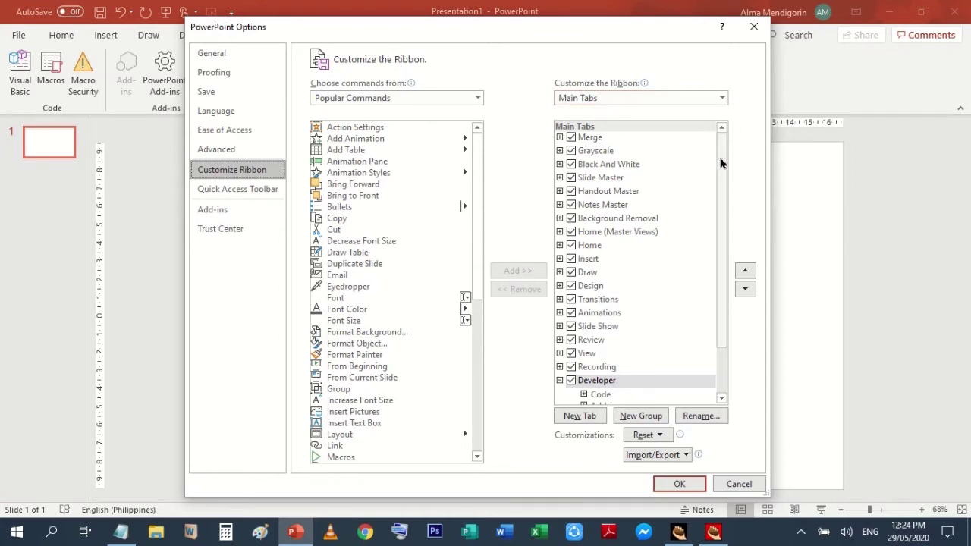
{"action": "left_click_drag", "start_coordinate": [721, 163], "coordinate": [722, 210]}
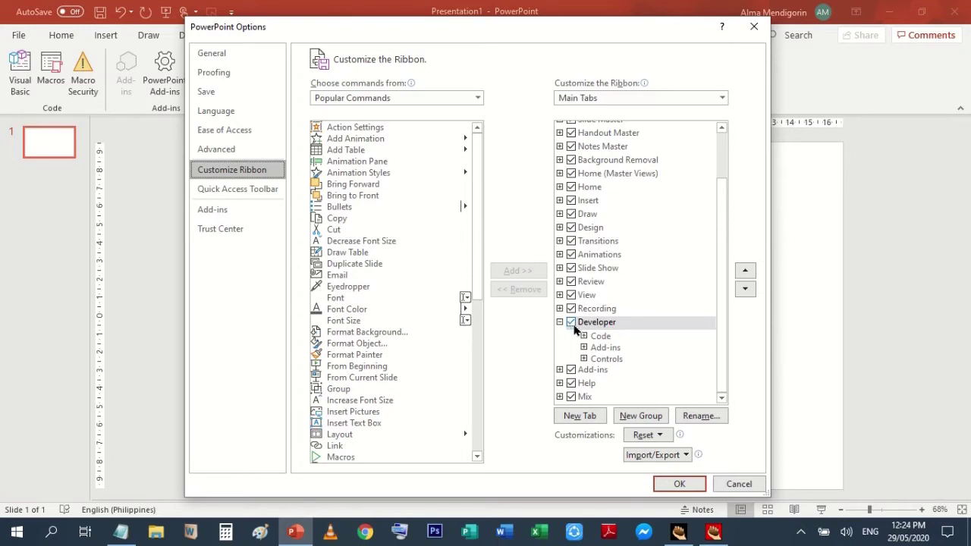
{"action": "left_click_drag", "start_coordinate": [595, 38], "coordinate": [498, 38]}
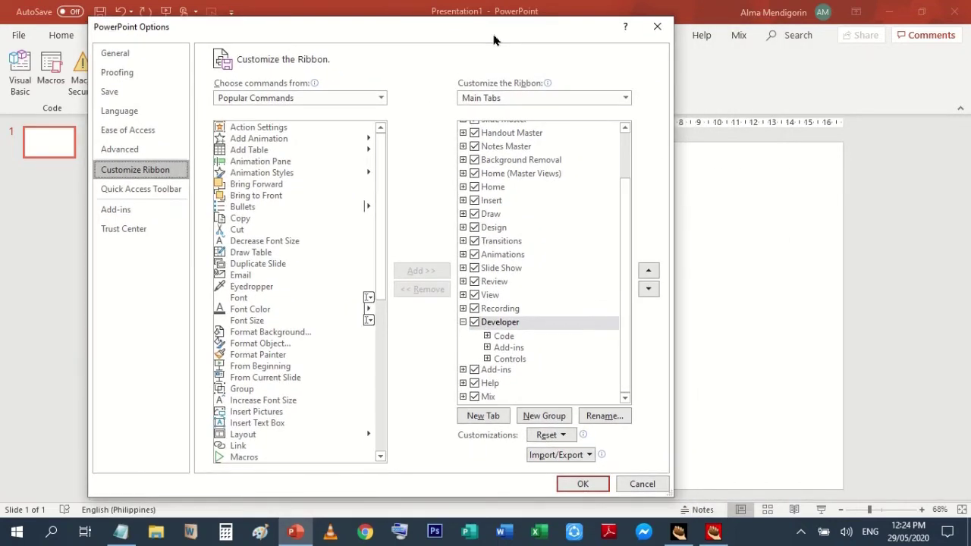
{"action": "left_click", "coordinate": [475, 322]}
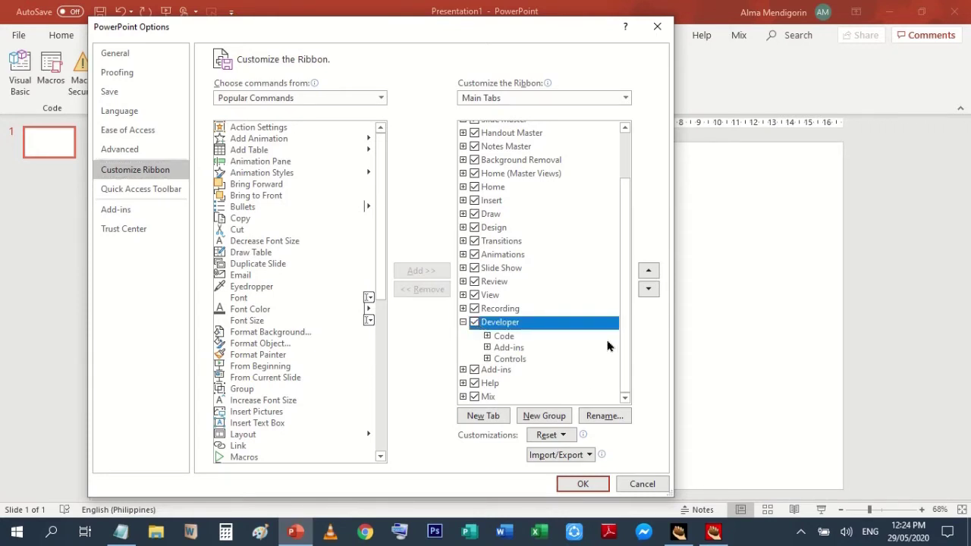
{"action": "left_click", "coordinate": [579, 489]}
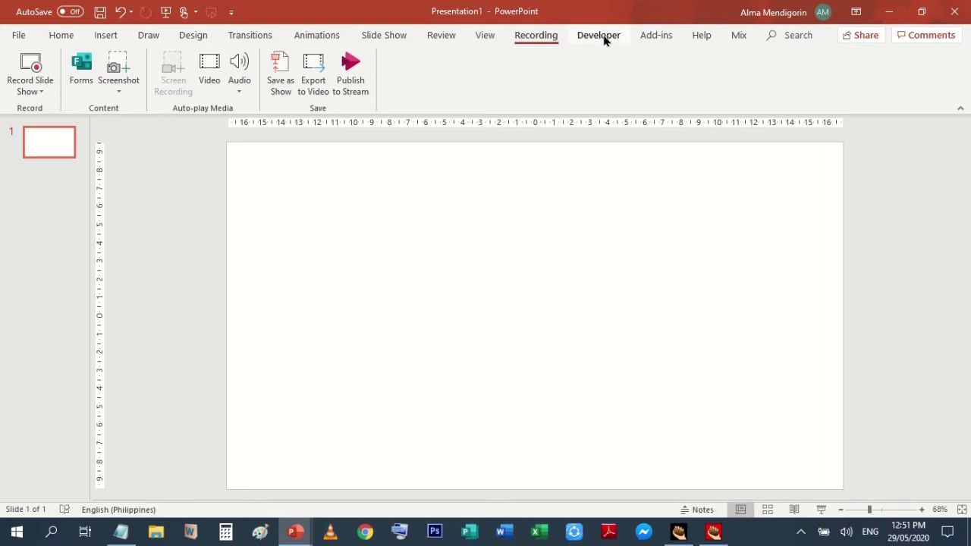
- Draw a small ActiveX TextBox1 near the slide's top centre and show its Properties window
{"action": "left_click", "coordinate": [604, 40]}
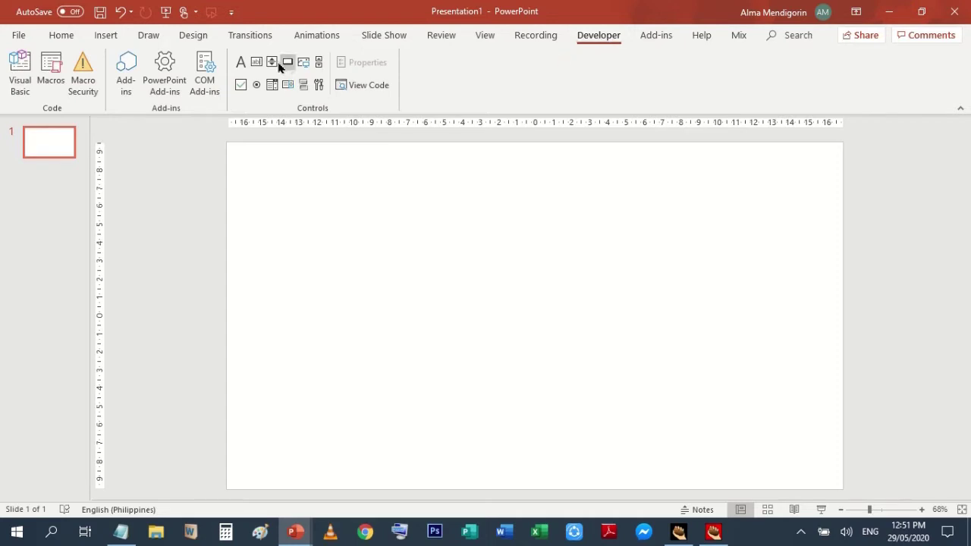
{"action": "left_click", "coordinate": [256, 64]}
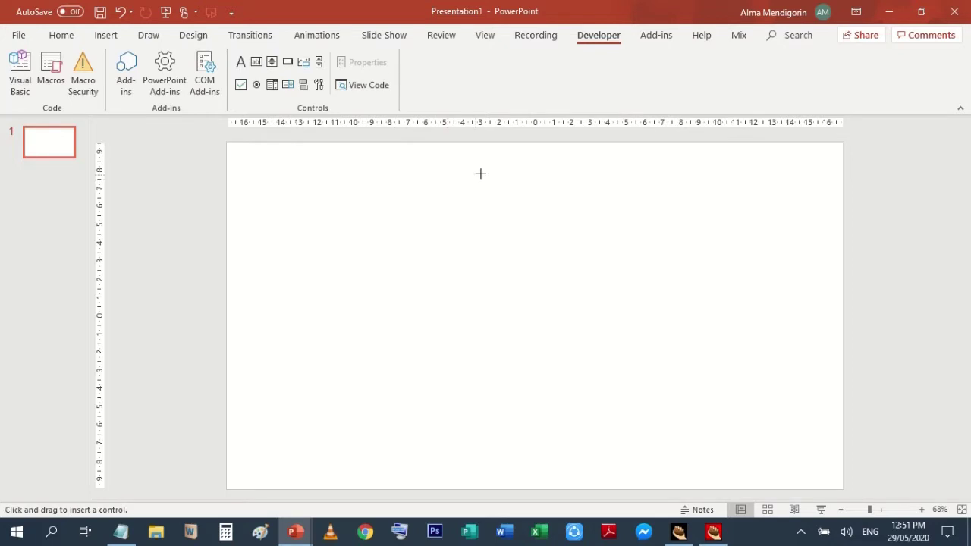
{"action": "left_click_drag", "start_coordinate": [483, 157], "coordinate": [512, 187]}
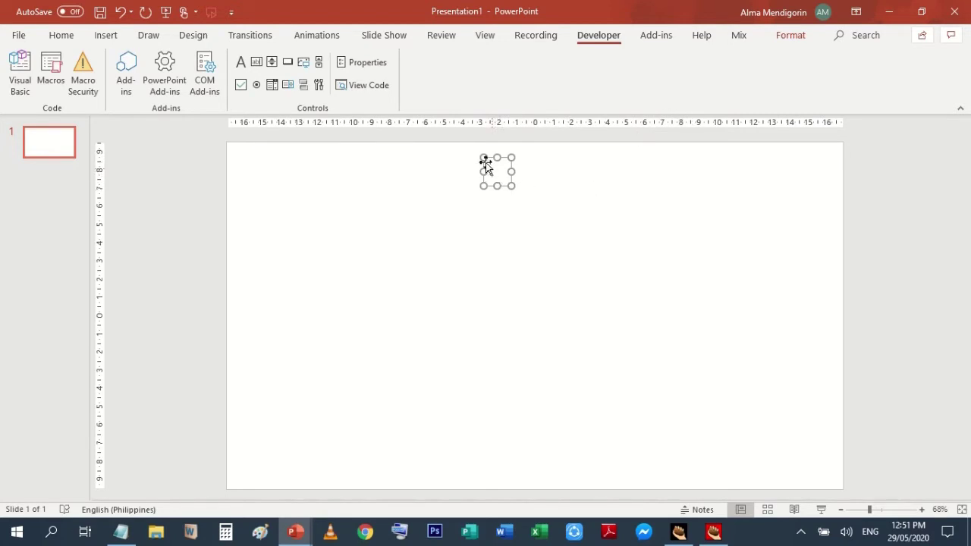
{"action": "left_click", "coordinate": [364, 65]}
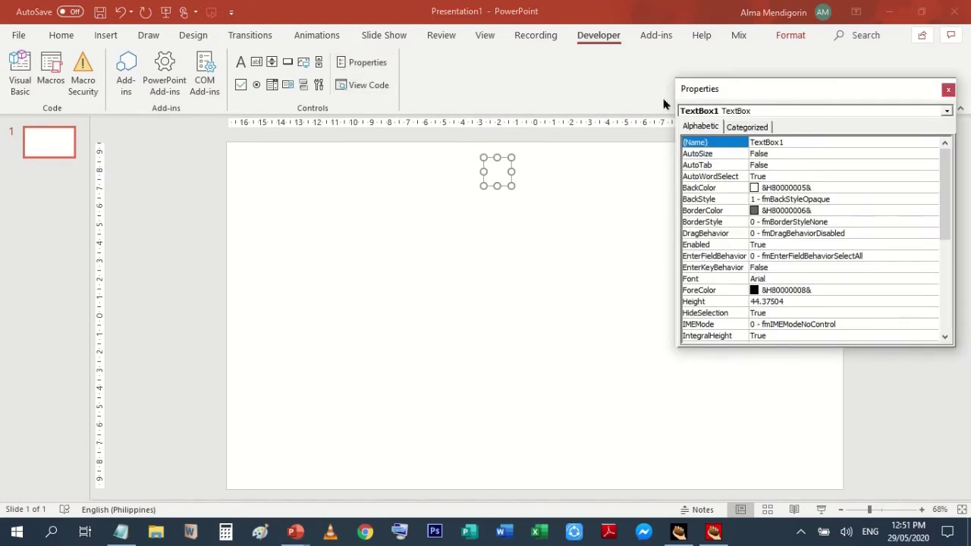
{"action": "left_click_drag", "start_coordinate": [775, 90], "coordinate": [775, 70]}
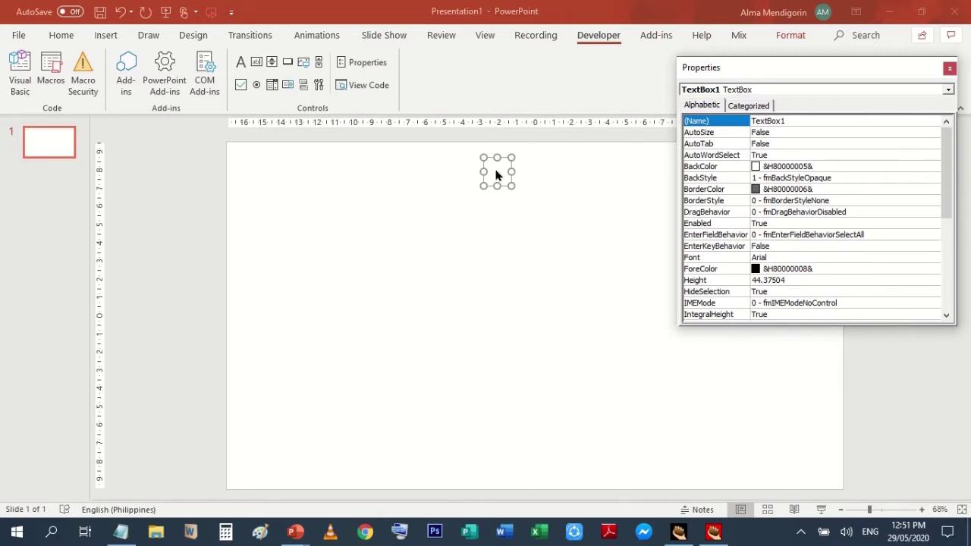
{"action": "left_click", "coordinate": [713, 119]}
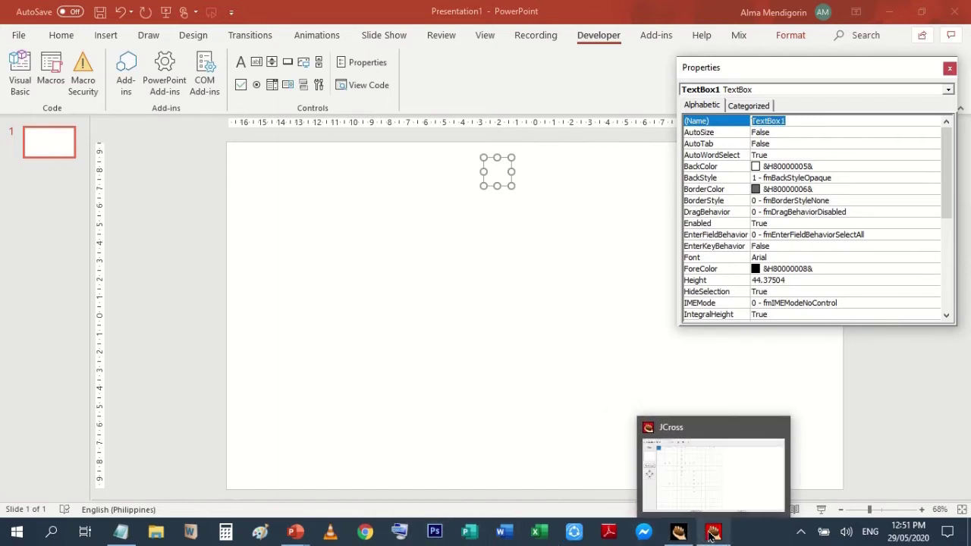
{"action": "left_click", "coordinate": [712, 534]}
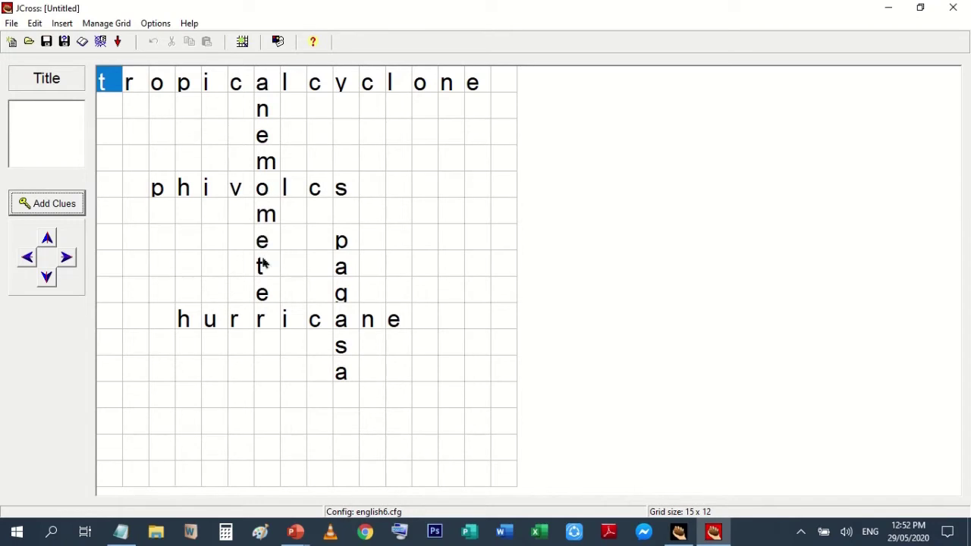
{"action": "mouse_move", "coordinate": [889, 11]}
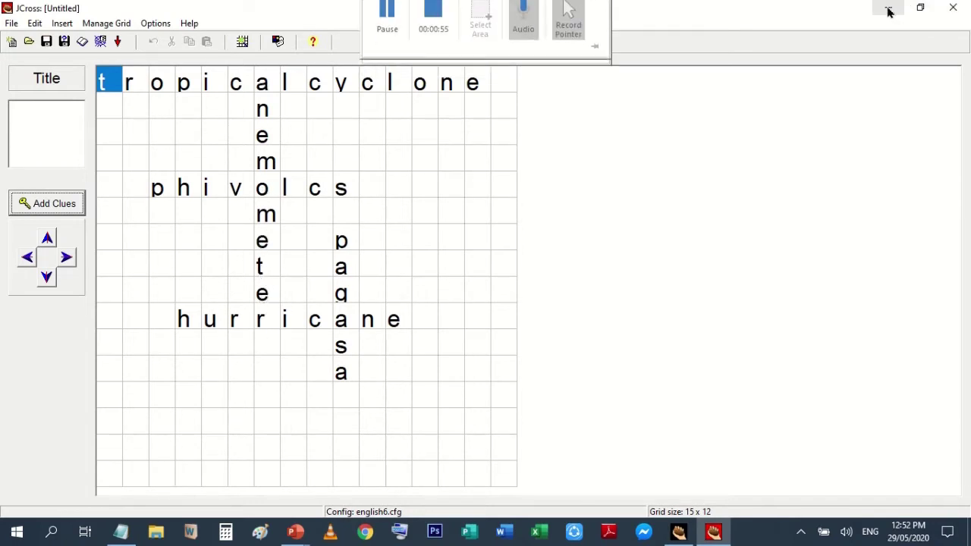
{"action": "left_click", "coordinate": [889, 11]}
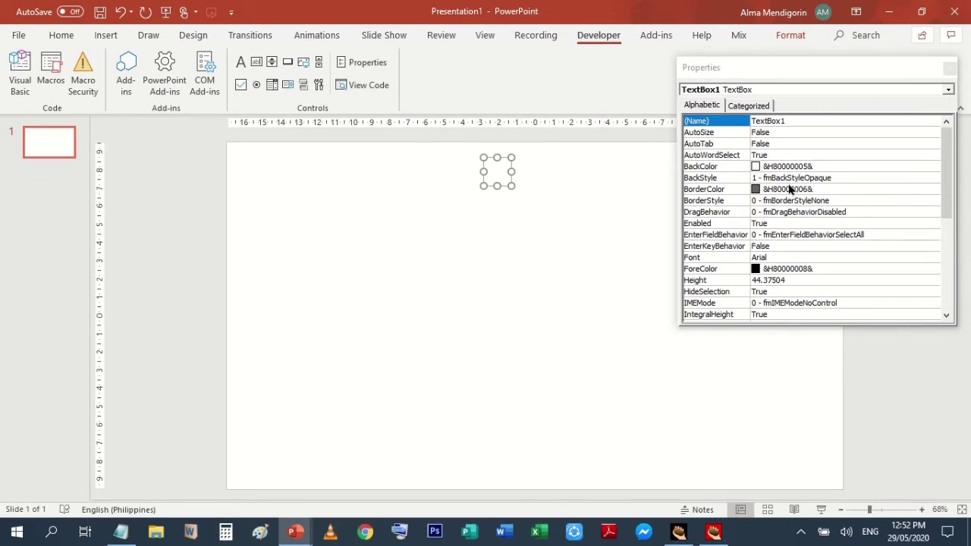
{"action": "left_click_drag", "start_coordinate": [835, 68], "coordinate": [825, 96]}
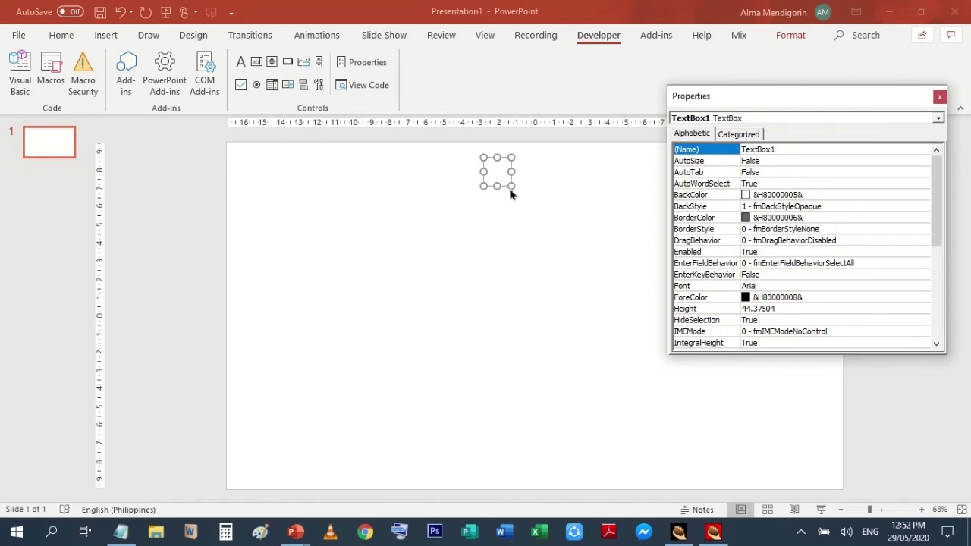
- Set TextBox1's BorderStyle to 1 - fmBorderStyleSingle and check the visible border
{"action": "left_click", "coordinate": [544, 246]}
{"action": "left_click", "coordinate": [561, 195]}
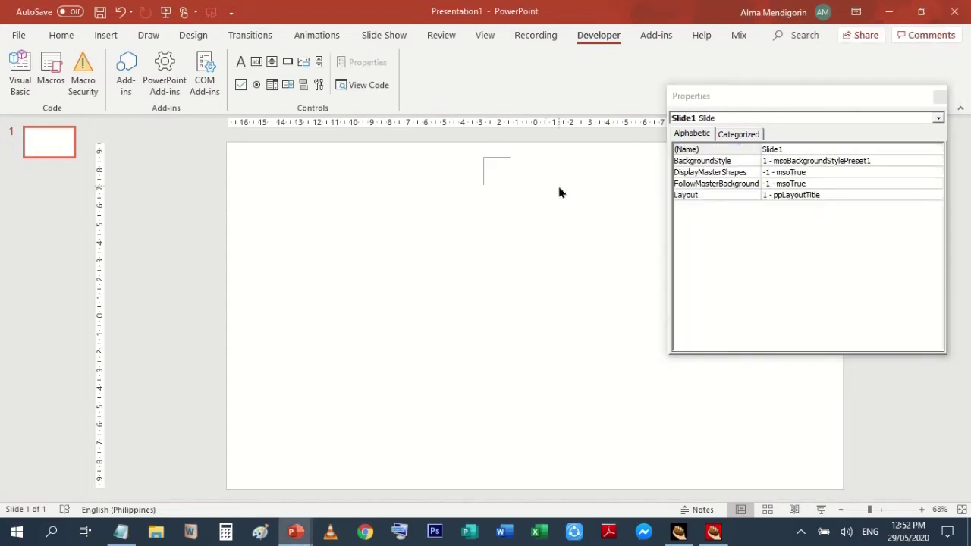
{"action": "left_click", "coordinate": [500, 173]}
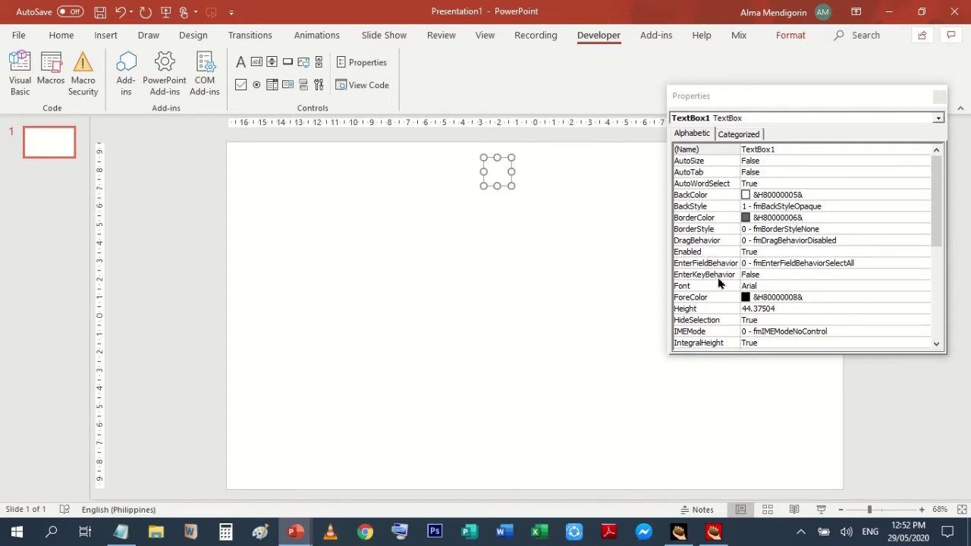
{"action": "left_click", "coordinate": [704, 230]}
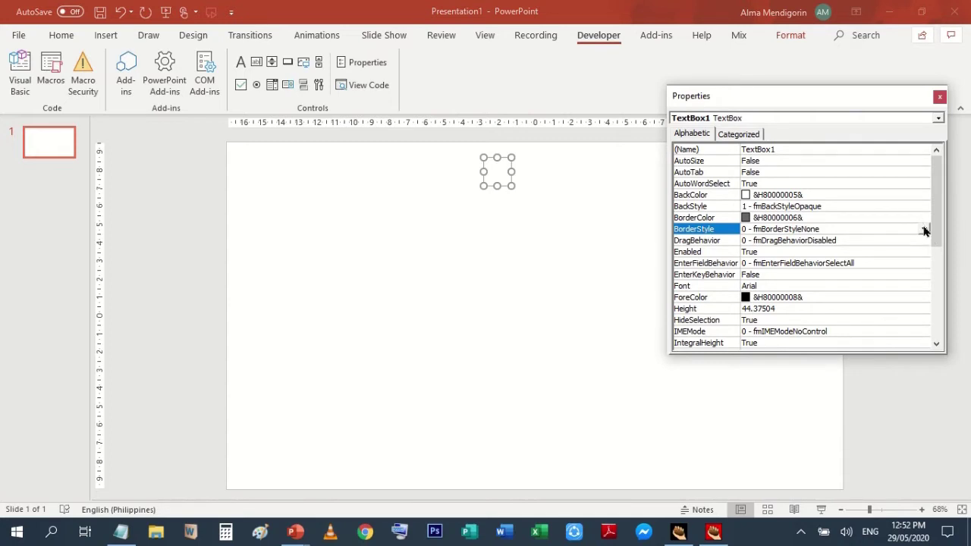
{"action": "left_click", "coordinate": [924, 230]}
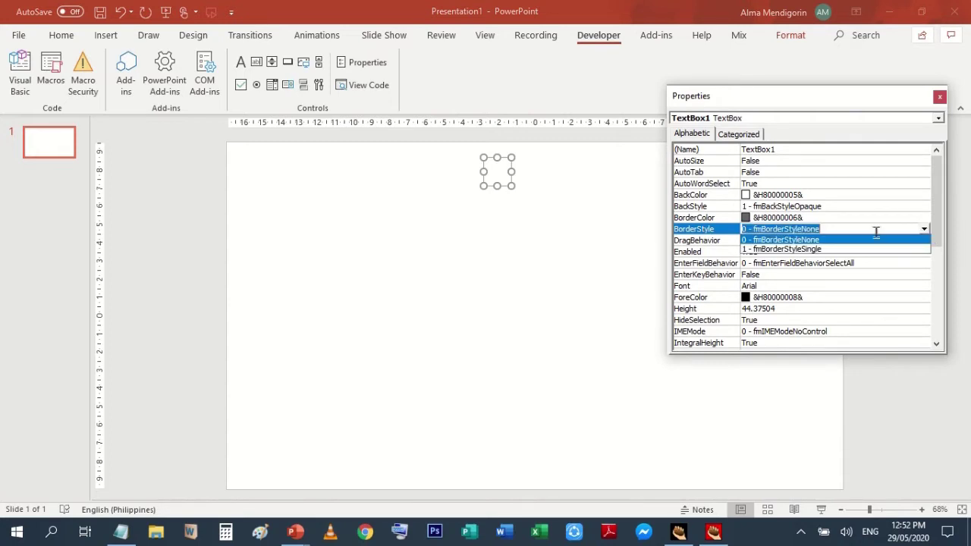
{"action": "left_click", "coordinate": [827, 250]}
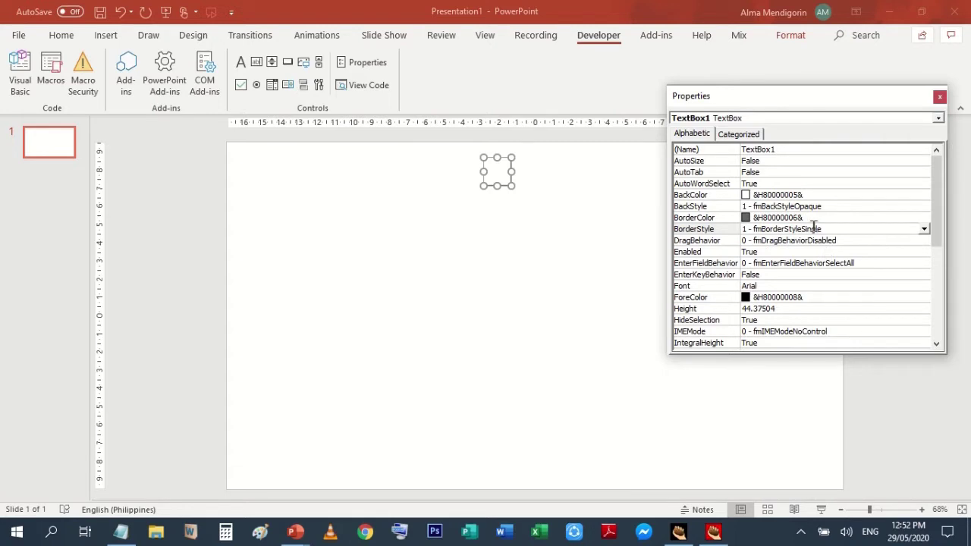
{"action": "left_click", "coordinate": [554, 186]}
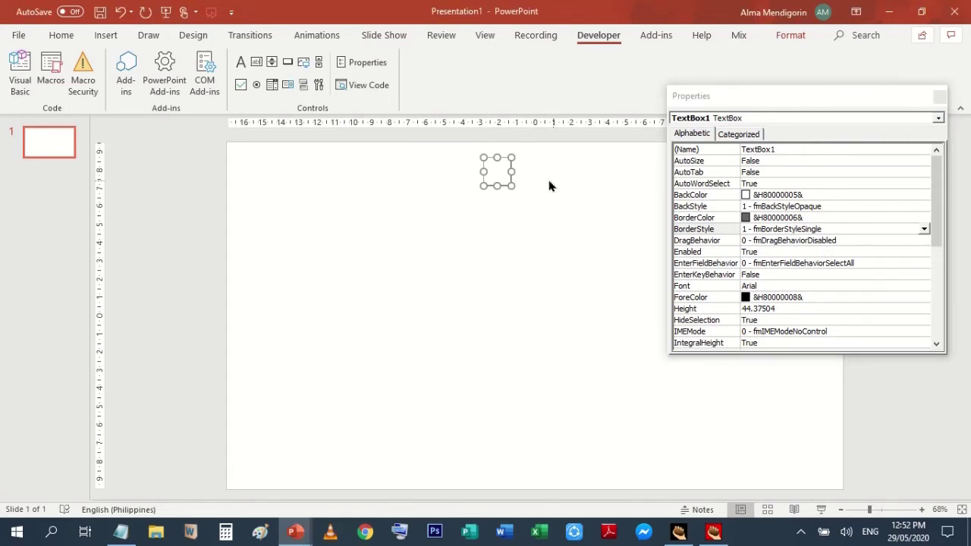
{"action": "left_click", "coordinate": [506, 182]}
{"action": "left_click_drag", "start_coordinate": [938, 206], "coordinate": [947, 300]}
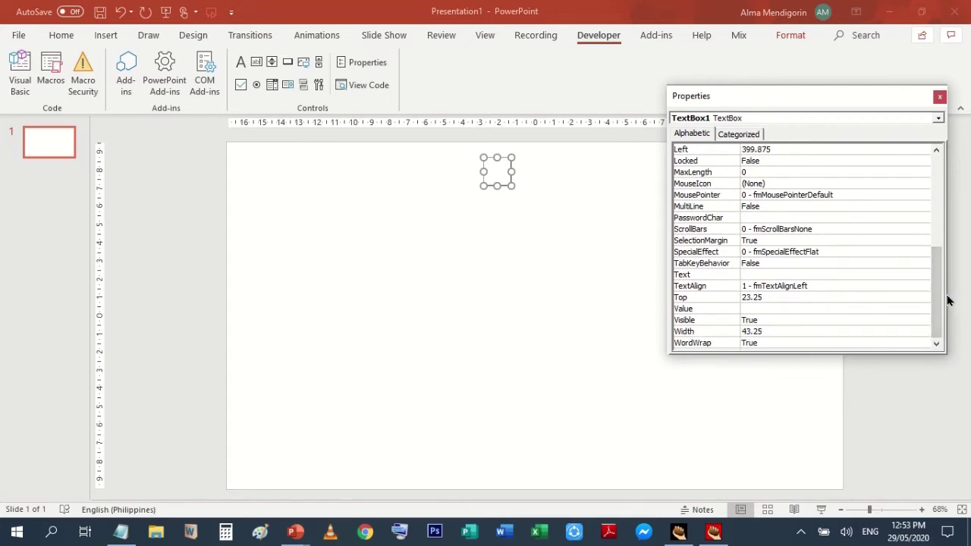
- Set the text box's MaxLength property to 1
{"action": "left_click", "coordinate": [692, 179]}
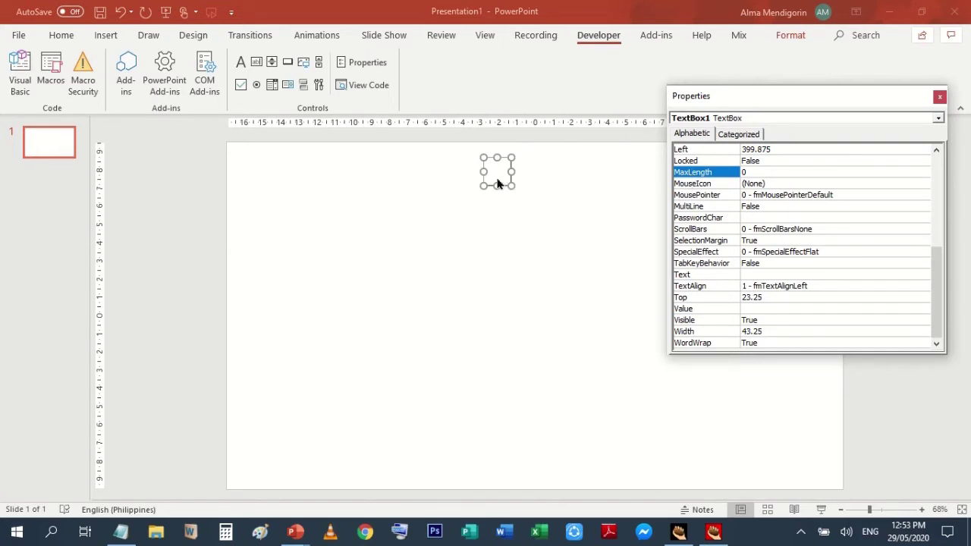
{"action": "left_click", "coordinate": [785, 170]}
{"action": "type", "text": "1"}
{"action": "left_click_drag", "start_coordinate": [936, 261], "coordinate": [930, 168]}
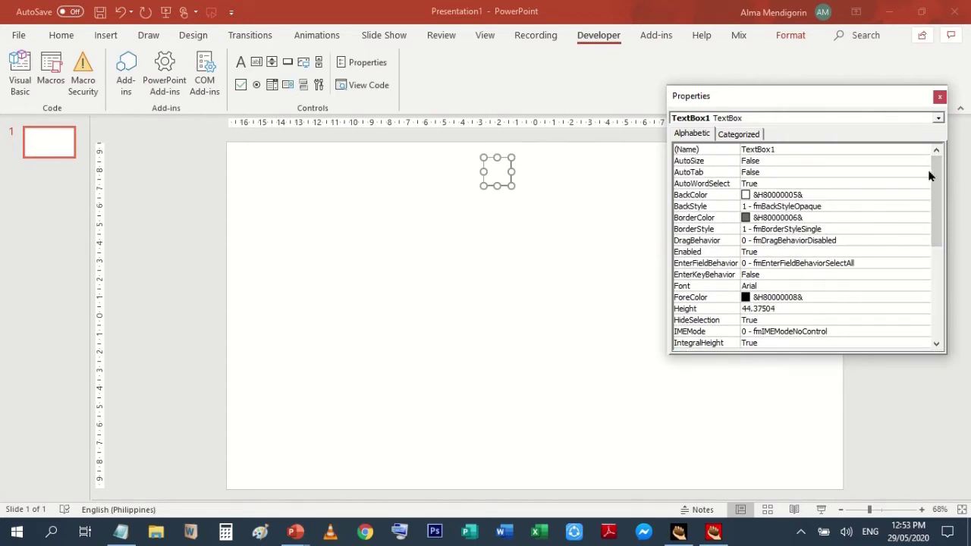
{"action": "left_click", "coordinate": [710, 154]}
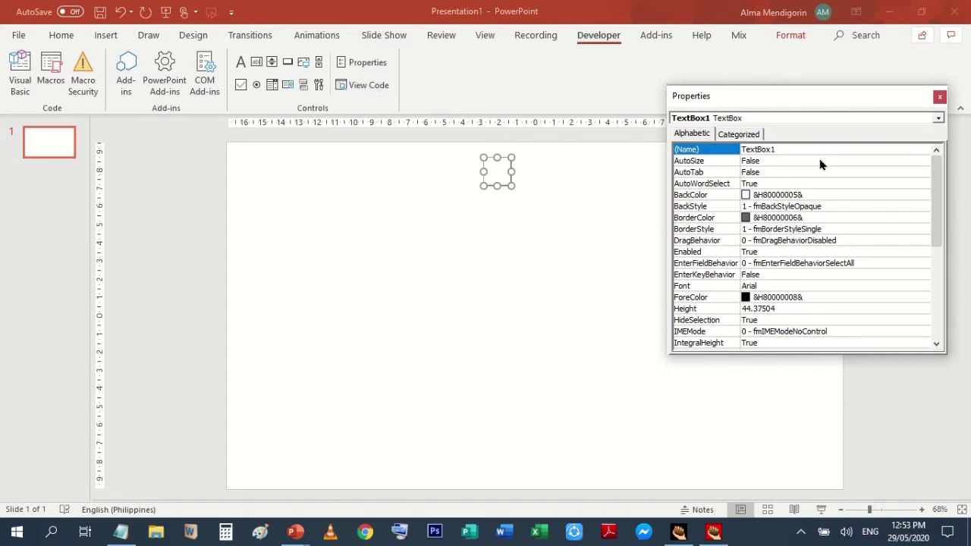
- Replace the (Name) value TextBox1 with txtANE_A in Properties
{"action": "double_click", "coordinate": [793, 149]}
{"action": "type", "text": "txt"}
{"action": "type", "text": "ANE_A"}
{"action": "left_click_drag", "start_coordinate": [767, 149], "coordinate": [752, 150]}
{"action": "left_click", "coordinate": [782, 150]}
{"action": "left_click_drag", "start_coordinate": [934, 190], "coordinate": [935, 201]}
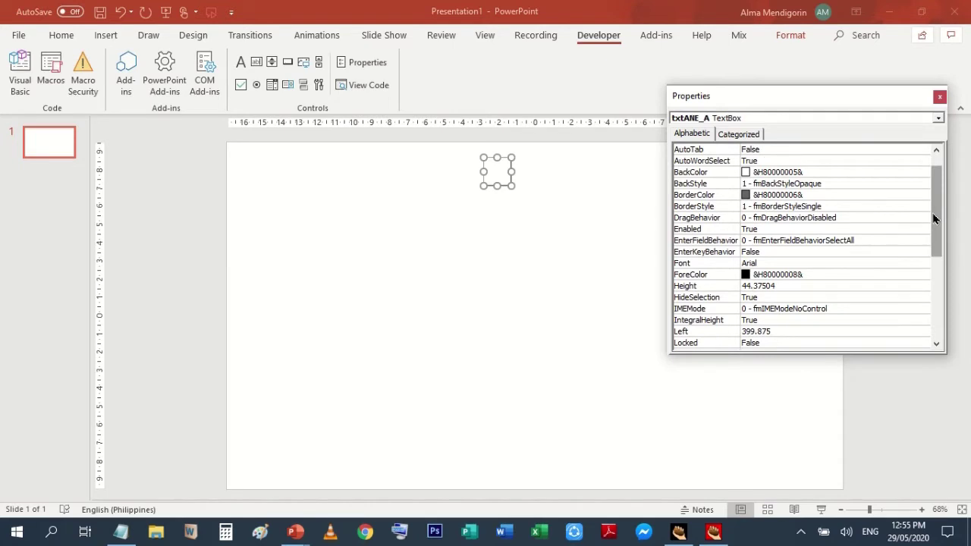
- Set the txtANE_A Text property to the letter 'a'
{"action": "left_click_drag", "start_coordinate": [934, 218], "coordinate": [941, 278]}
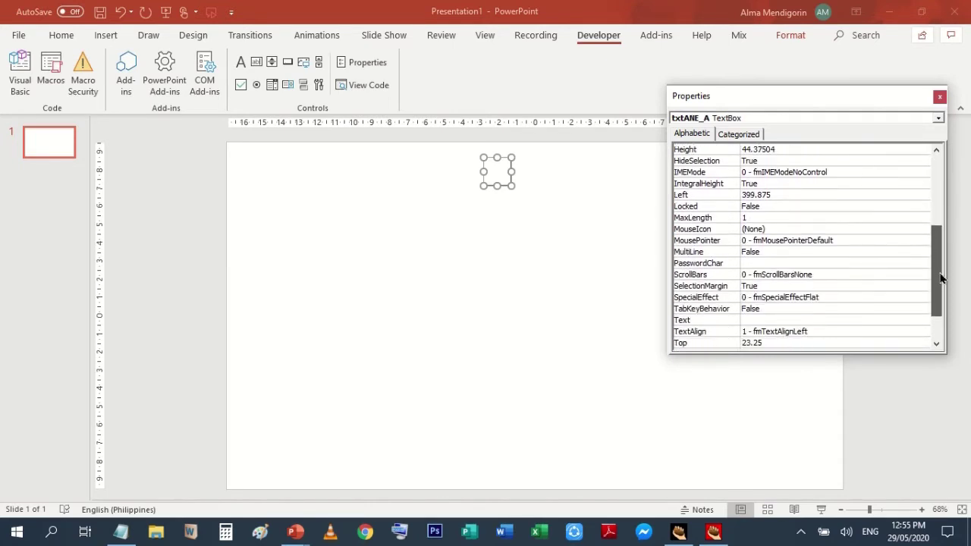
{"action": "left_click", "coordinate": [764, 320]}
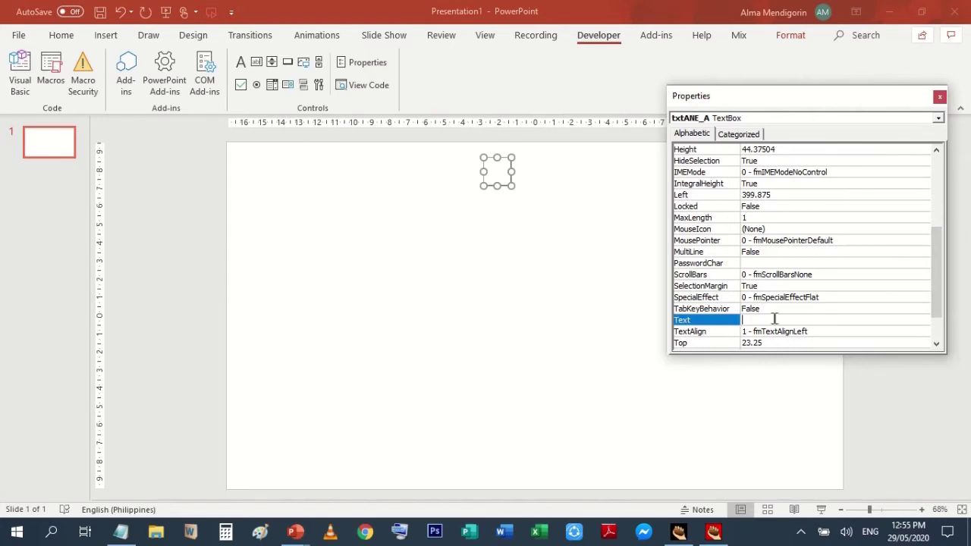
{"action": "type", "text": "a"}
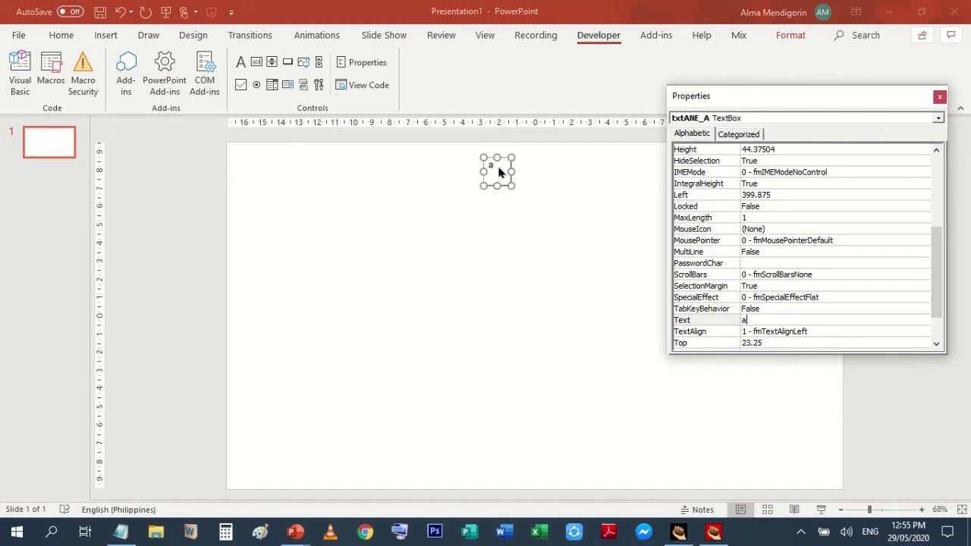
{"action": "left_click_drag", "start_coordinate": [934, 284], "coordinate": [936, 254]}
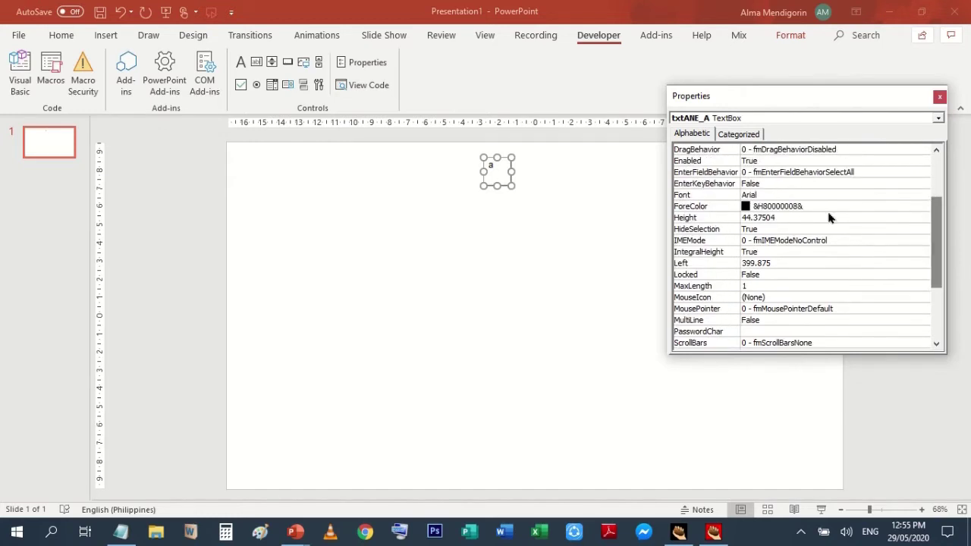
{"action": "left_click", "coordinate": [802, 196]}
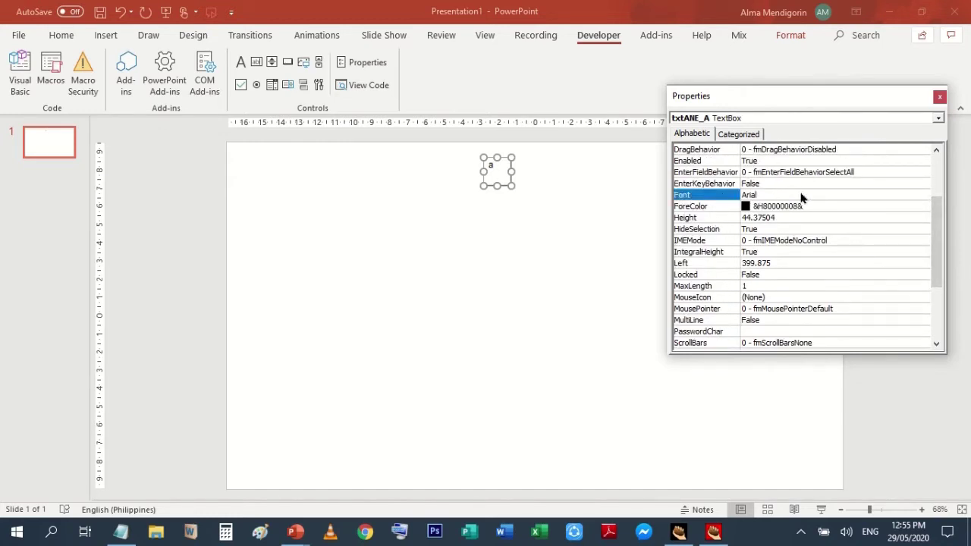
- Set the letter box font to Arial Bold, size 18
{"action": "left_click", "coordinate": [924, 196]}
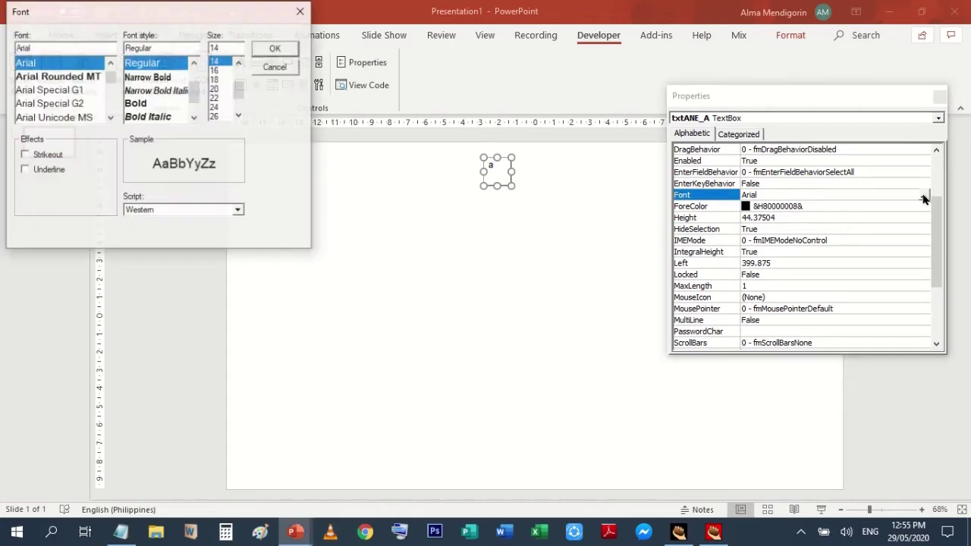
{"action": "left_click_drag", "start_coordinate": [127, 17], "coordinate": [421, 229]}
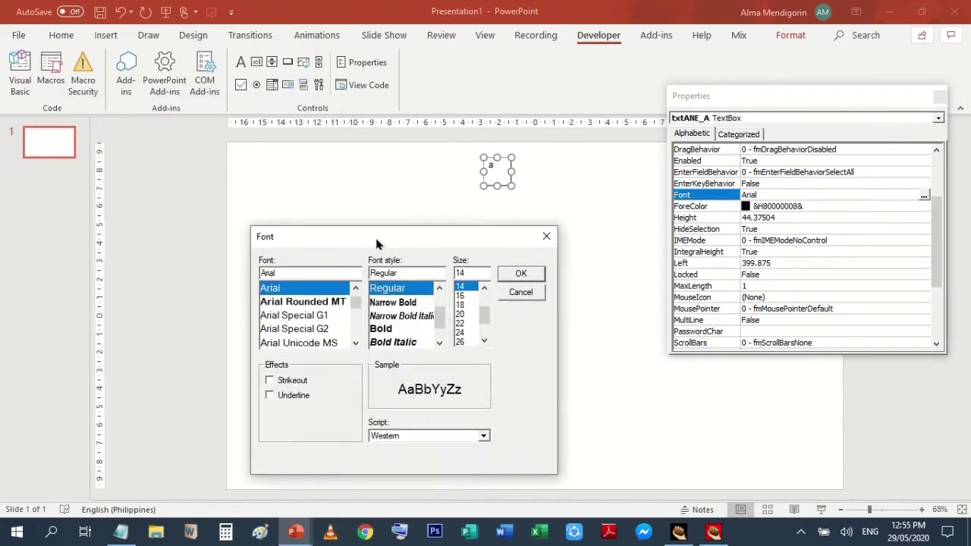
{"action": "left_click", "coordinate": [435, 317]}
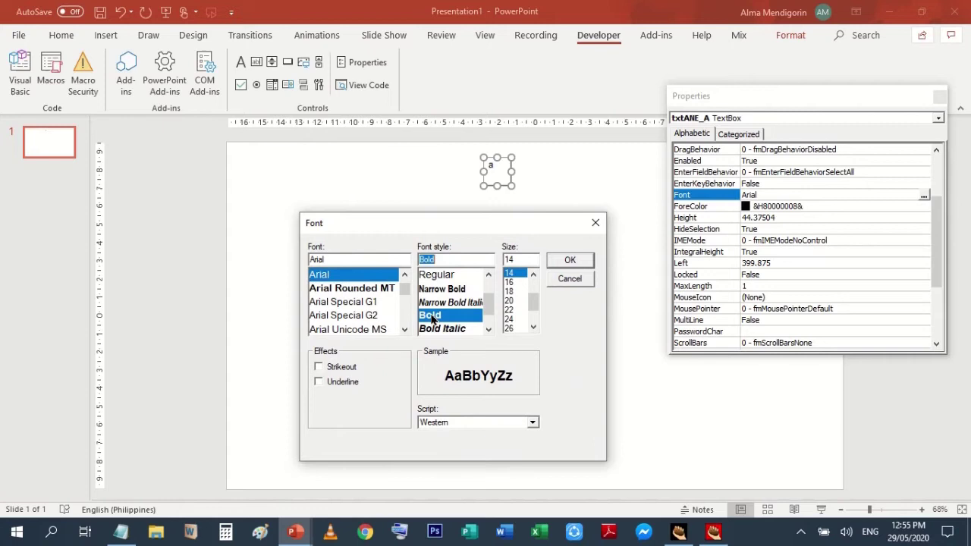
{"action": "left_click", "coordinate": [508, 293]}
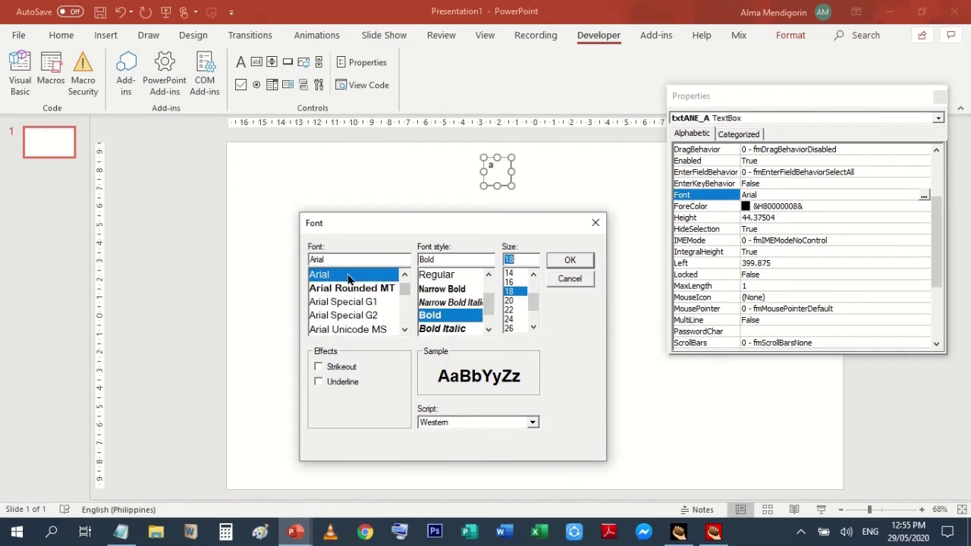
{"action": "left_click_drag", "start_coordinate": [408, 289], "coordinate": [407, 284]}
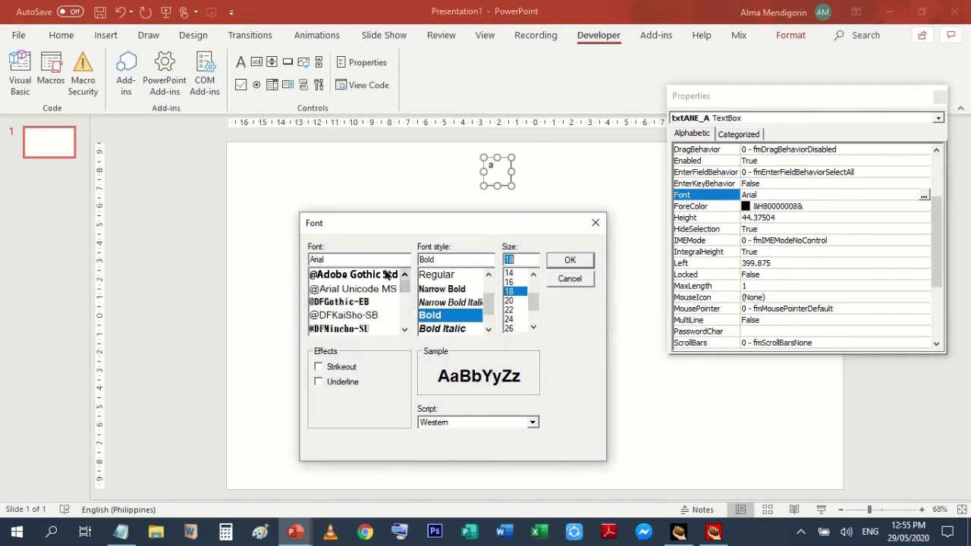
{"action": "left_click", "coordinate": [404, 328]}
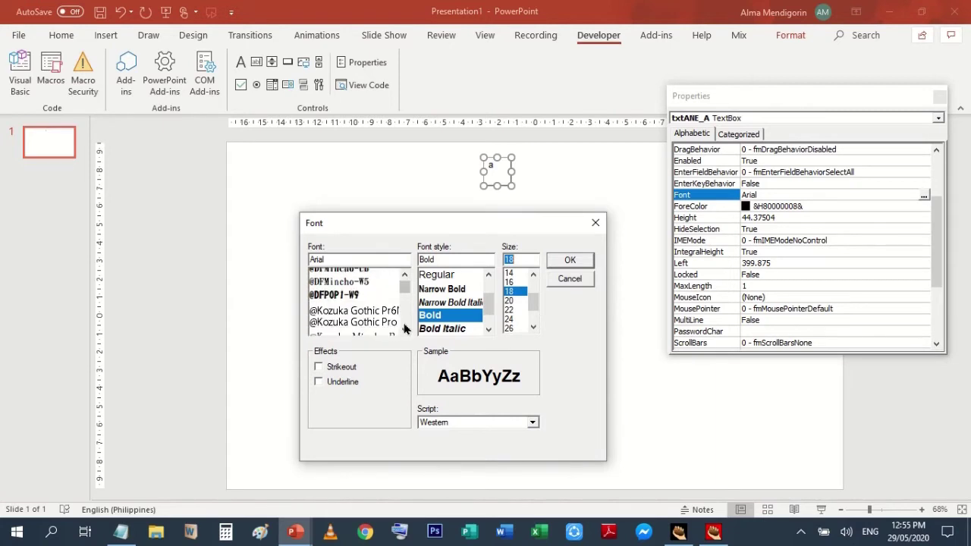
{"action": "left_click", "coordinate": [404, 329]}
{"action": "left_click", "coordinate": [405, 329]}
{"action": "left_click", "coordinate": [404, 331]}
{"action": "left_click", "coordinate": [404, 331]}
{"action": "left_click", "coordinate": [405, 331]}
{"action": "left_click", "coordinate": [405, 330]}
{"action": "left_click_drag", "start_coordinate": [405, 290], "coordinate": [407, 297]}
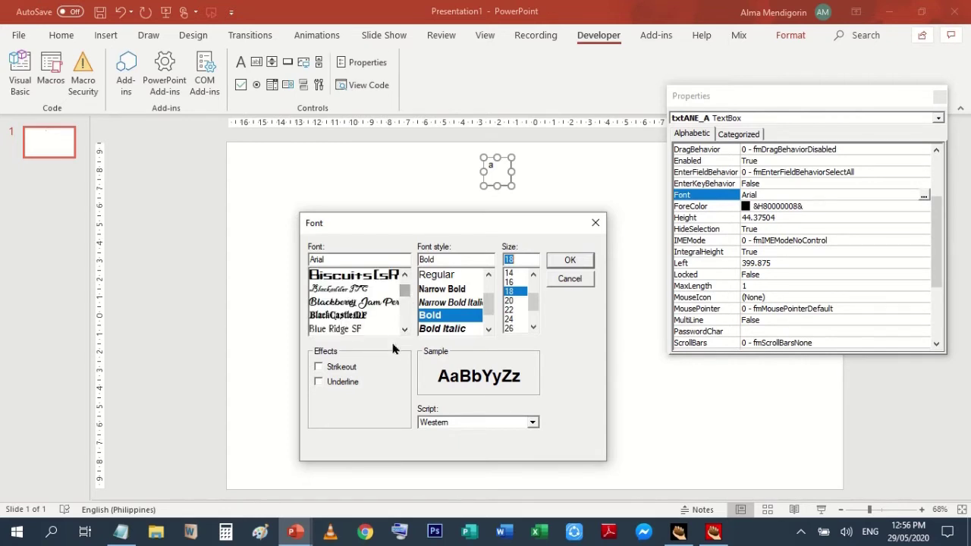
{"action": "left_click", "coordinate": [404, 278]}
{"action": "left_click", "coordinate": [405, 278]}
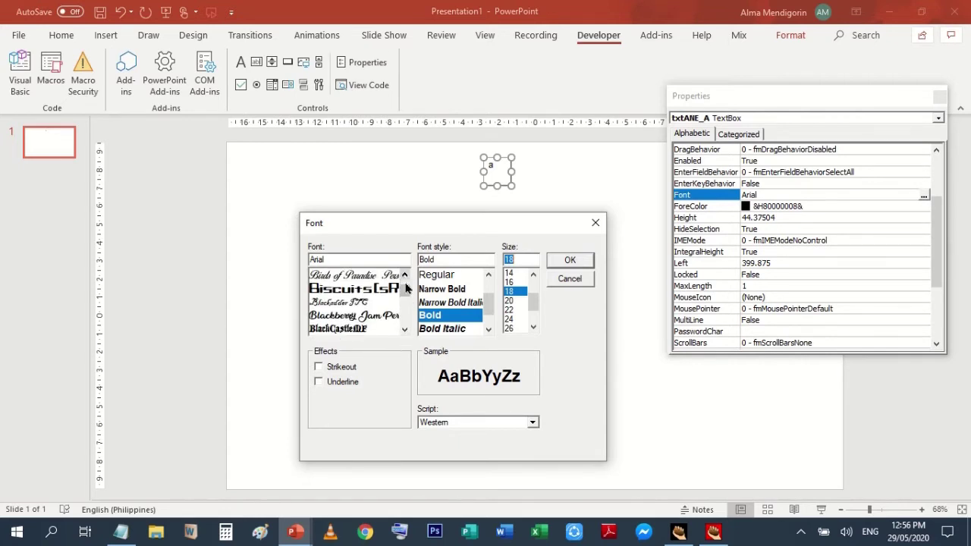
{"action": "left_click", "coordinate": [404, 330]}
{"action": "left_click", "coordinate": [403, 331]}
{"action": "left_click", "coordinate": [404, 331]}
{"action": "left_click", "coordinate": [404, 331]}
{"action": "left_click", "coordinate": [403, 330]}
{"action": "left_click", "coordinate": [404, 331]}
{"action": "left_click", "coordinate": [404, 330]}
{"action": "left_click", "coordinate": [404, 331]}
{"action": "left_click", "coordinate": [403, 331]}
{"action": "left_click", "coordinate": [404, 331]}
{"action": "left_click", "coordinate": [403, 331]}
{"action": "left_click", "coordinate": [404, 331]}
{"action": "left_click", "coordinate": [404, 331]}
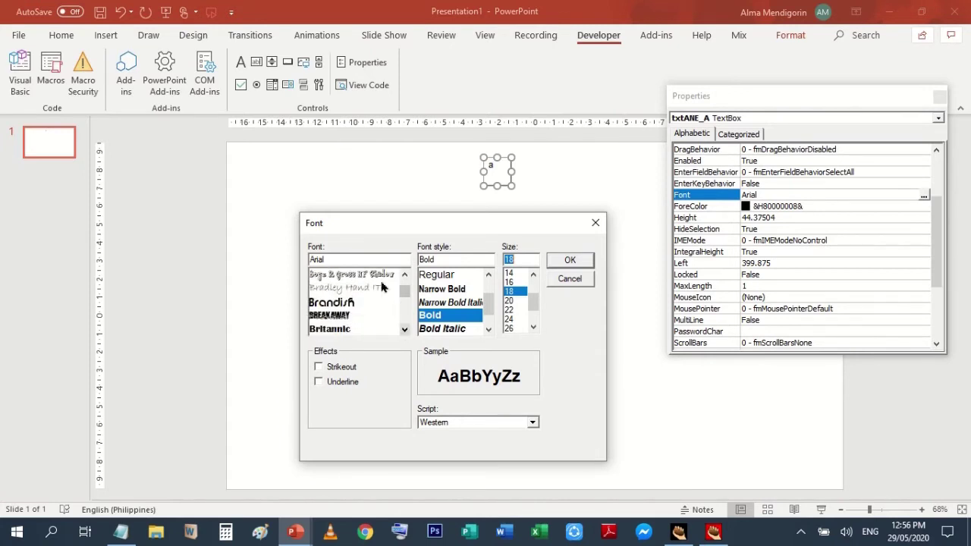
{"action": "left_click", "coordinate": [358, 260]}
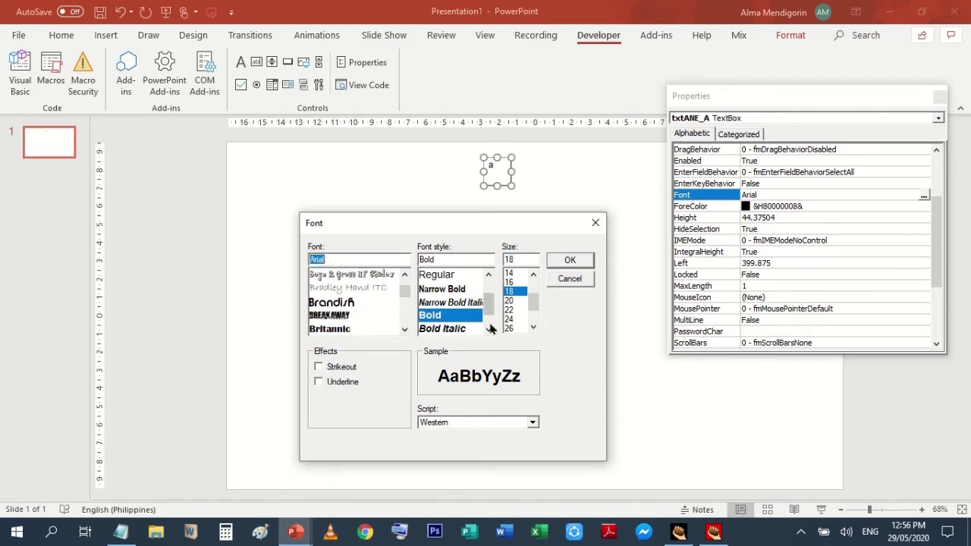
{"action": "left_click", "coordinate": [570, 261]}
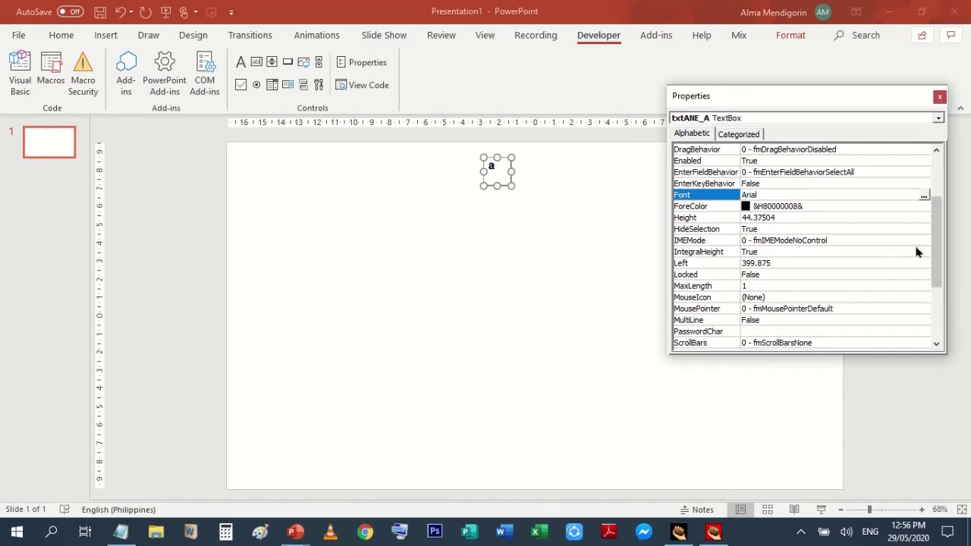
- Enlarge the letter box font to size 22
{"action": "left_click", "coordinate": [924, 195]}
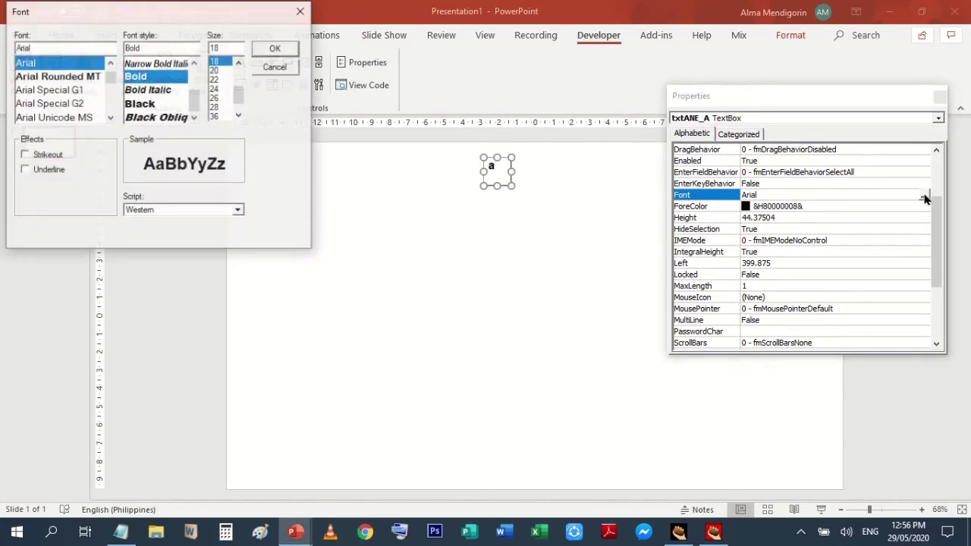
{"action": "left_click", "coordinate": [213, 89]}
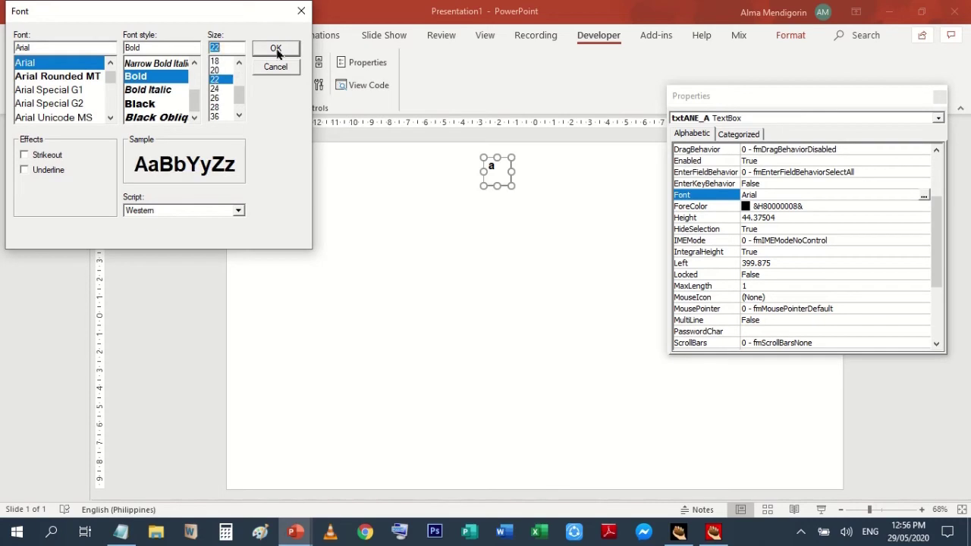
{"action": "left_click", "coordinate": [275, 48]}
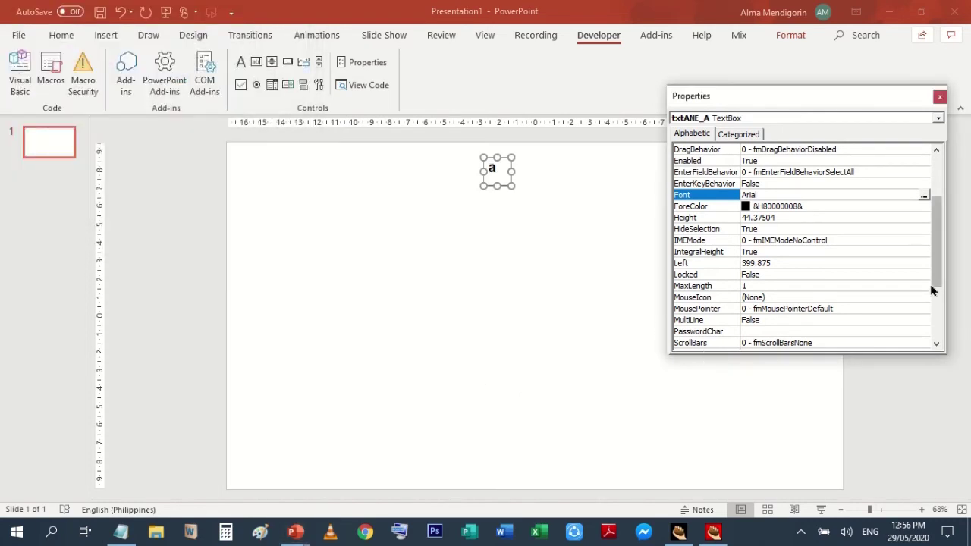
{"action": "mouse_move", "coordinate": [936, 256]}
{"action": "left_mouse_down"}
{"action": "mouse_move", "coordinate": [937, 245]}
{"action": "mouse_move", "coordinate": [942, 282]}
{"action": "left_mouse_up"}
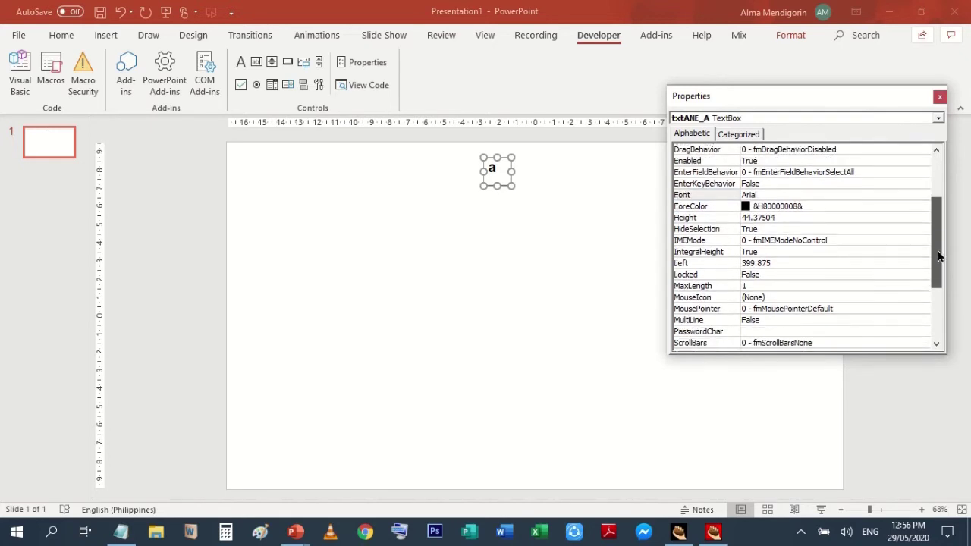
- Set txtANE_A's TextAlign property to 2 - fmTextAlignCenter to centre its letter
{"action": "left_click_drag", "start_coordinate": [943, 282], "coordinate": [943, 293]}
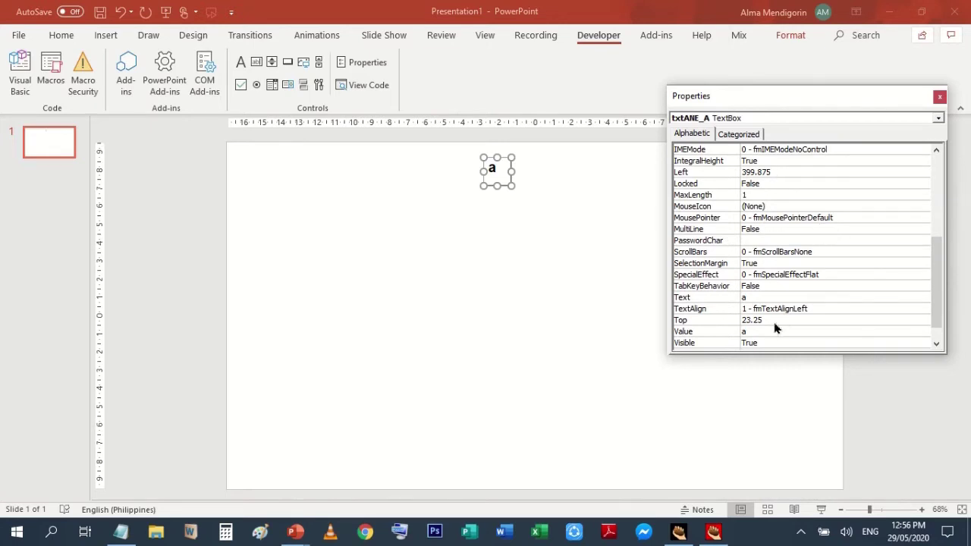
{"action": "left_click", "coordinate": [832, 311]}
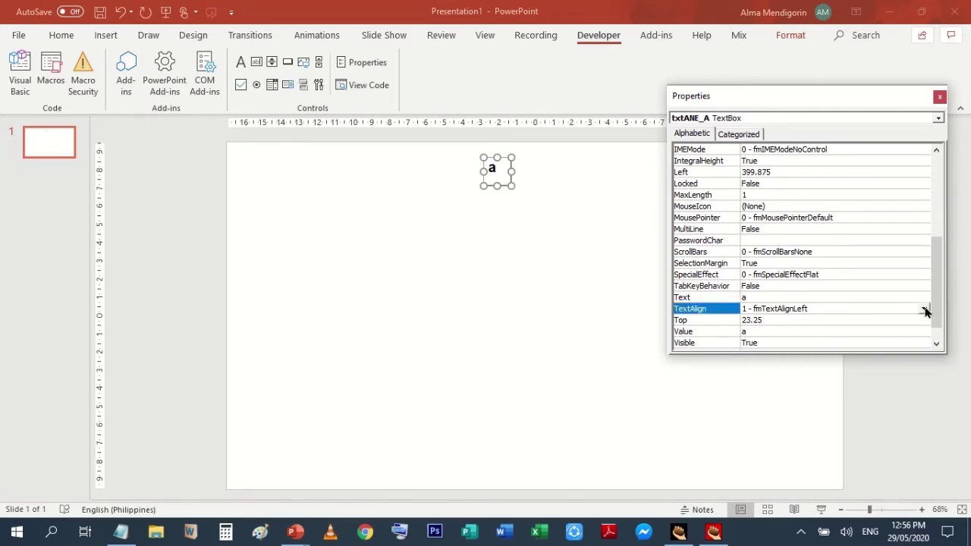
{"action": "left_click", "coordinate": [925, 309]}
{"action": "left_click", "coordinate": [809, 329]}
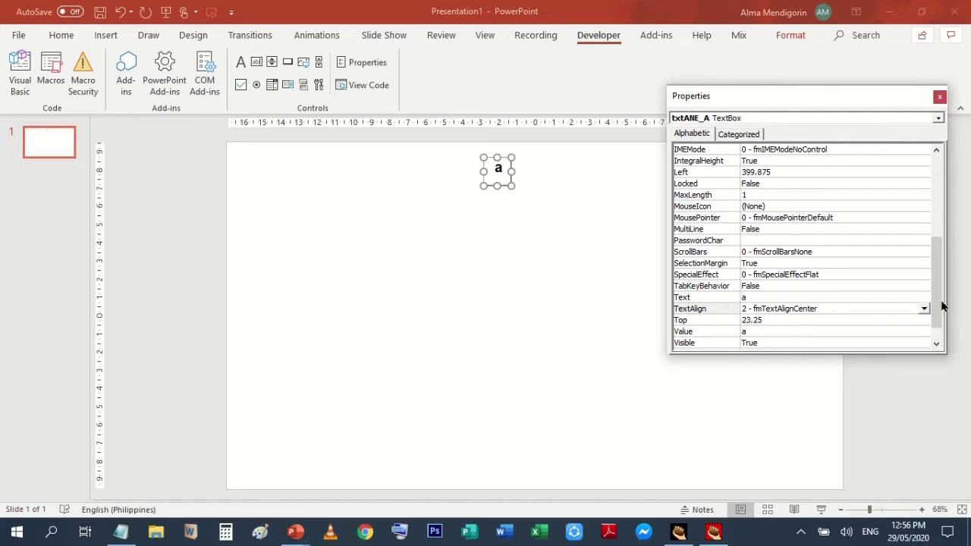
- Try a red ForeColor from the Palette, then restore it to black and close Properties
{"action": "left_click_drag", "start_coordinate": [944, 287], "coordinate": [943, 279]}
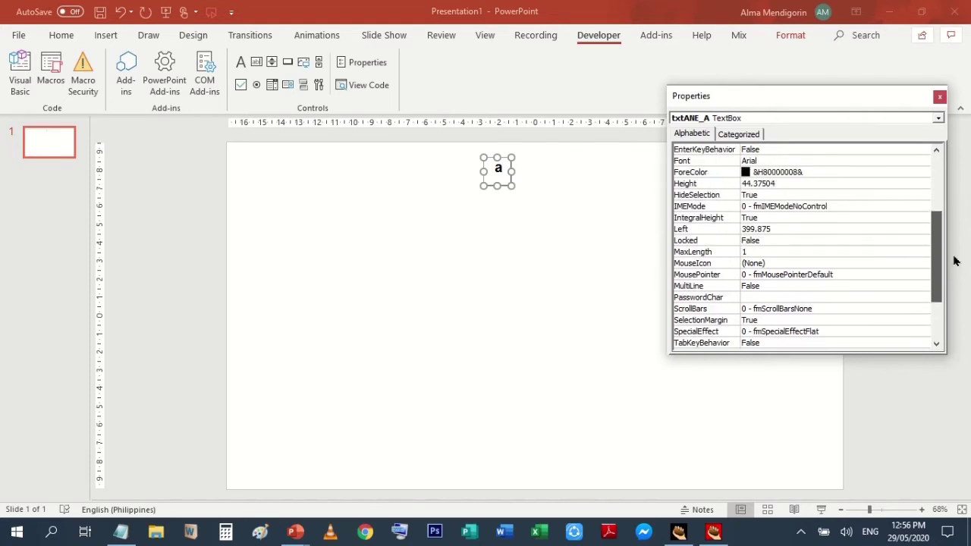
{"action": "left_click_drag", "start_coordinate": [943, 280], "coordinate": [958, 242]}
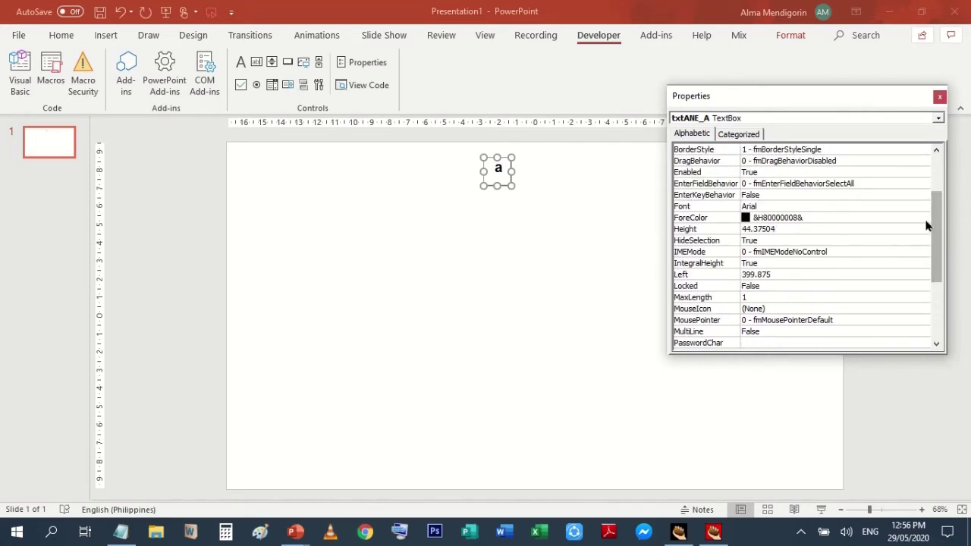
{"action": "left_click", "coordinate": [925, 218]}
{"action": "left_click", "coordinate": [925, 219]}
{"action": "left_click", "coordinate": [840, 233]}
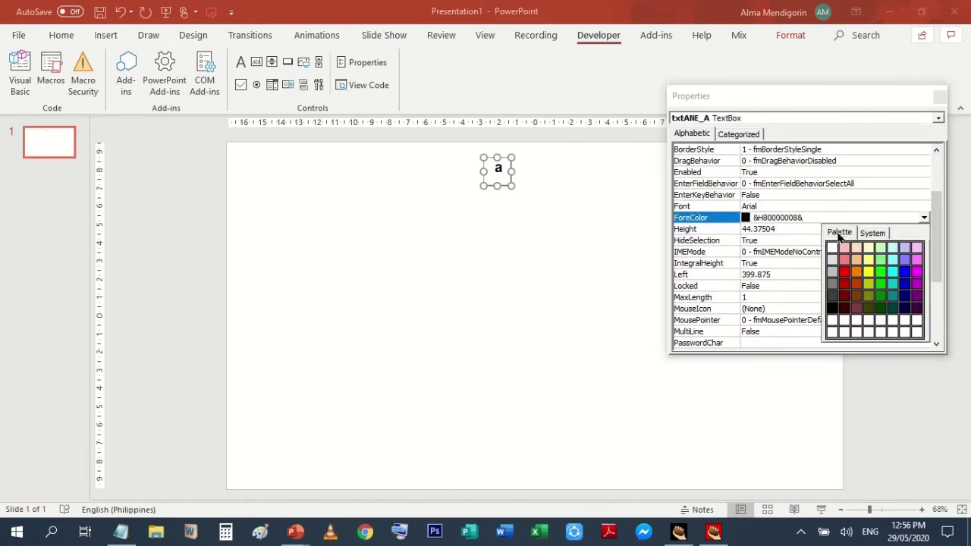
{"action": "left_click", "coordinate": [847, 273]}
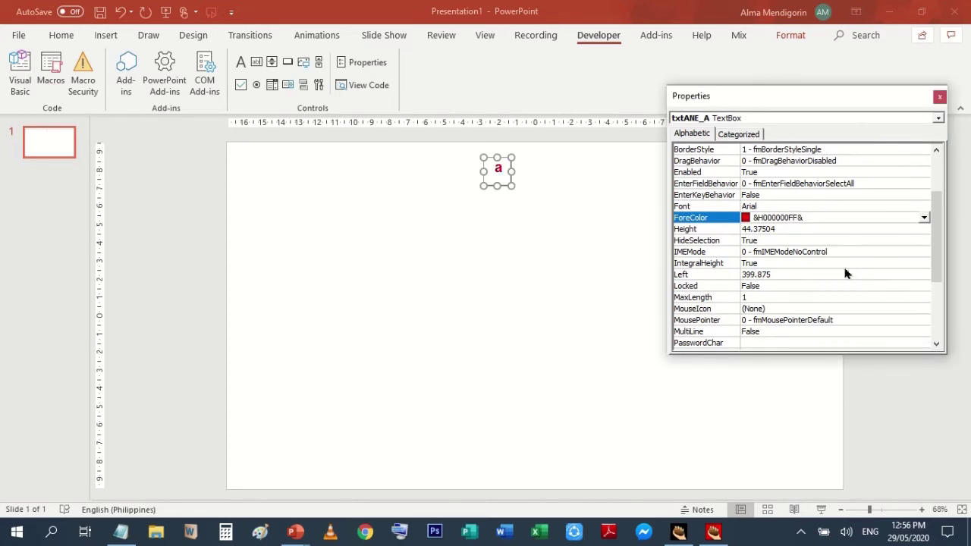
{"action": "left_click", "coordinate": [926, 218]}
{"action": "left_click", "coordinate": [832, 308]}
{"action": "left_click", "coordinate": [940, 98]}
{"action": "left_click", "coordinate": [713, 532]}
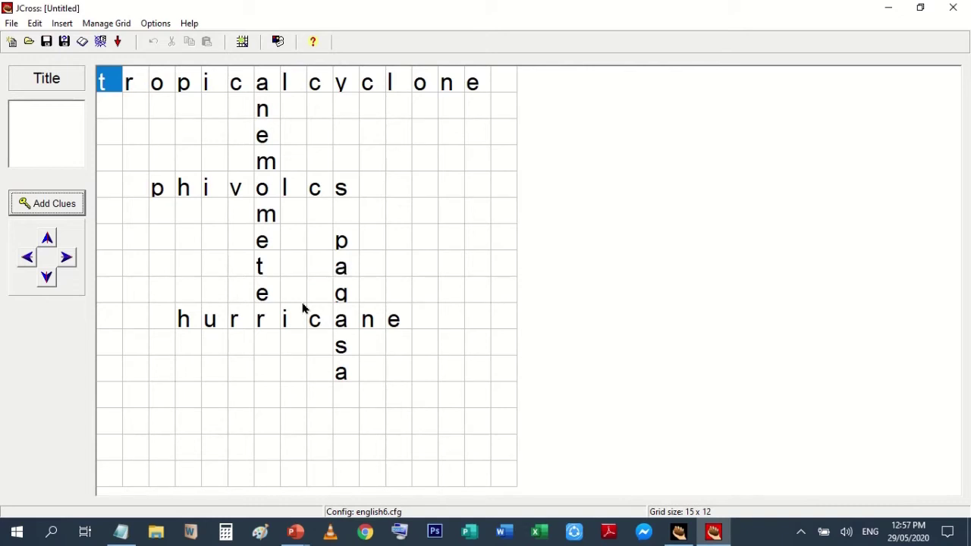
{"action": "left_click", "coordinate": [886, 9]}
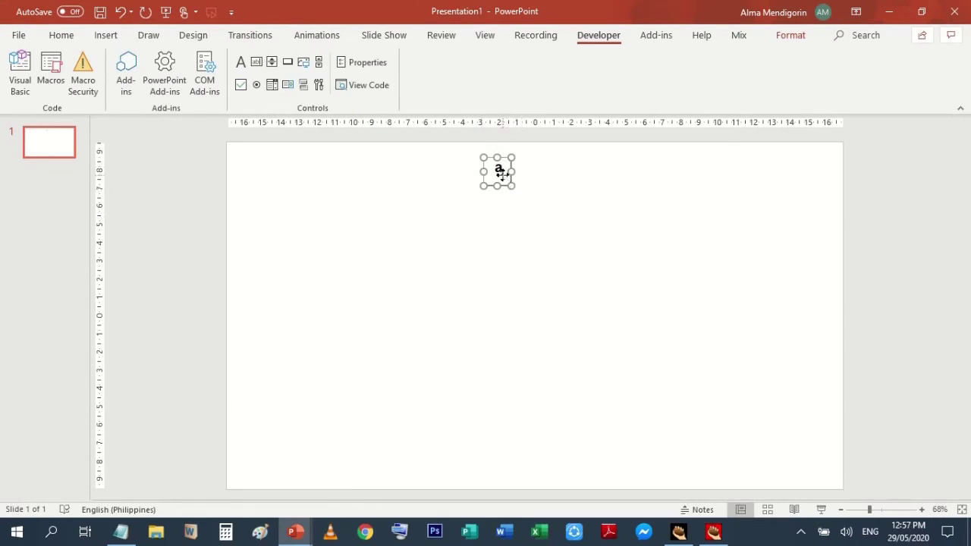
- Copy the letter box and paste the copy directly beneath the original
{"action": "right_click", "coordinate": [502, 174]}
{"action": "left_click", "coordinate": [535, 203]}
{"action": "right_click", "coordinate": [540, 213]}
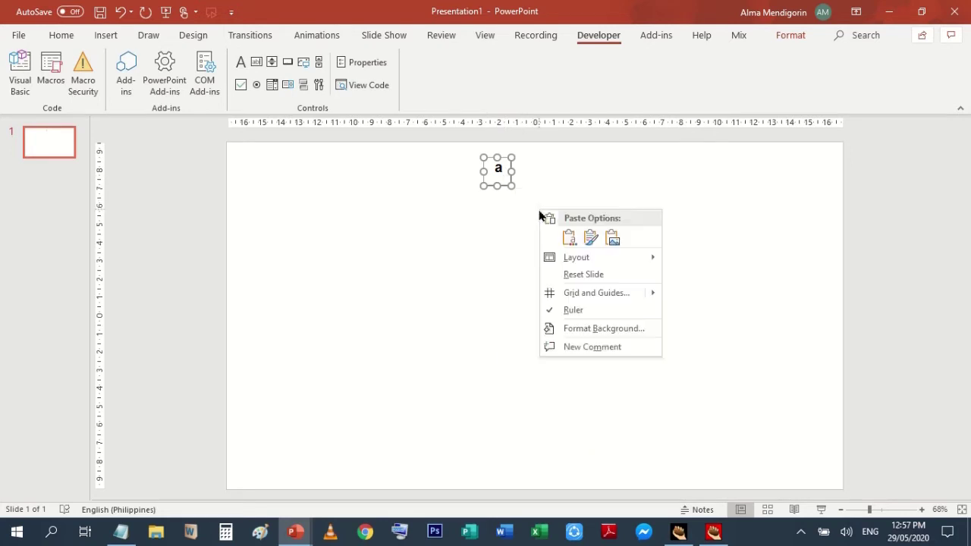
{"action": "left_click", "coordinate": [569, 237]}
{"action": "left_click_drag", "start_coordinate": [504, 188], "coordinate": [502, 206]}
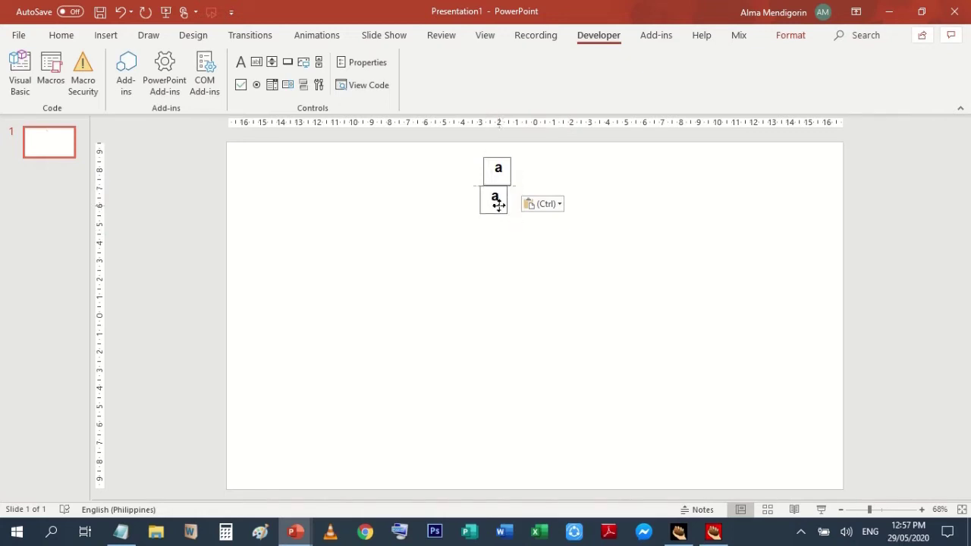
{"action": "left_click_drag", "start_coordinate": [503, 206], "coordinate": [500, 204]}
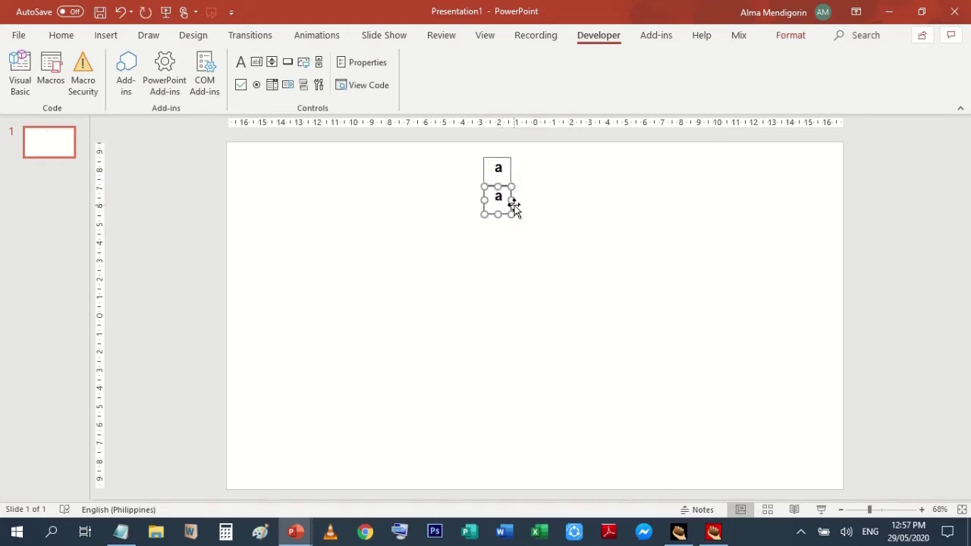
{"action": "left_click", "coordinate": [587, 219]}
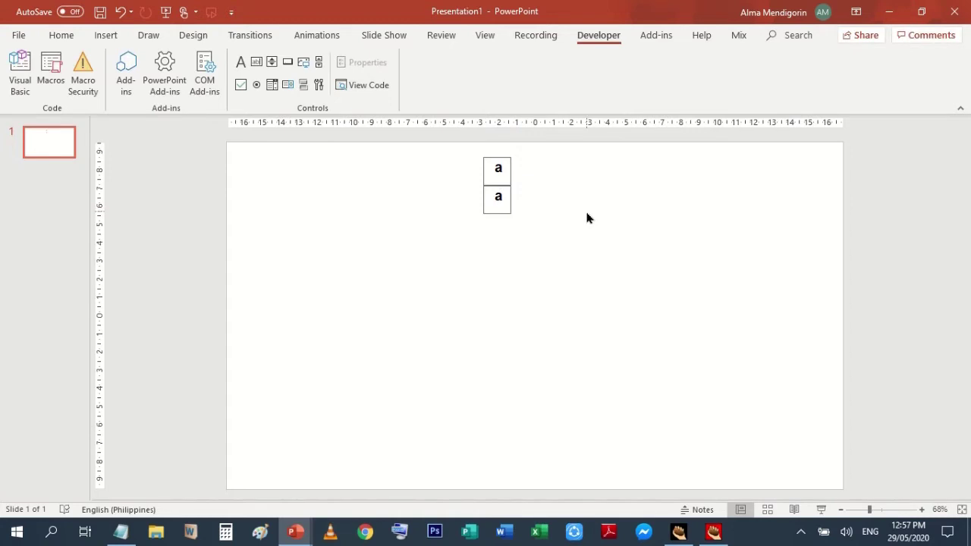
- Select the lower letter box and open its Properties from the Developer tab
{"action": "left_click", "coordinate": [499, 204]}
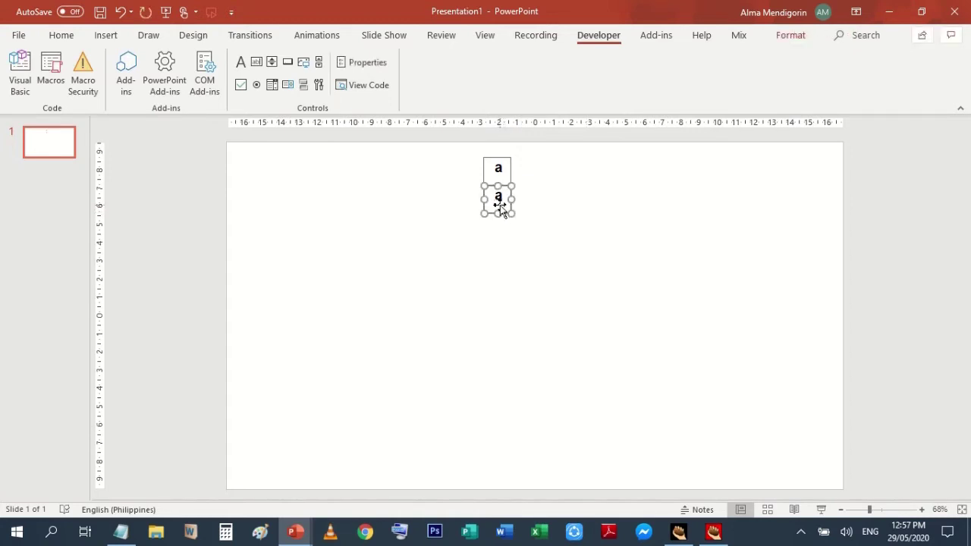
{"action": "left_click", "coordinate": [561, 231]}
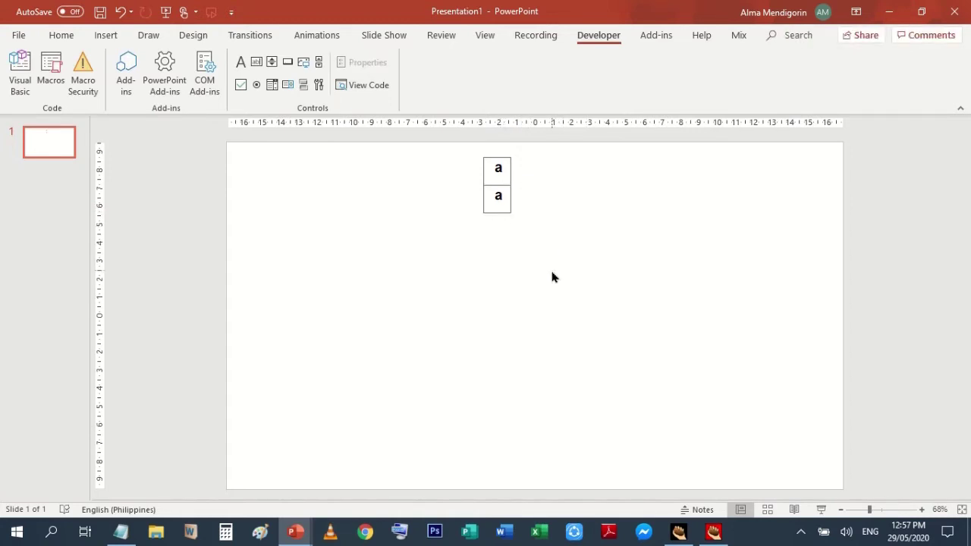
{"action": "left_click", "coordinate": [500, 195]}
{"action": "left_click", "coordinate": [369, 64]}
{"action": "left_click_drag", "start_coordinate": [944, 211], "coordinate": [954, 277]}
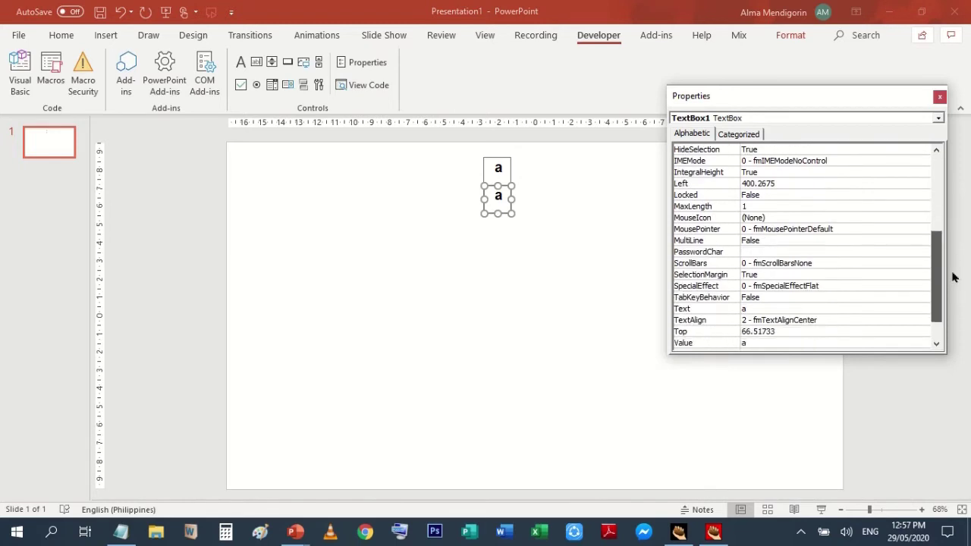
- Delete the letter 'a' from the Text of TextBox1 and txtANE_A, then close Properties
{"action": "left_click", "coordinate": [753, 309]}
{"action": "key", "text": "BackSpace"}
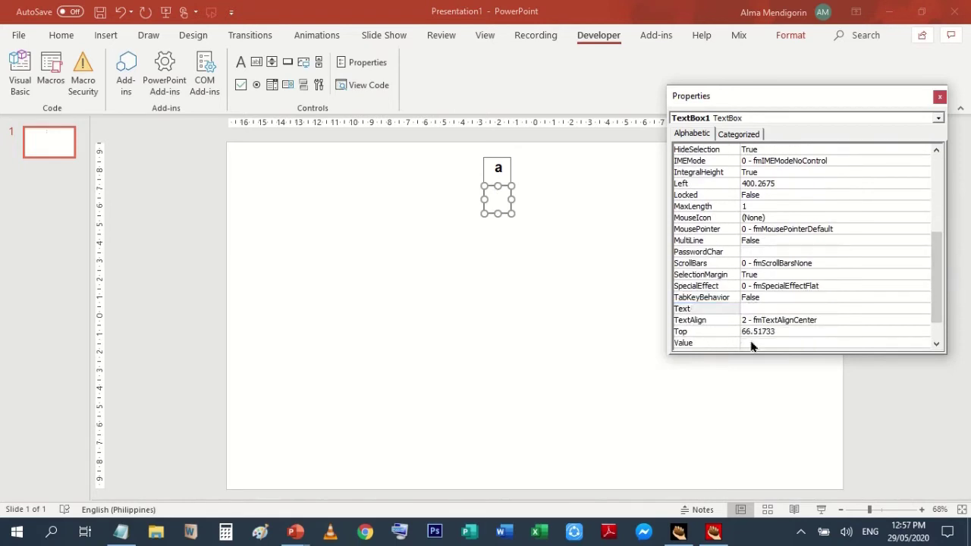
{"action": "left_click", "coordinate": [583, 264]}
{"action": "left_click", "coordinate": [497, 169]}
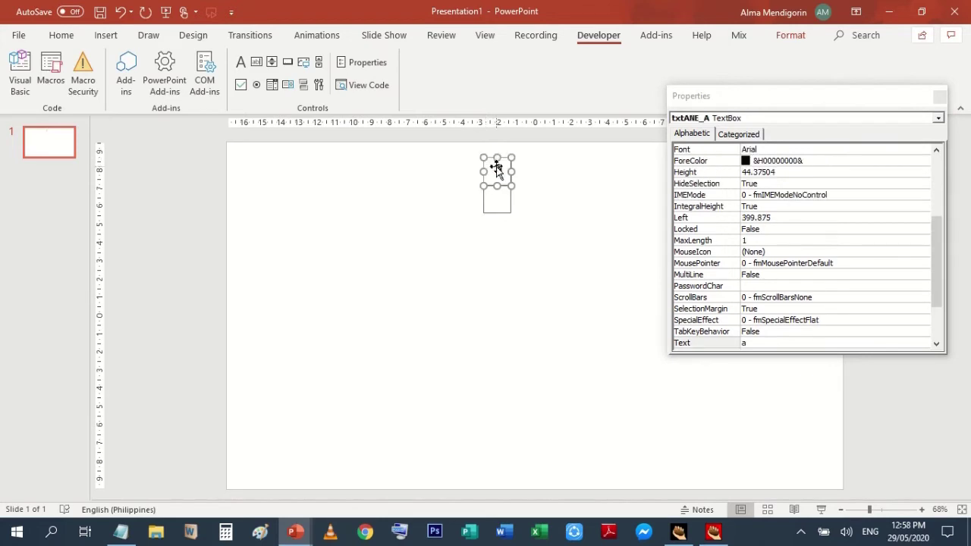
{"action": "left_click", "coordinate": [762, 345]}
{"action": "key", "text": "BackSpace"}
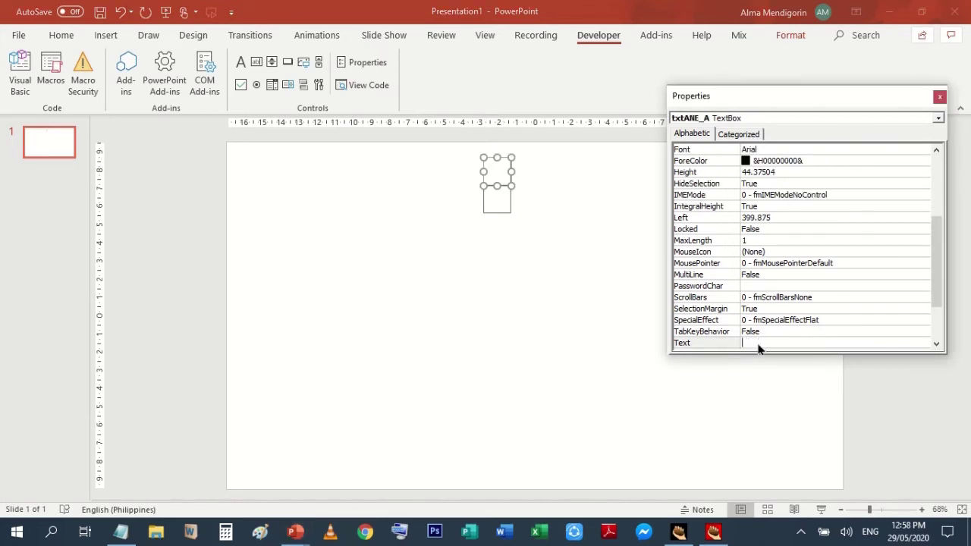
{"action": "left_click", "coordinate": [494, 199]}
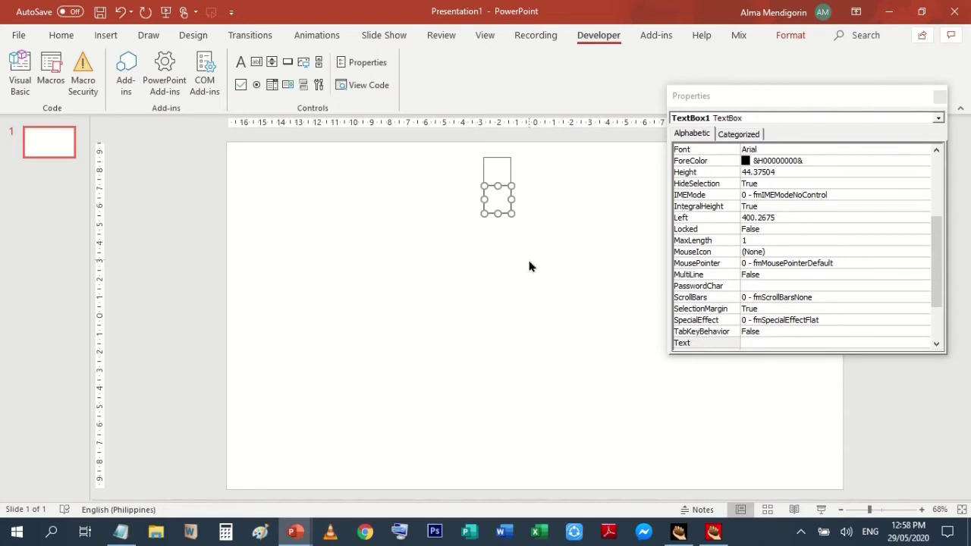
{"action": "left_click", "coordinate": [940, 98]}
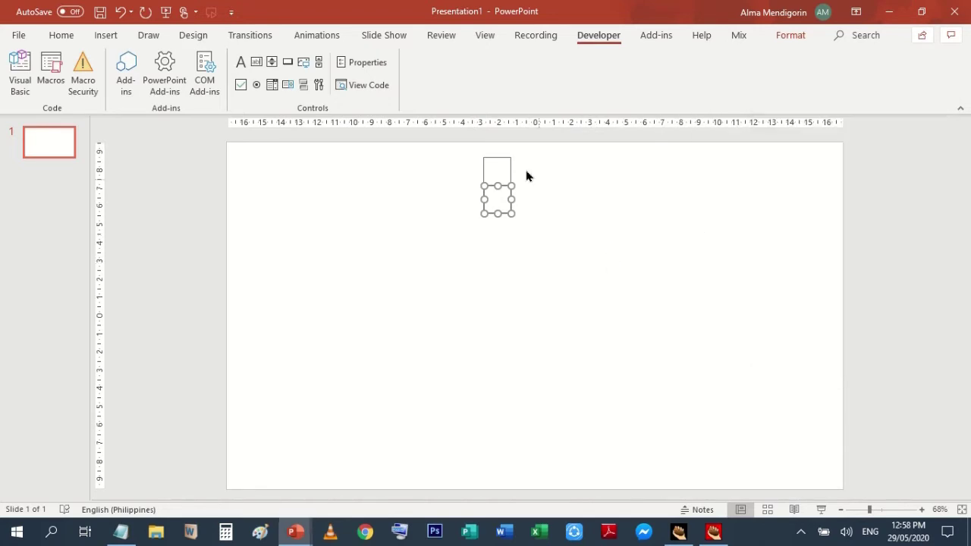
- Undo the stray pasted letter box
{"action": "key", "text": "ctrl+v"}
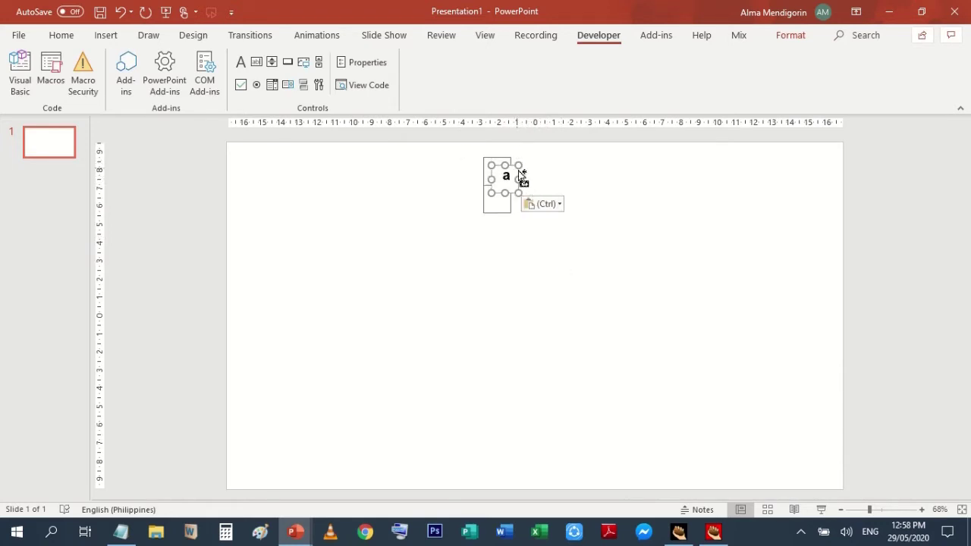
{"action": "left_click", "coordinate": [565, 204]}
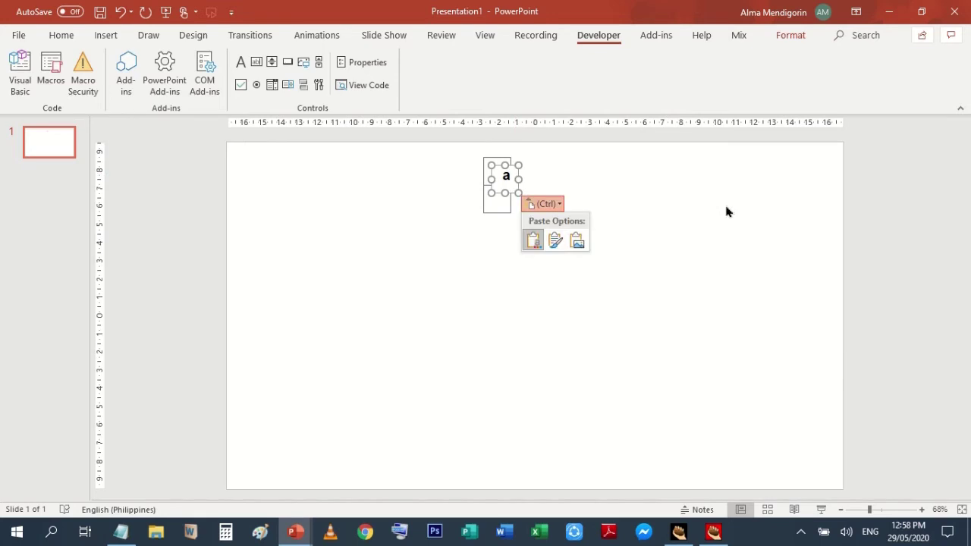
{"action": "key", "text": "Escape"}
{"action": "key", "text": "ctrl+z"}
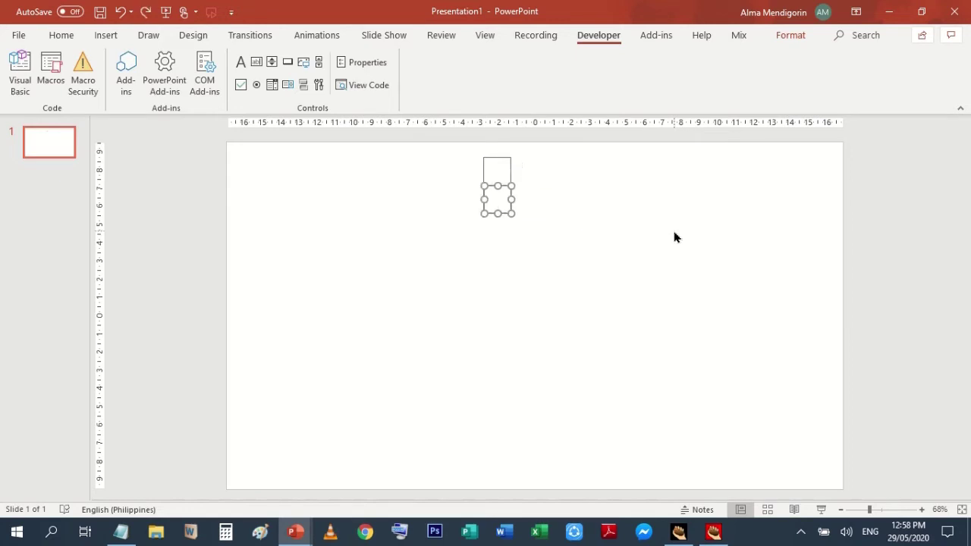
- Paste two more letter box copies and stack them below, making a column of four
{"action": "key", "text": "ctrl+v"}
{"action": "left_click_drag", "start_coordinate": [505, 206], "coordinate": [499, 229]}
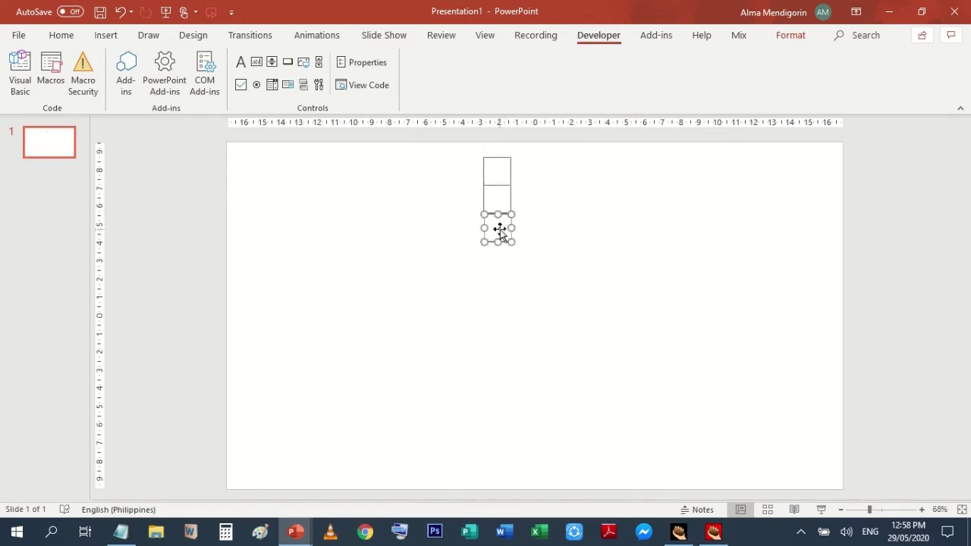
{"action": "left_click", "coordinate": [557, 234]}
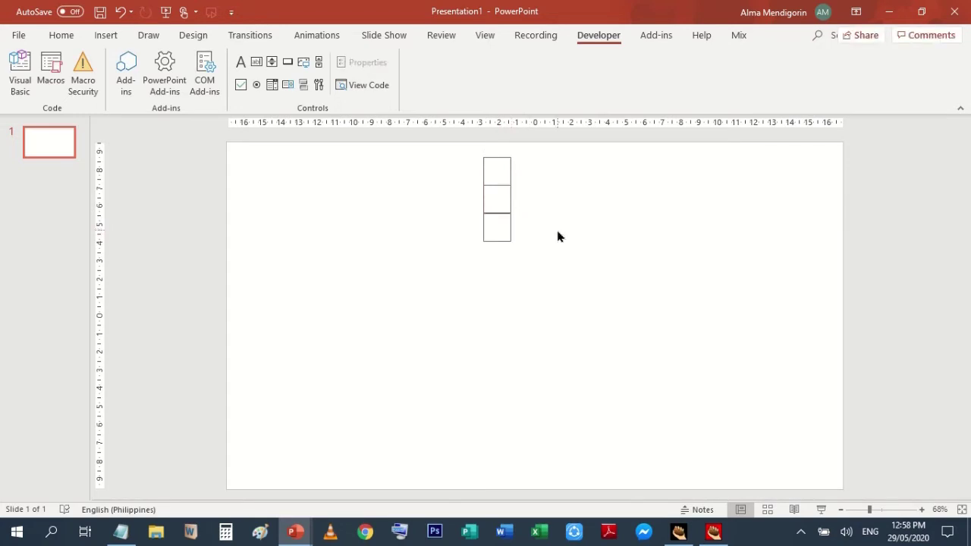
{"action": "left_click", "coordinate": [503, 229]}
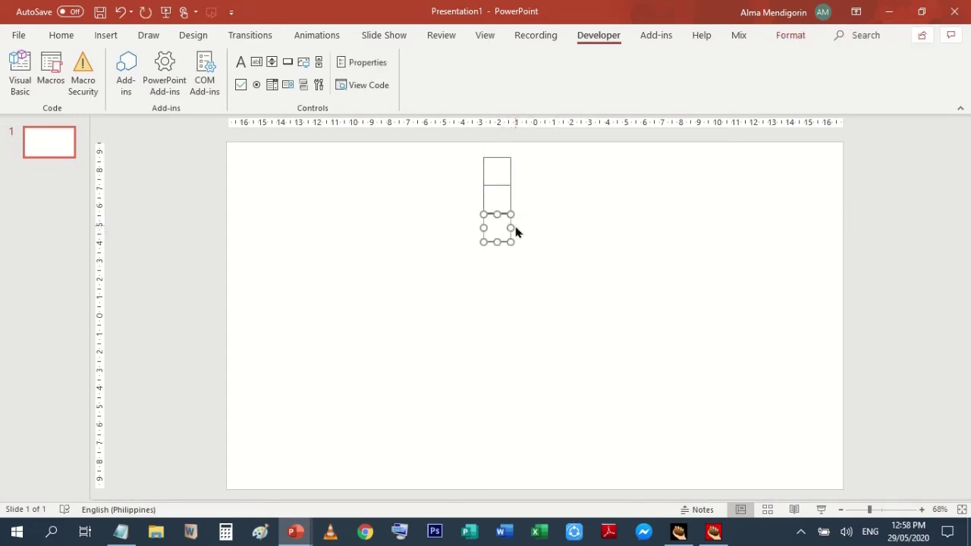
{"action": "left_click", "coordinate": [571, 243]}
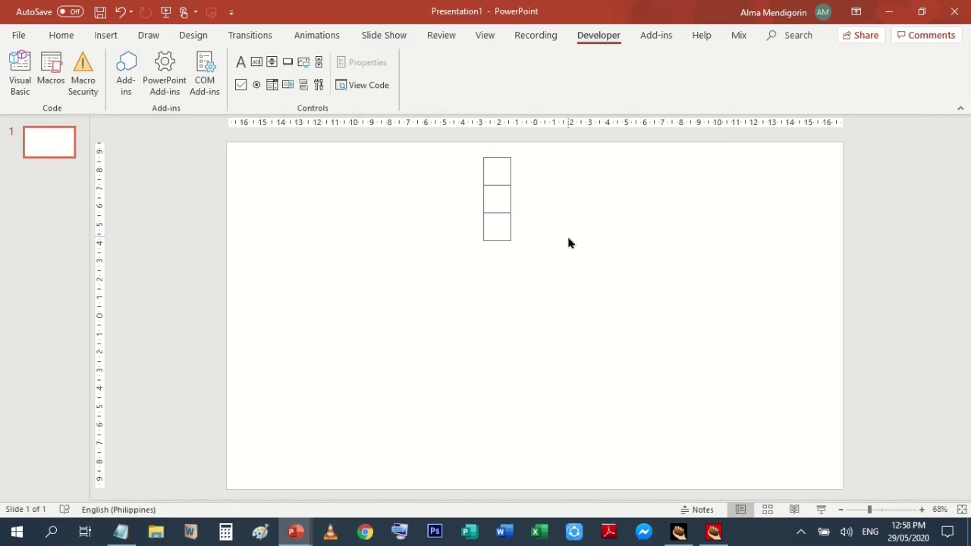
{"action": "key", "text": "ctrl+v"}
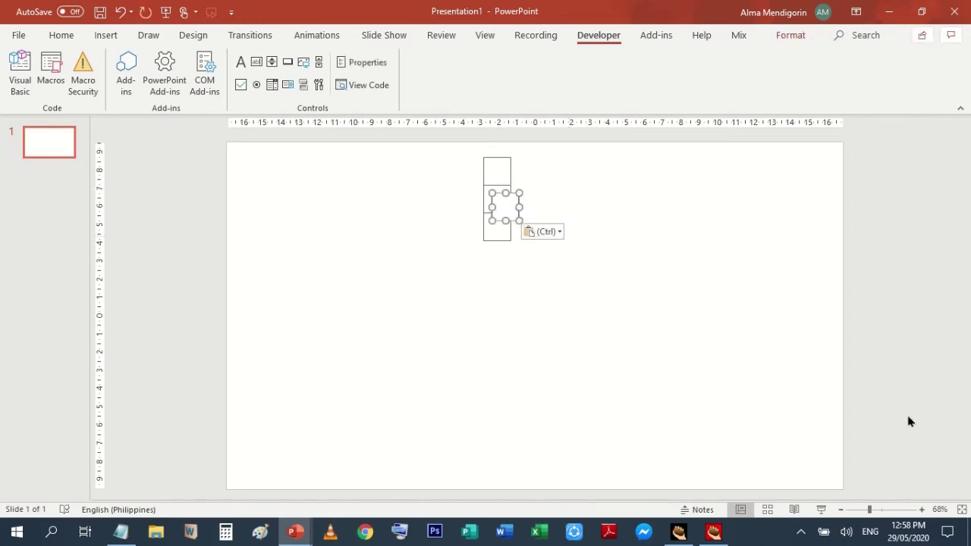
{"action": "left_click", "coordinate": [536, 225]}
{"action": "left_click_drag", "start_coordinate": [510, 210], "coordinate": [501, 251]}
{"action": "left_click", "coordinate": [614, 238]}
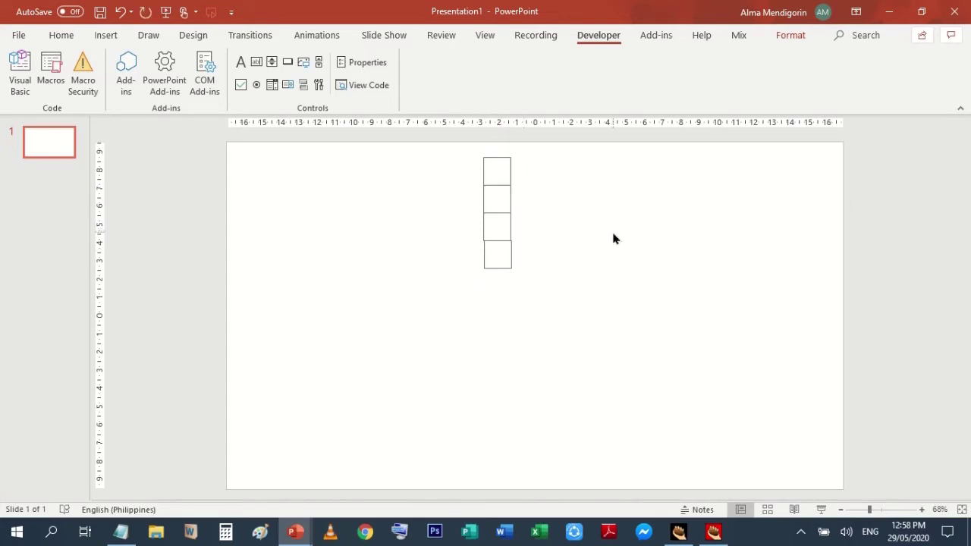
{"action": "left_click", "coordinate": [884, 511]}
{"action": "scroll", "coordinate": [455, 295], "scroll_direction": "up", "scroll_amount": 3}
- Align the bottom box and paste two more copies beneath the column
{"action": "scroll", "coordinate": [395, 269], "scroll_direction": "up", "scroll_amount": 3}
{"action": "scroll", "coordinate": [340, 255], "scroll_direction": "up", "scroll_amount": 1}
{"action": "scroll", "coordinate": [353, 256], "scroll_direction": "up", "scroll_amount": 2}
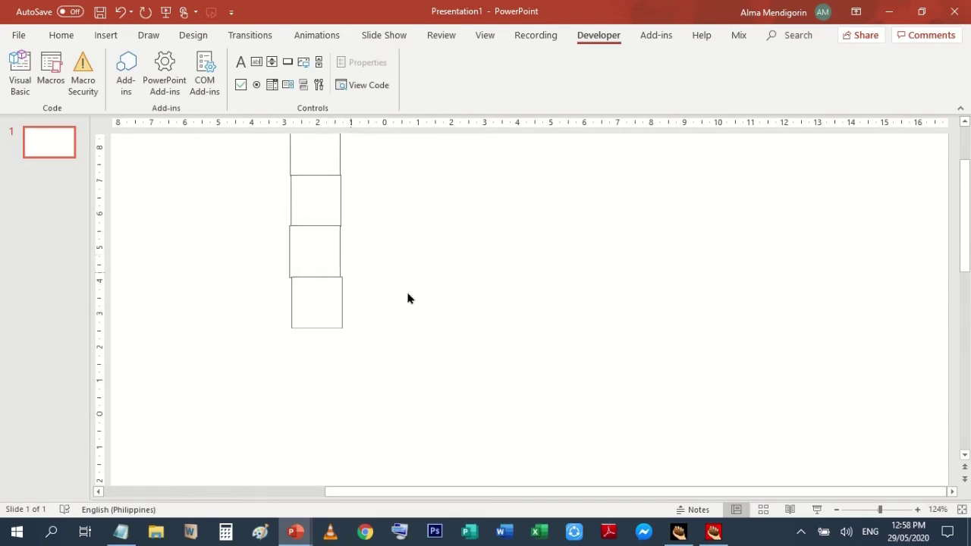
{"action": "left_click_drag", "start_coordinate": [314, 296], "coordinate": [312, 295]}
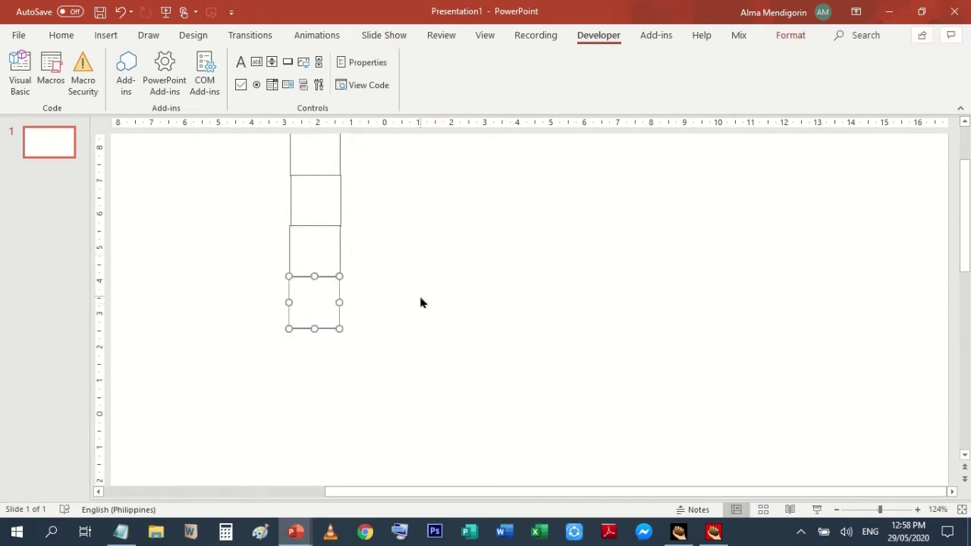
{"action": "left_click", "coordinate": [532, 326]}
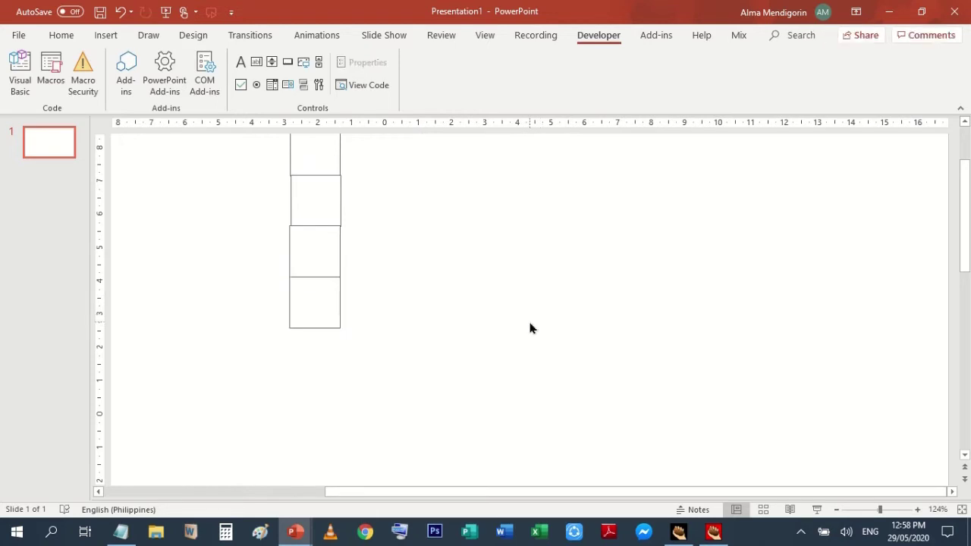
{"action": "key", "text": "ctrl+v"}
{"action": "left_click_drag", "start_coordinate": [335, 203], "coordinate": [325, 342]}
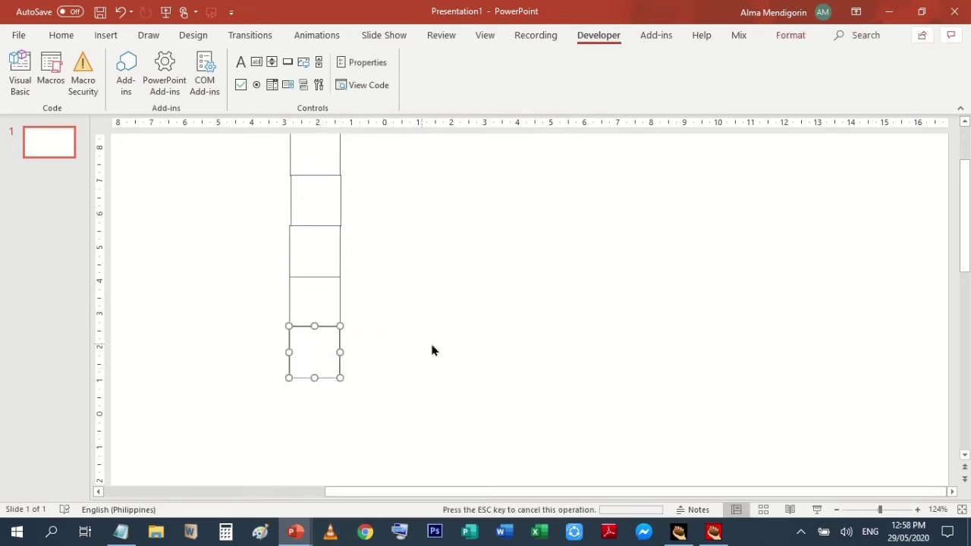
{"action": "key", "text": "ctrl+v"}
{"action": "mouse_move", "coordinate": [320, 210]}
{"action": "left_mouse_down"}
{"action": "mouse_move", "coordinate": [304, 403]}
{"action": "mouse_move", "coordinate": [315, 400]}
{"action": "left_mouse_up"}
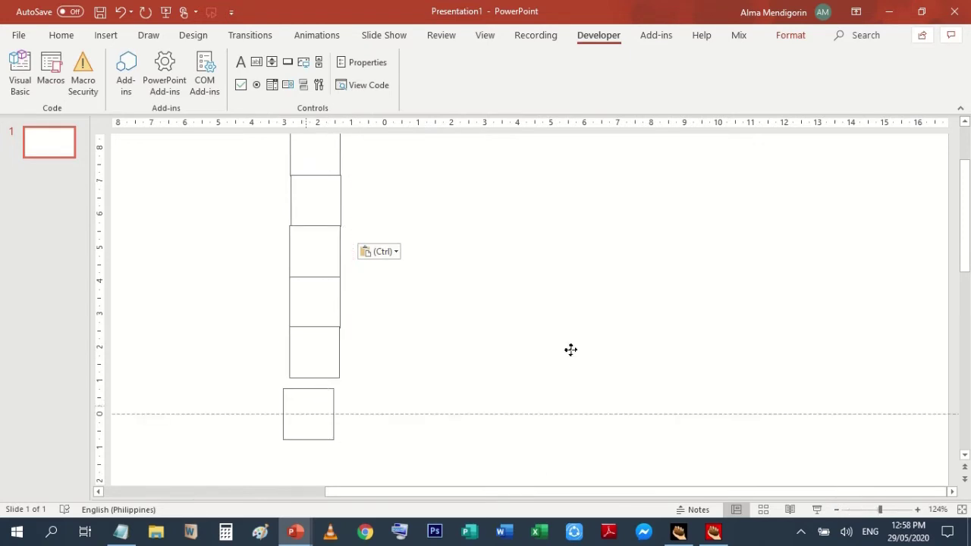
- Paste four more copies under the column, bringing it to ten letter boxes
{"action": "left_click", "coordinate": [320, 395]}
{"action": "key", "text": "ctrl+v"}
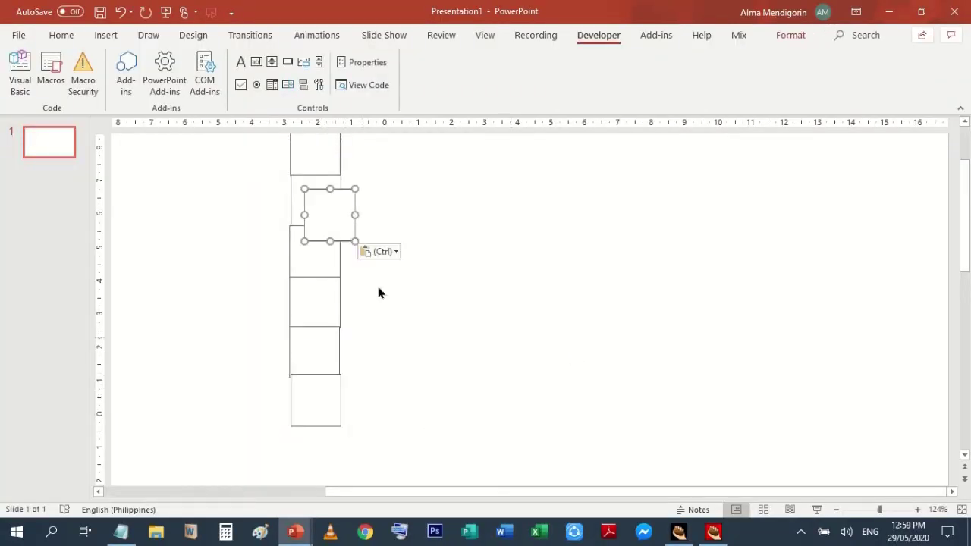
{"action": "left_click_drag", "start_coordinate": [336, 223], "coordinate": [326, 460]}
{"action": "key", "text": "ctrl+v"}
{"action": "mouse_move", "coordinate": [331, 201]}
{"action": "left_mouse_down"}
{"action": "mouse_move", "coordinate": [338, 429]}
{"action": "mouse_move", "coordinate": [323, 431]}
{"action": "left_mouse_up"}
{"action": "key", "text": "ctrl+v"}
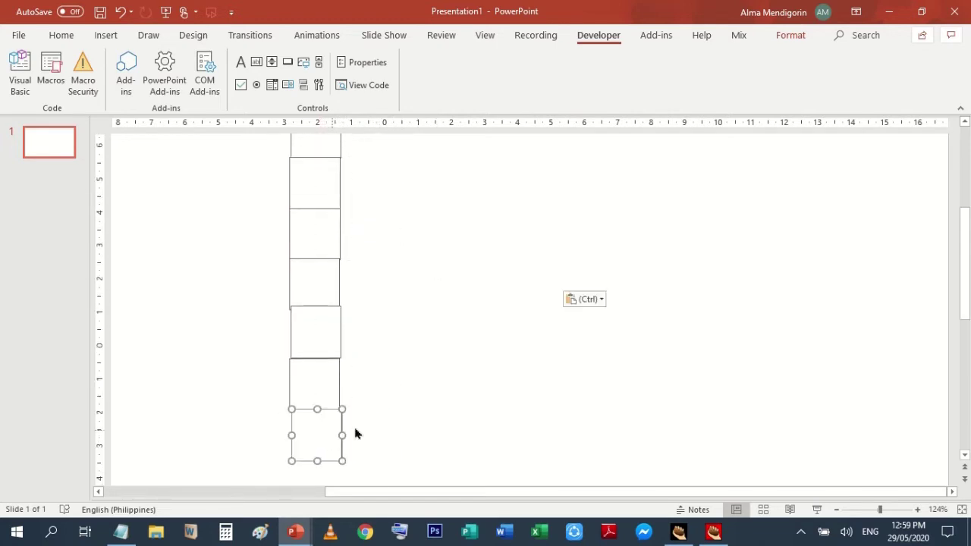
{"action": "left_click_drag", "start_coordinate": [880, 510], "coordinate": [870, 509]}
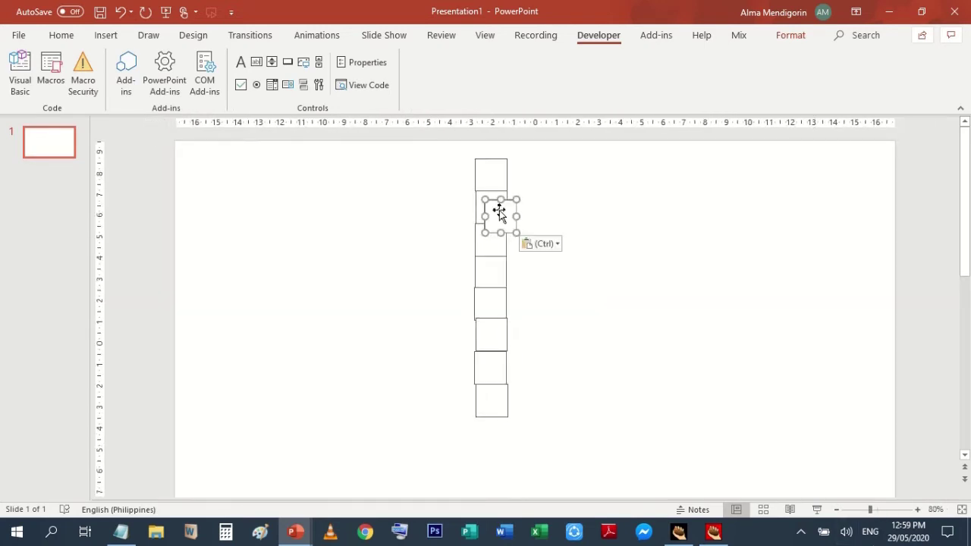
{"action": "mouse_move", "coordinate": [499, 210]}
{"action": "left_mouse_down"}
{"action": "mouse_move", "coordinate": [481, 449]}
{"action": "mouse_move", "coordinate": [487, 435]}
{"action": "left_mouse_up"}
{"action": "key", "text": "ctrl+v"}
{"action": "left_click_drag", "start_coordinate": [504, 228], "coordinate": [492, 474]}
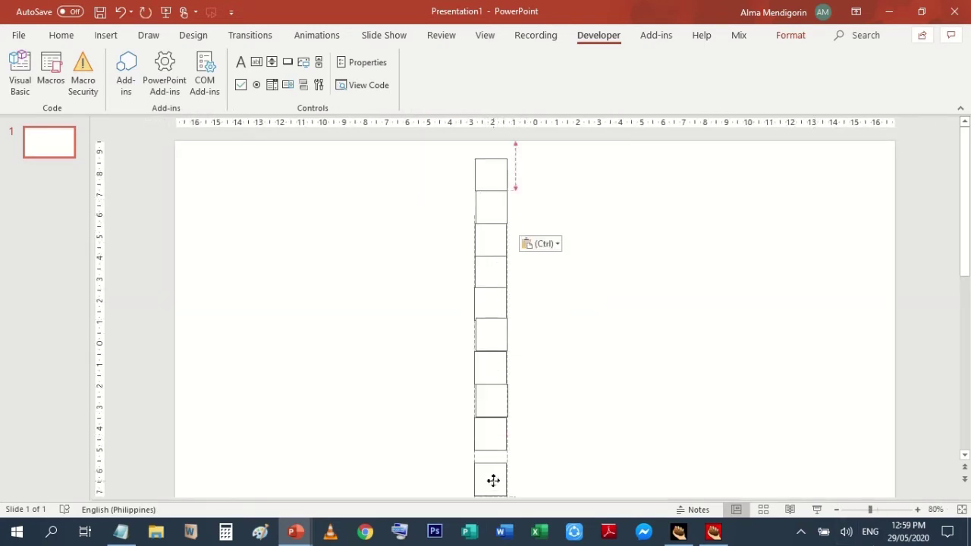
{"action": "left_click_drag", "start_coordinate": [493, 473], "coordinate": [495, 476]}
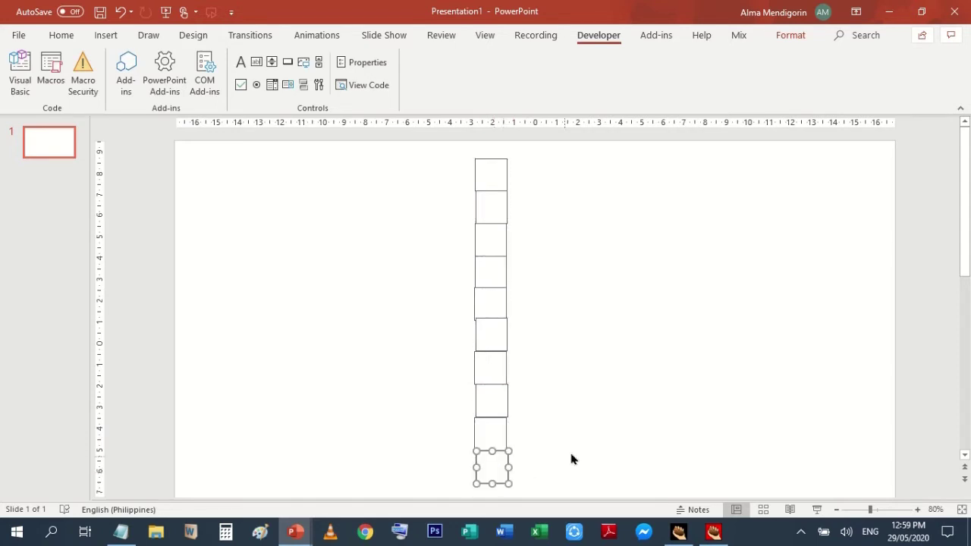
{"action": "left_click", "coordinate": [572, 460]}
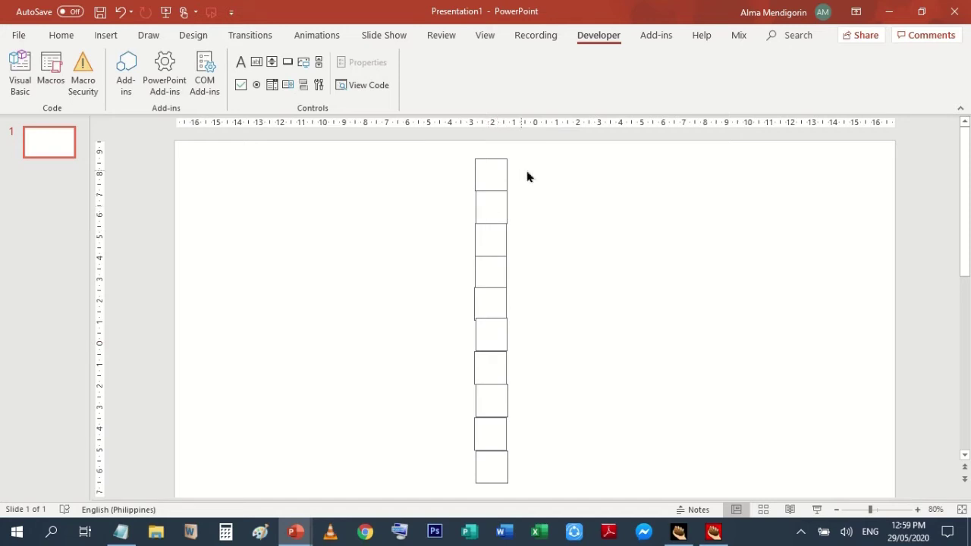
- Reduce the slide zoom from 80% to 73% so the whole column fits
{"action": "scroll", "coordinate": [682, 247], "scroll_direction": "down", "scroll_amount": 1}
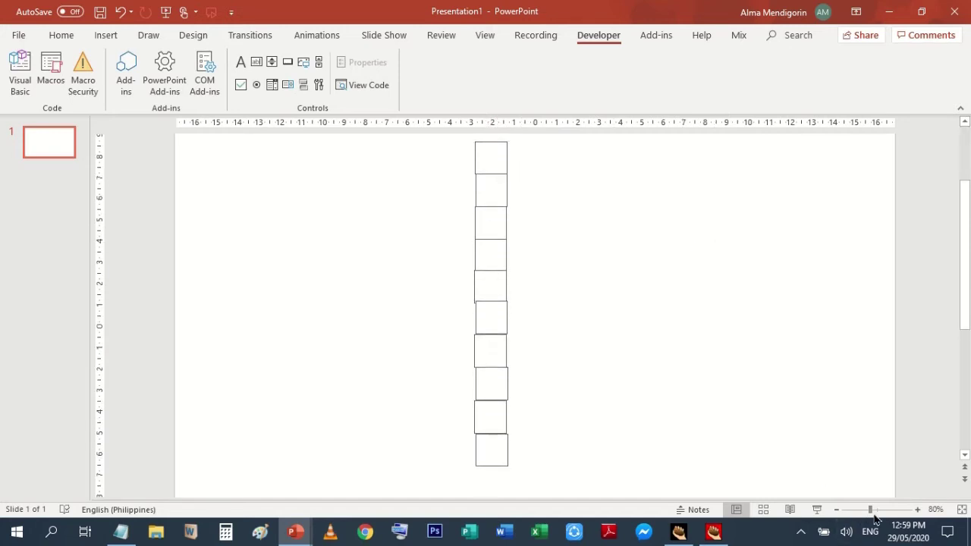
{"action": "left_click_drag", "start_coordinate": [868, 511], "coordinate": [865, 511]}
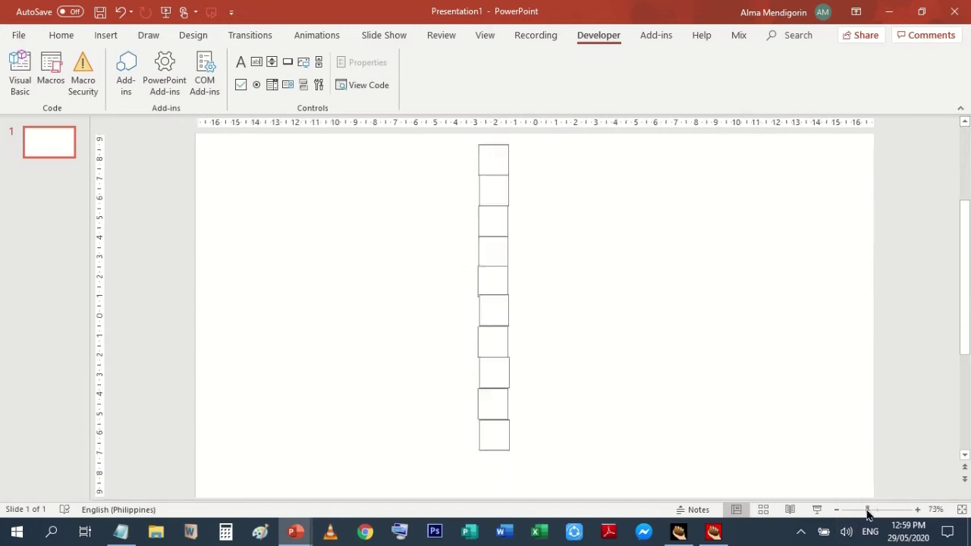
{"action": "scroll", "coordinate": [741, 318], "scroll_direction": "up", "scroll_amount": 1}
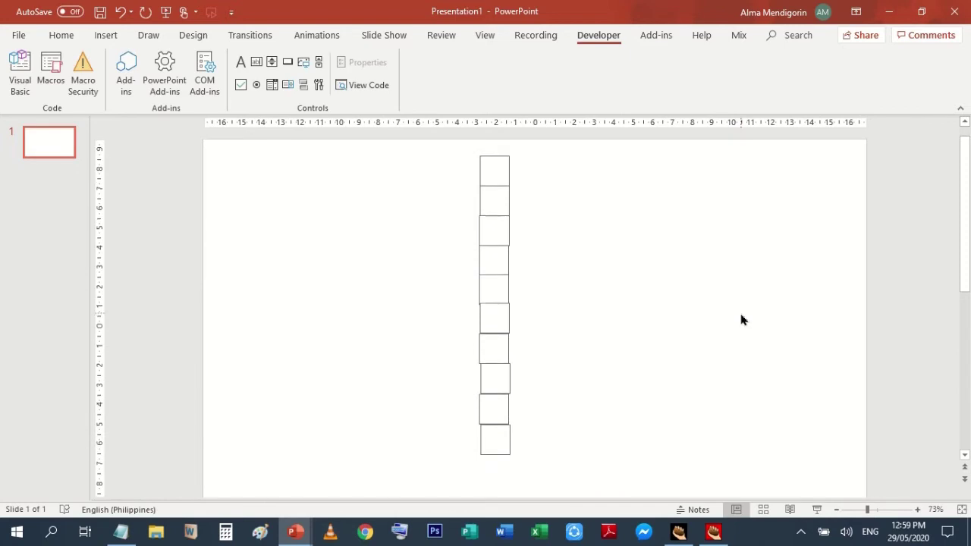
- Open Properties for the top letter box and check its MaxLength
{"action": "left_click", "coordinate": [501, 172]}
{"action": "left_click", "coordinate": [369, 67]}
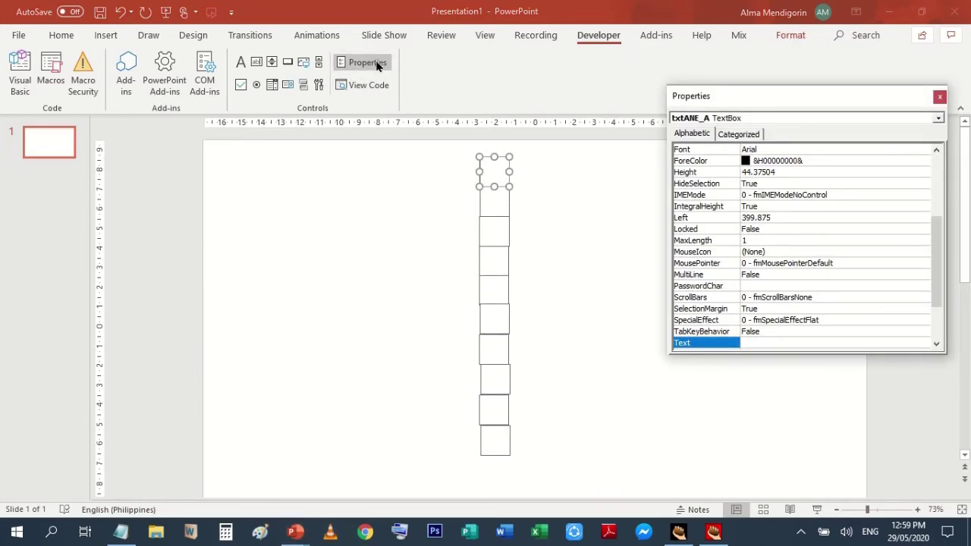
{"action": "left_click_drag", "start_coordinate": [937, 225], "coordinate": [937, 164]}
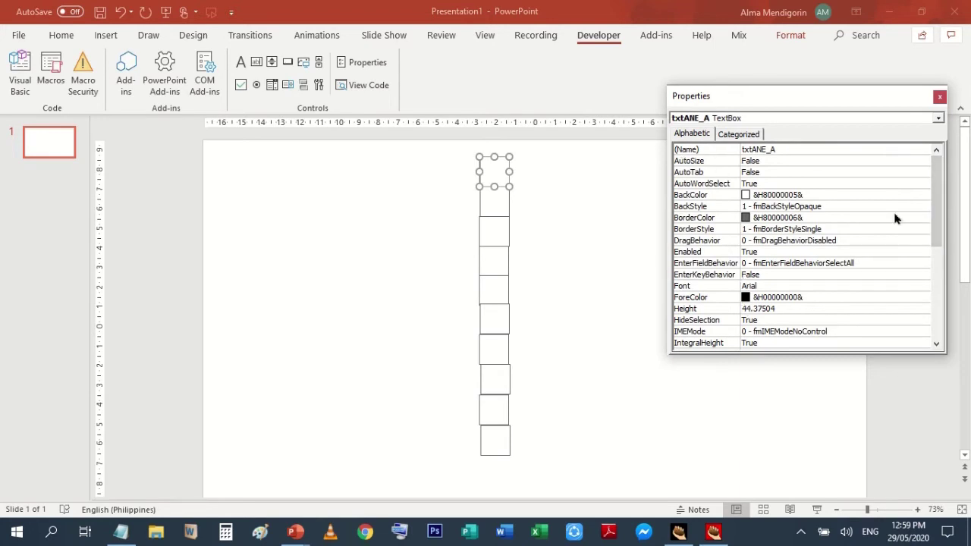
{"action": "left_click_drag", "start_coordinate": [938, 206], "coordinate": [938, 238]}
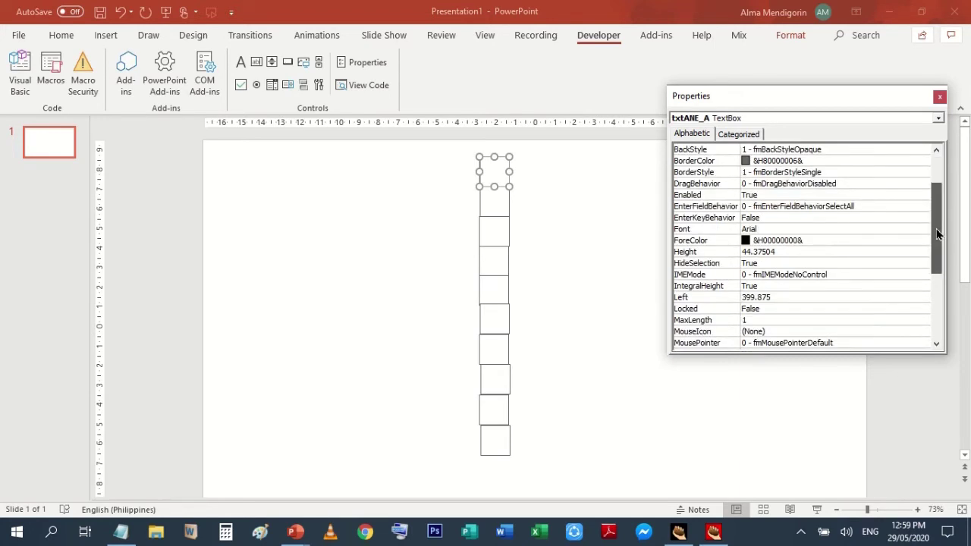
{"action": "left_click", "coordinate": [716, 311]}
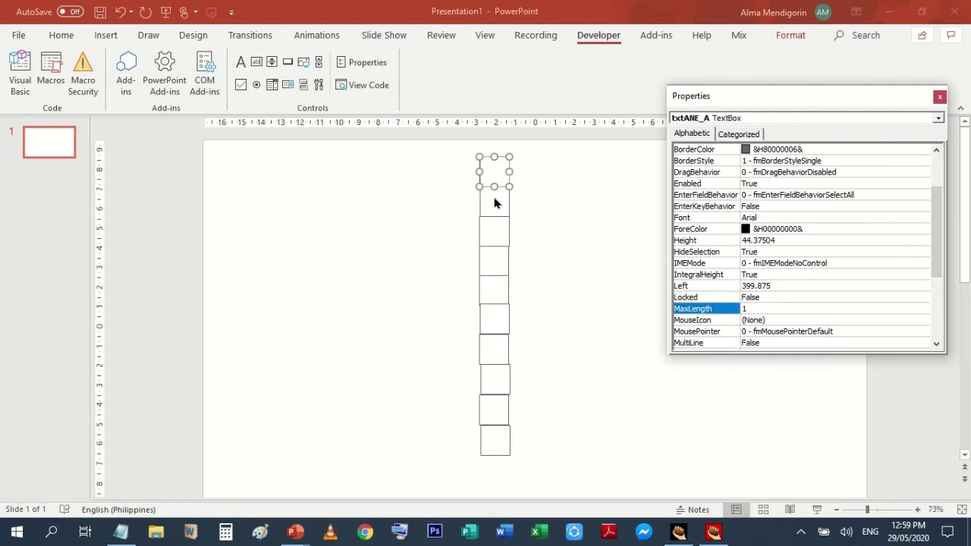
- Inspect each lower box's name and MaxLength down the column, ending on txtANE_A
{"action": "left_click", "coordinate": [494, 199]}
{"action": "left_click", "coordinate": [496, 240]}
{"action": "left_click", "coordinate": [500, 264]}
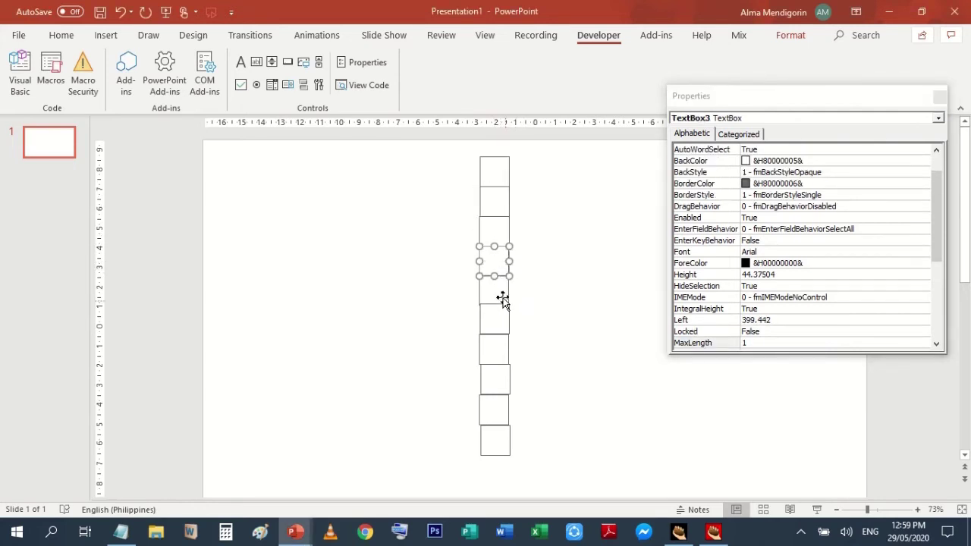
{"action": "left_click", "coordinate": [503, 298]}
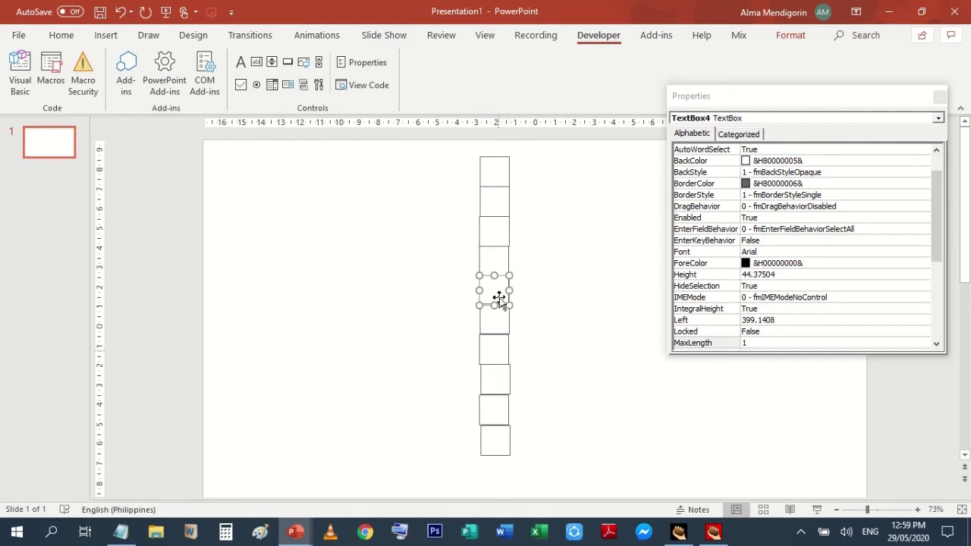
{"action": "left_click", "coordinate": [711, 347]}
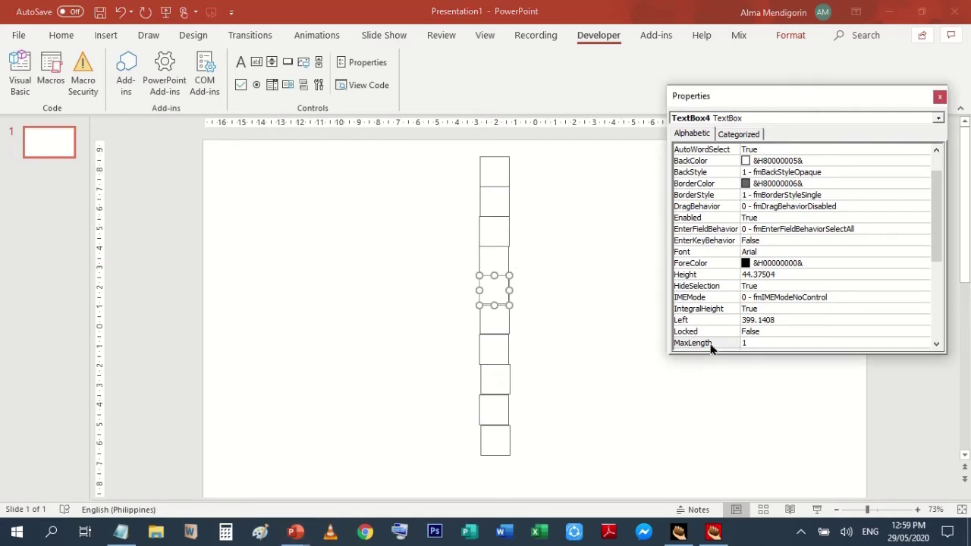
{"action": "left_click", "coordinate": [494, 316]}
{"action": "left_click", "coordinate": [503, 359]}
{"action": "left_click", "coordinate": [497, 380]}
{"action": "left_click", "coordinate": [492, 415]}
{"action": "left_click", "coordinate": [495, 440]}
{"action": "left_click", "coordinate": [492, 173]}
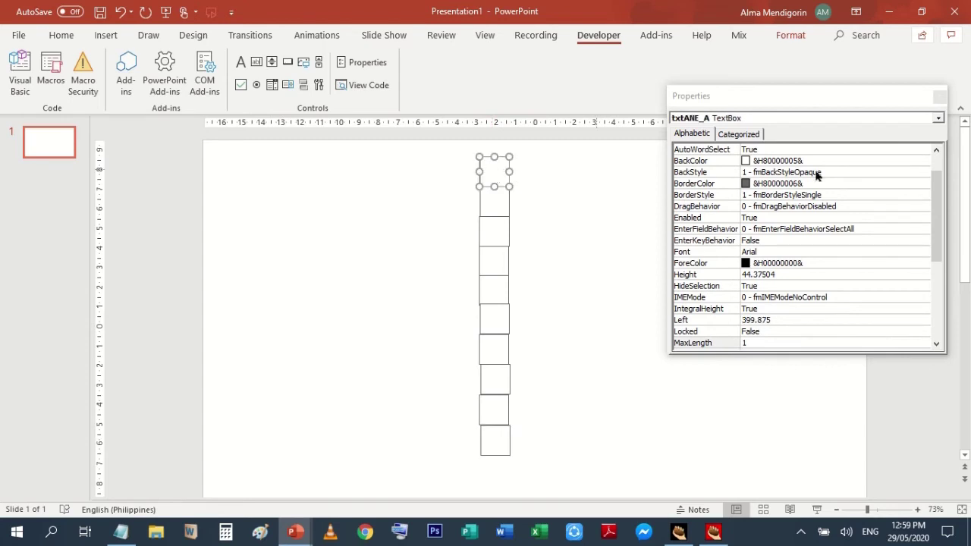
{"action": "left_click_drag", "start_coordinate": [939, 199], "coordinate": [941, 178]}
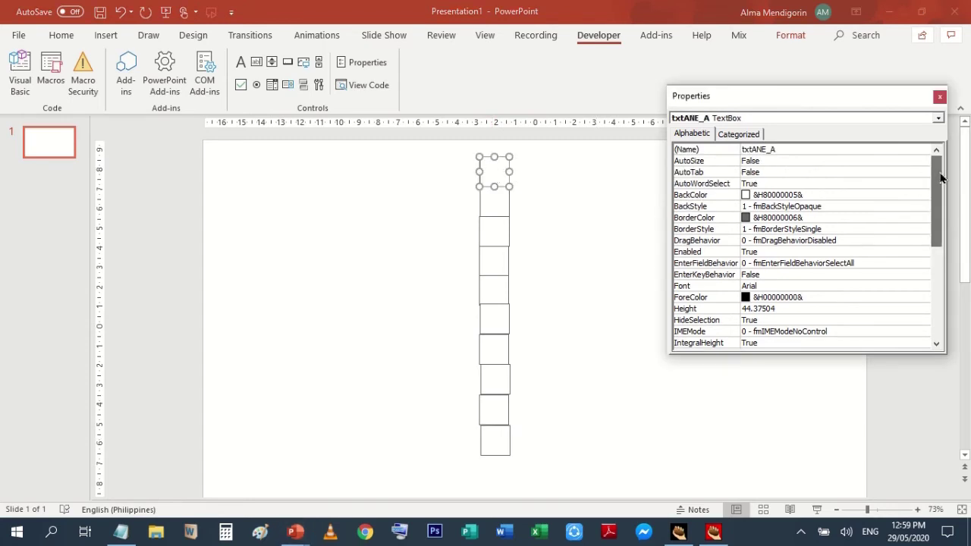
{"action": "left_click", "coordinate": [720, 151]}
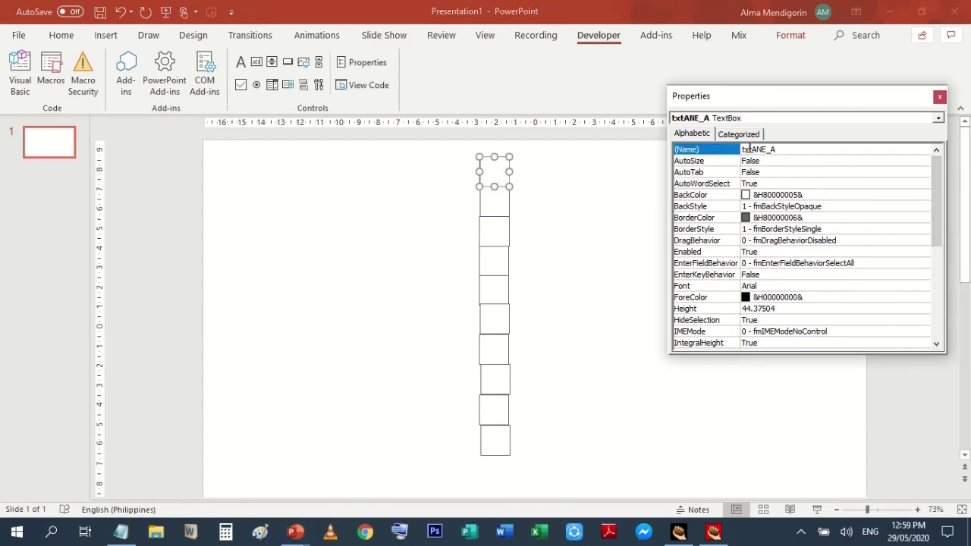
{"action": "double_click", "coordinate": [784, 151]}
{"action": "key", "text": "BackSpace"}
{"action": "key", "text": "ctrl+z"}
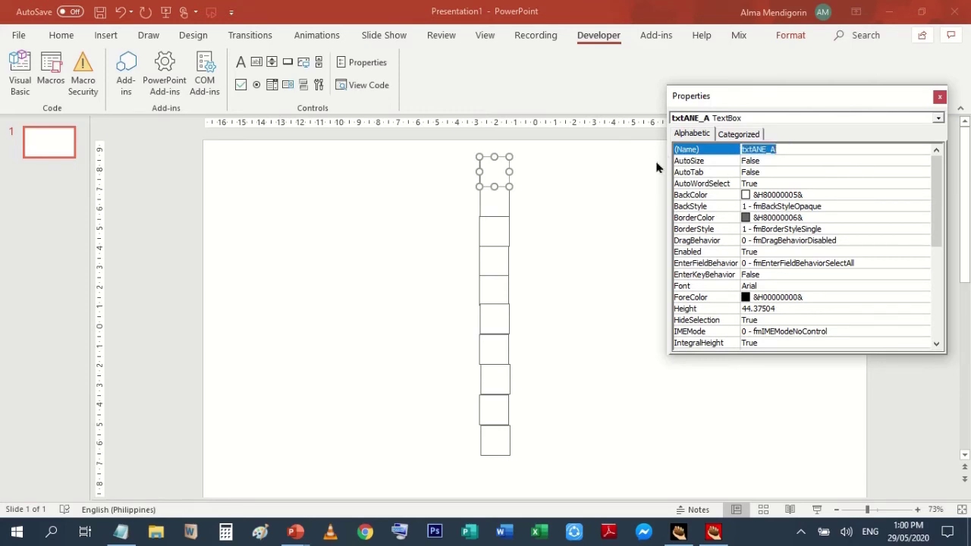
{"action": "left_click", "coordinate": [498, 195]}
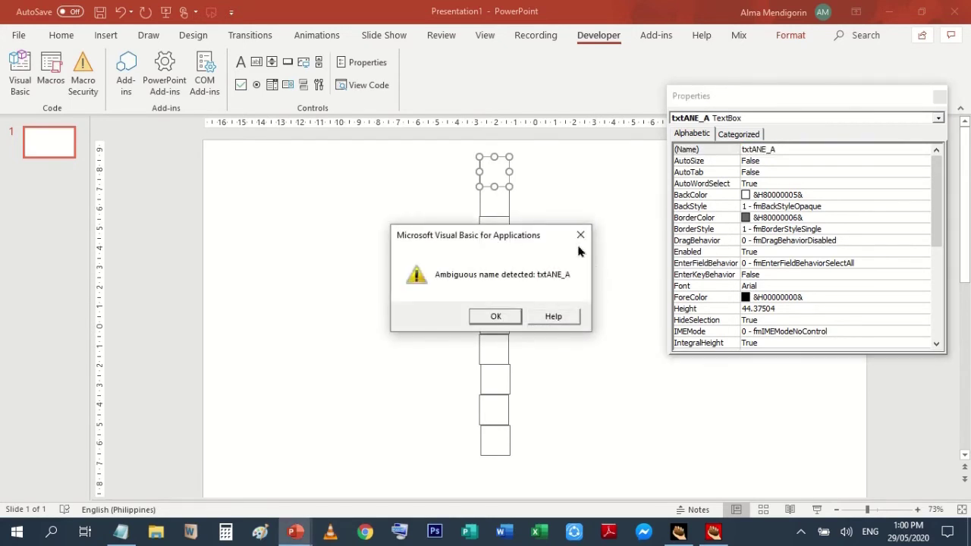
{"action": "left_click", "coordinate": [581, 234]}
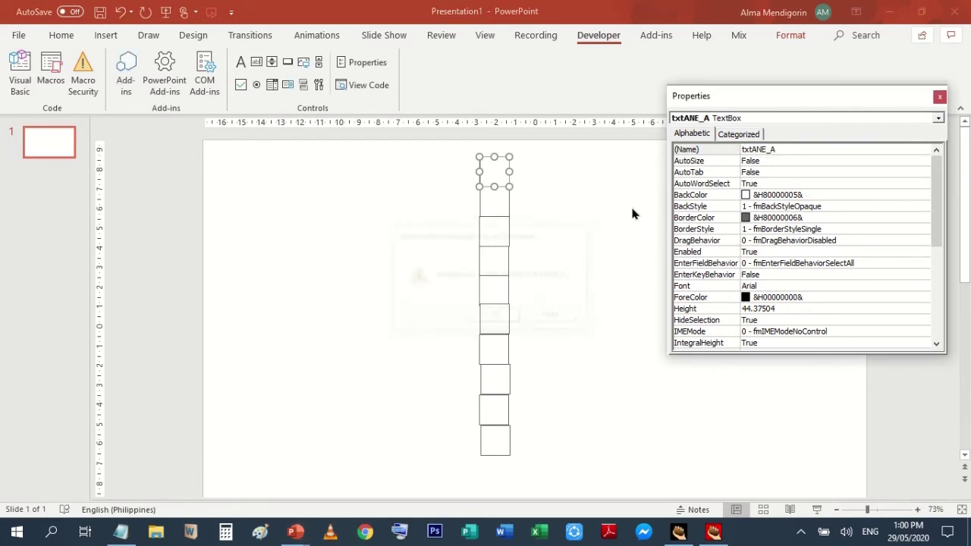
{"action": "left_click", "coordinate": [498, 198]}
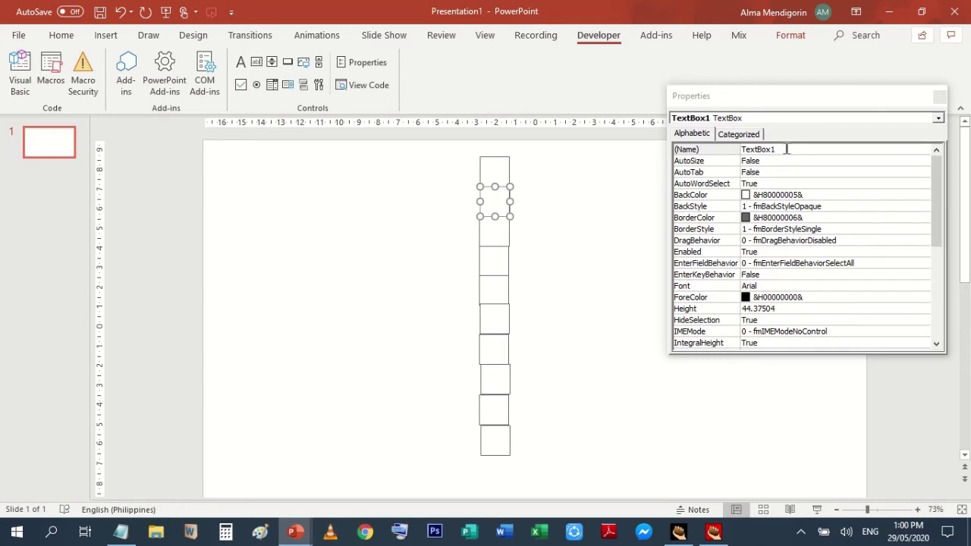
- Rename the second letter box to txtANE_N
{"action": "left_click", "coordinate": [501, 173]}
{"action": "left_click", "coordinate": [506, 213]}
{"action": "left_click", "coordinate": [770, 149]}
{"action": "type", "text": "txtANE_A"}
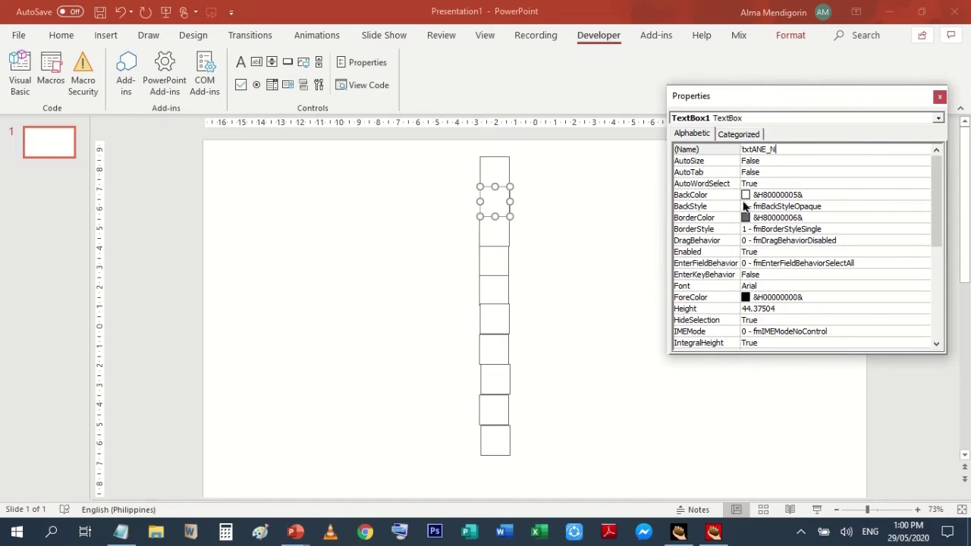
- Rename the third letter box to txtANE_E and switch to the JCross crossword grid
{"action": "left_click", "coordinate": [500, 231]}
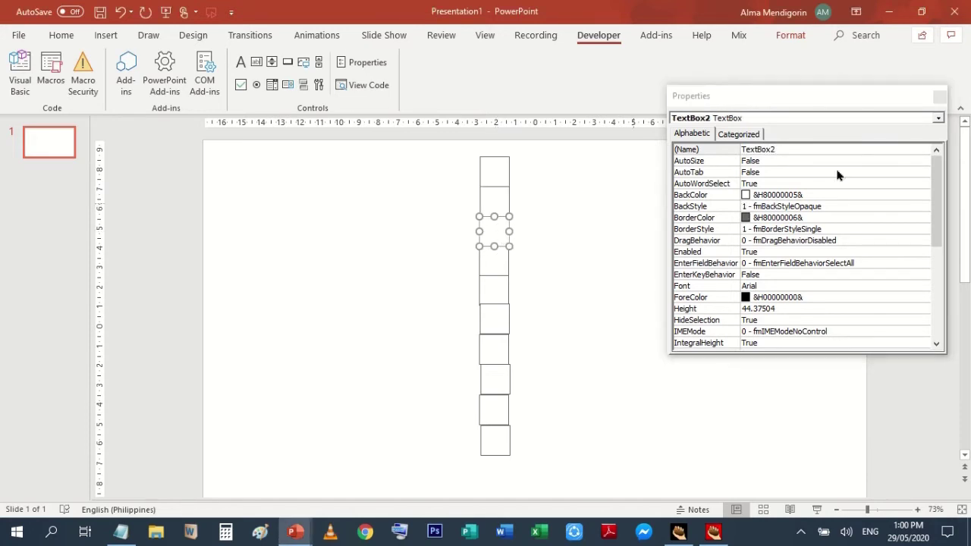
{"action": "left_click", "coordinate": [789, 150]}
{"action": "left_click_drag", "start_coordinate": [778, 149], "coordinate": [658, 152]}
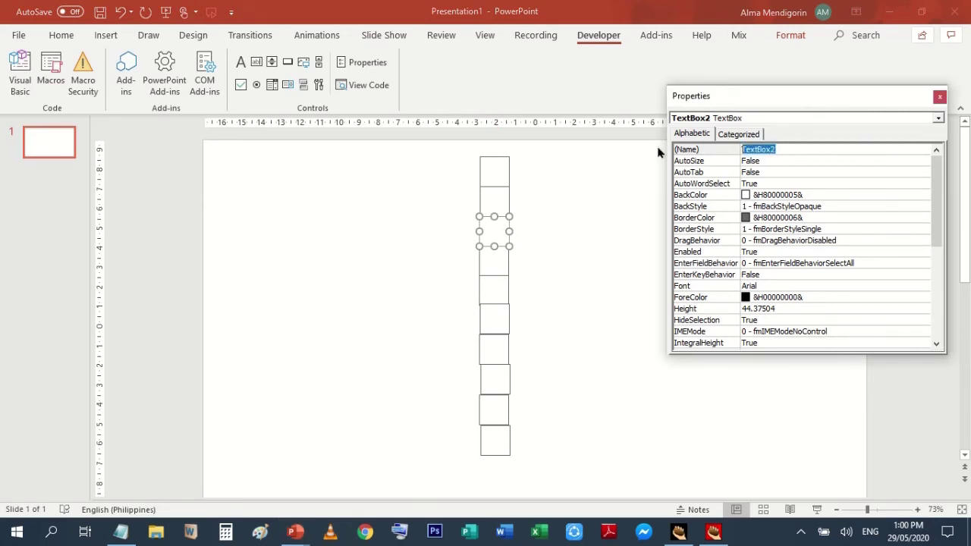
{"action": "type", "text": "txtANE_A"}
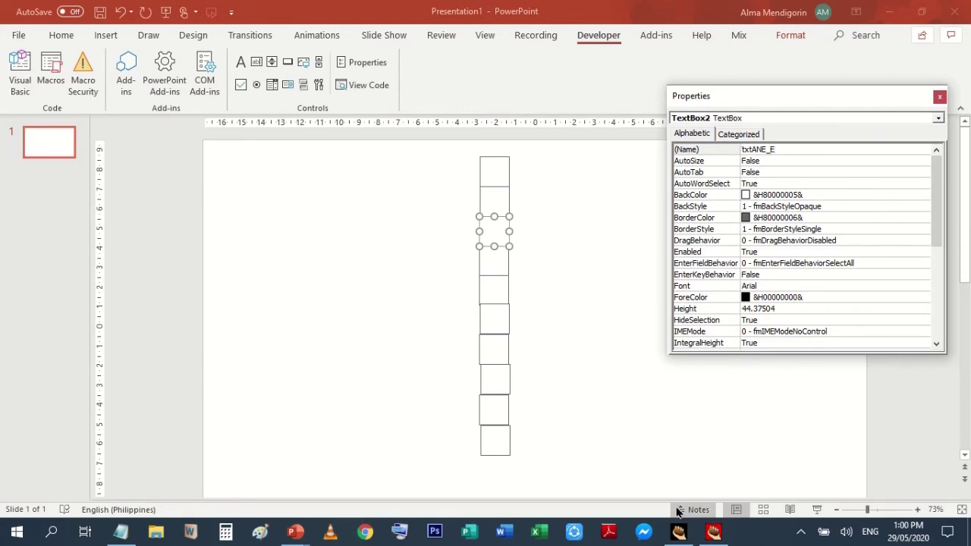
{"action": "left_click", "coordinate": [713, 531]}
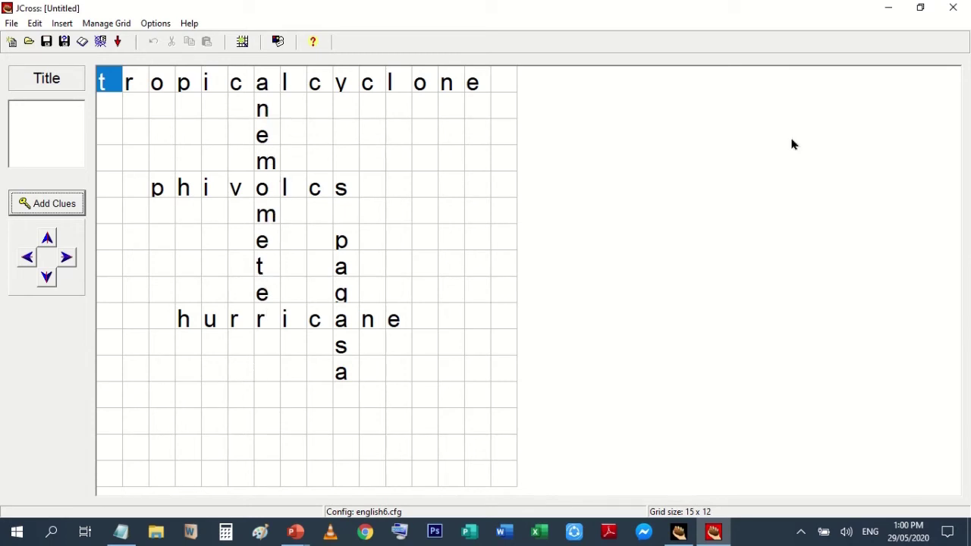
{"action": "left_click", "coordinate": [888, 7]}
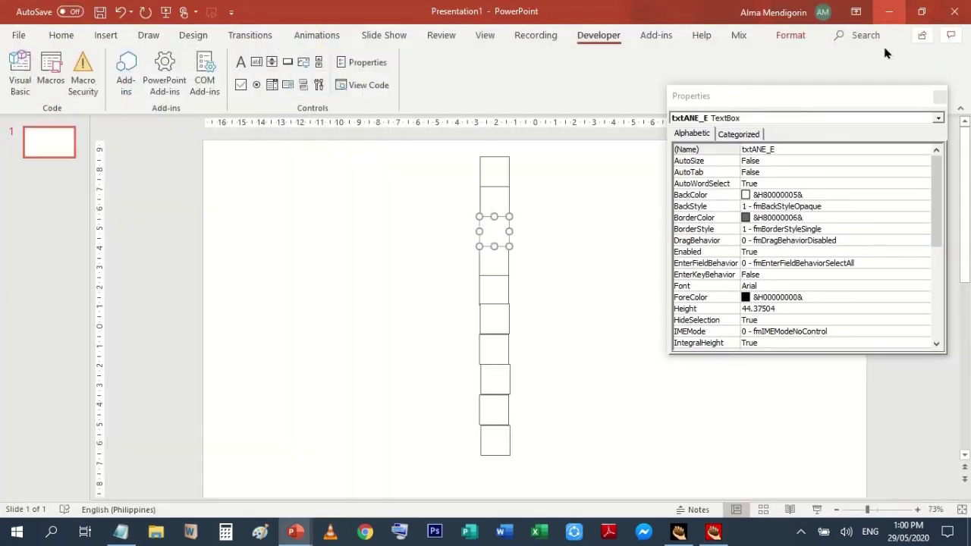
- Rename the fourth and fifth letter boxes, ending with the name txtANE_O
{"action": "left_click", "coordinate": [782, 148]}
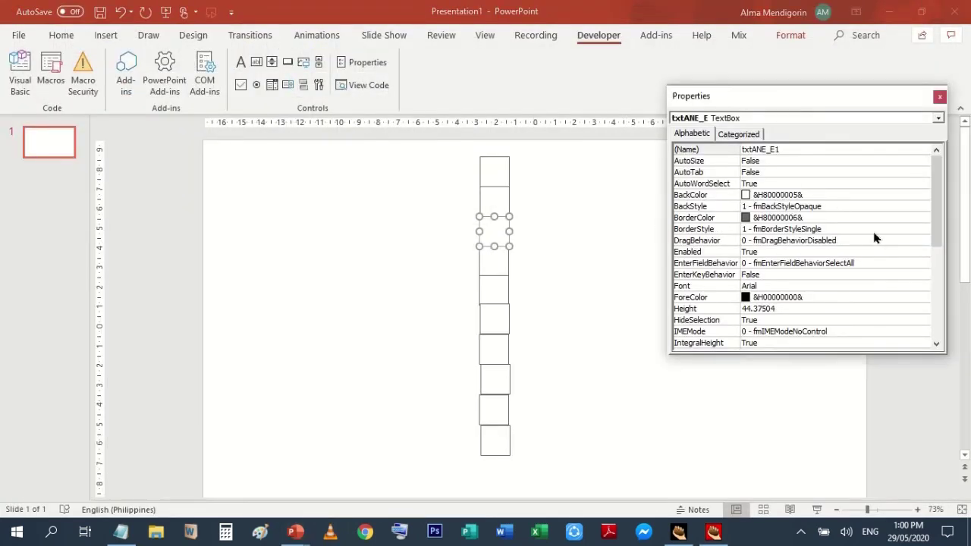
{"action": "type", "text": "1"}
{"action": "left_click", "coordinate": [494, 261]}
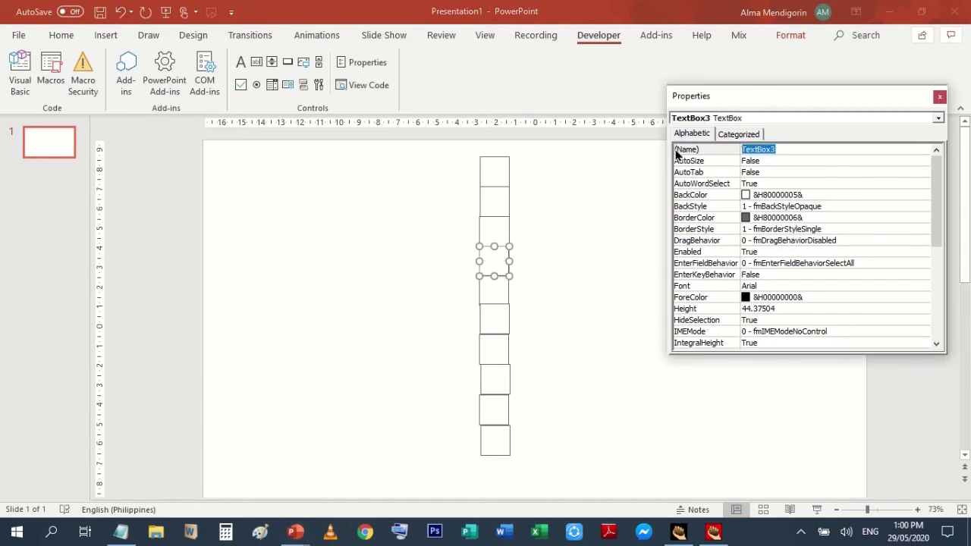
{"action": "type", "text": "txtANE_AM"}
{"action": "left_click", "coordinate": [493, 293]}
{"action": "left_click", "coordinate": [493, 292]}
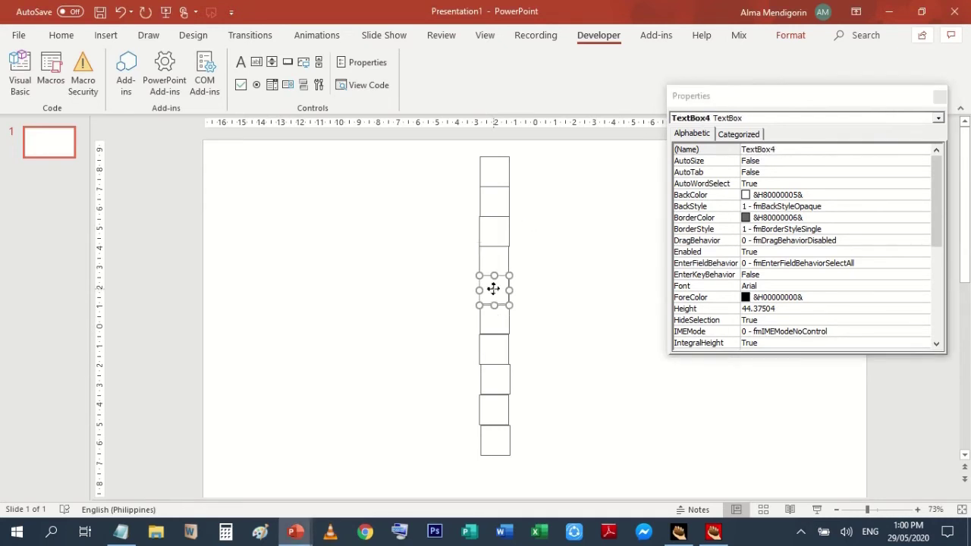
{"action": "left_click", "coordinate": [805, 148]}
{"action": "double_click", "coordinate": [805, 148]}
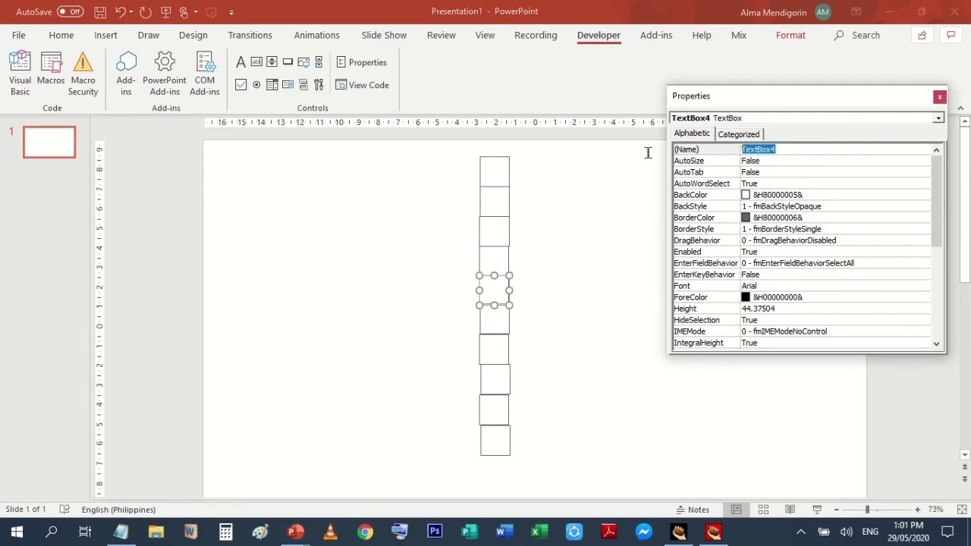
{"action": "type", "text": "txtANE_A"}
{"action": "left_click", "coordinate": [491, 274]}
{"action": "left_click", "coordinate": [494, 265]}
{"action": "left_click", "coordinate": [499, 288]}
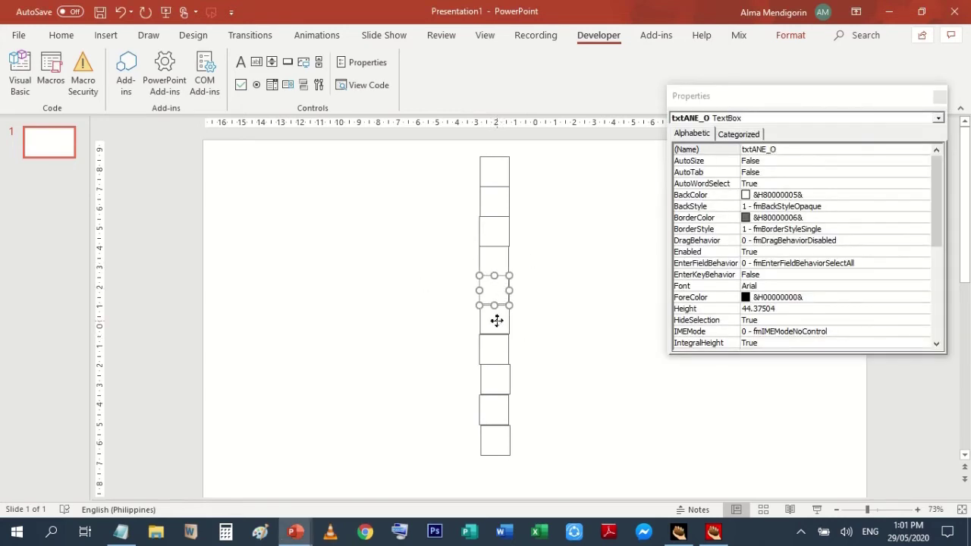
- Name the next box txtANE_M2 and the one below it txtANE_E2
{"action": "left_click", "coordinate": [497, 319]}
{"action": "double_click", "coordinate": [797, 149]}
{"action": "type", "text": "txtANE_AM2"}
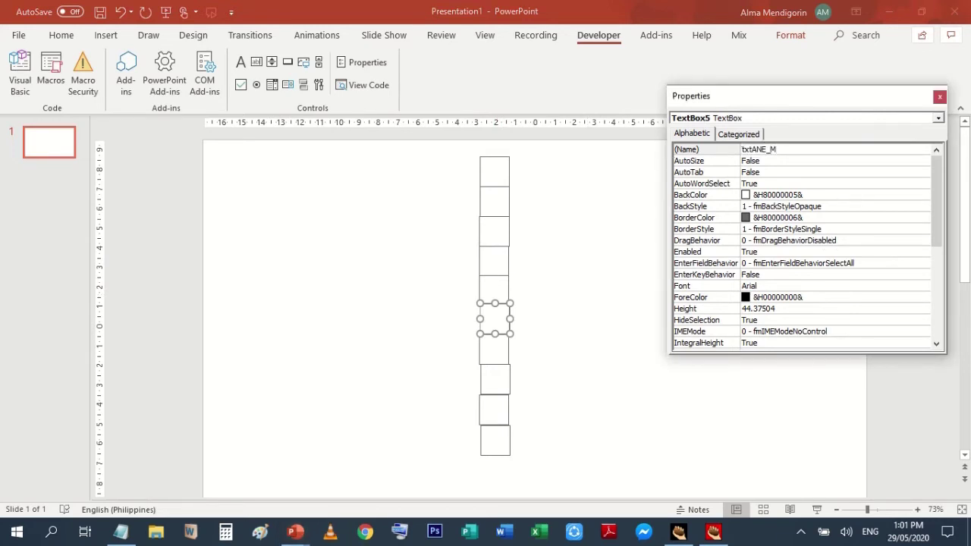
{"action": "left_click", "coordinate": [497, 353]}
{"action": "left_click", "coordinate": [784, 149]}
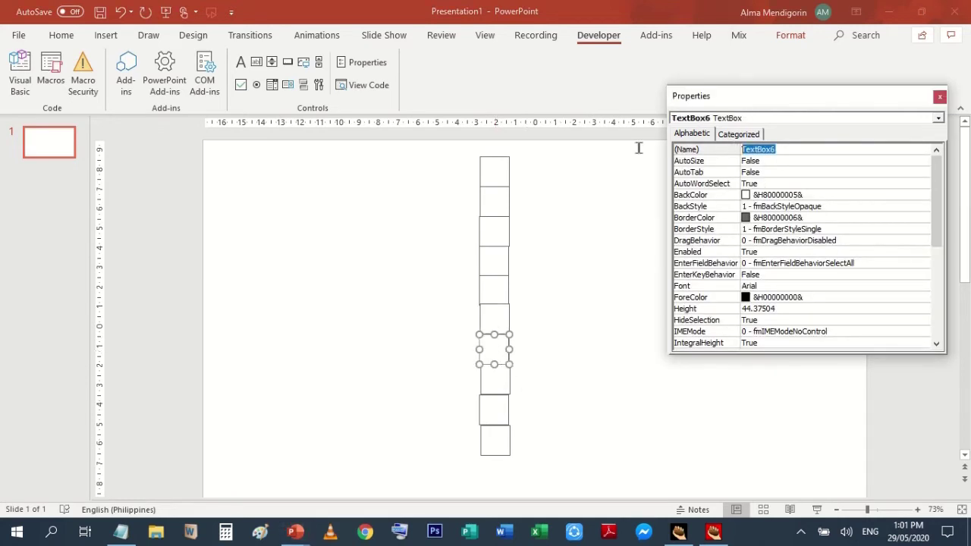
{"action": "type", "text": "txtANE_A"}
{"action": "key", "text": "BackSpace"}
{"action": "type", "text": "E"}
{"action": "type", "text": "2"}
- Name the following boxes txtANE_T and txtANE_E3, accidentally opening the bottom box's code
{"action": "left_click", "coordinate": [500, 381]}
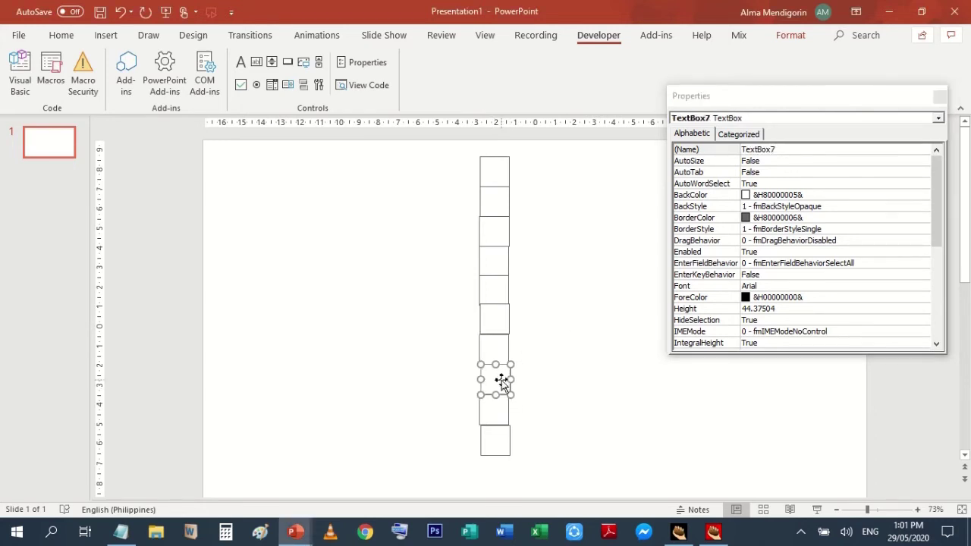
{"action": "double_click", "coordinate": [804, 149]}
{"action": "type", "text": "txtANE_A"}
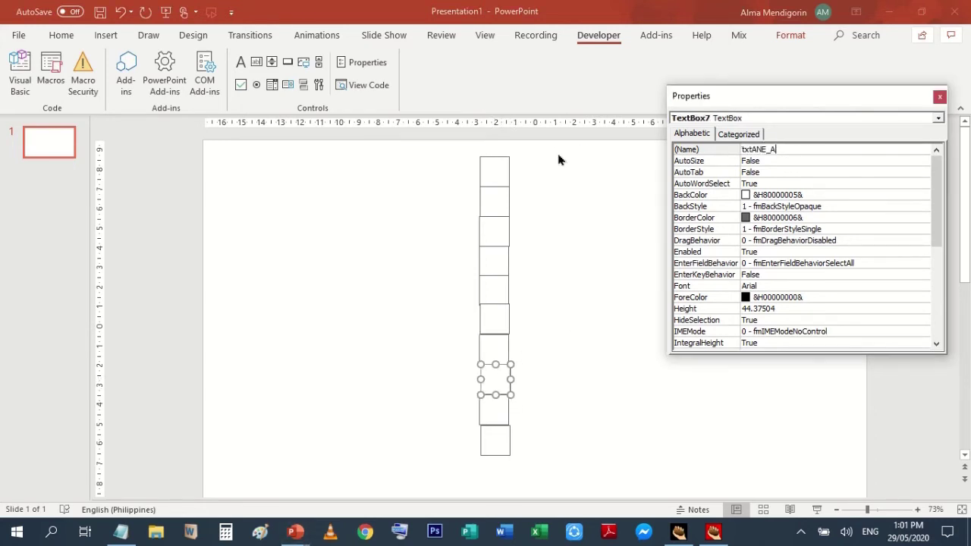
{"action": "type", "text": "T"}
{"action": "left_click", "coordinate": [500, 381]}
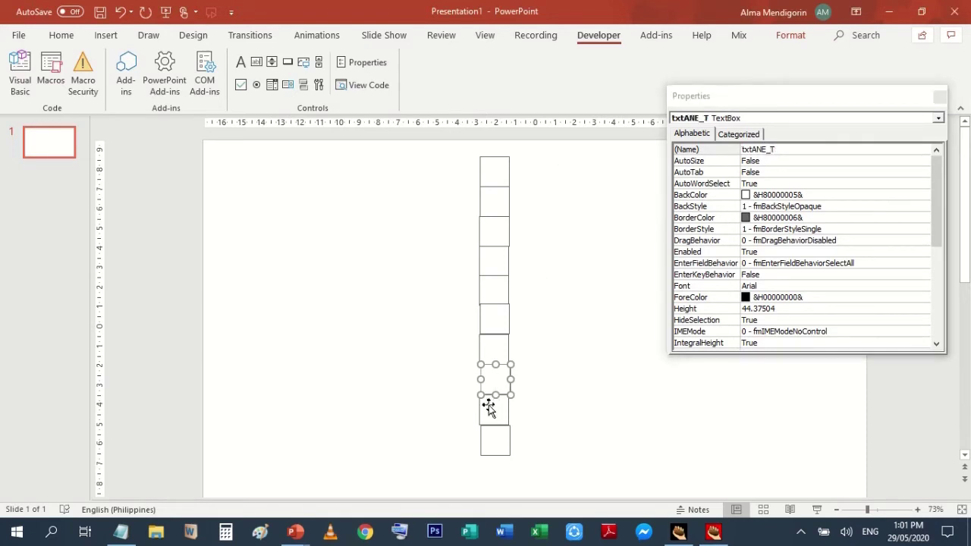
{"action": "left_click", "coordinate": [489, 412]}
{"action": "double_click", "coordinate": [767, 151]}
{"action": "type", "text": "txtANE_AE3"}
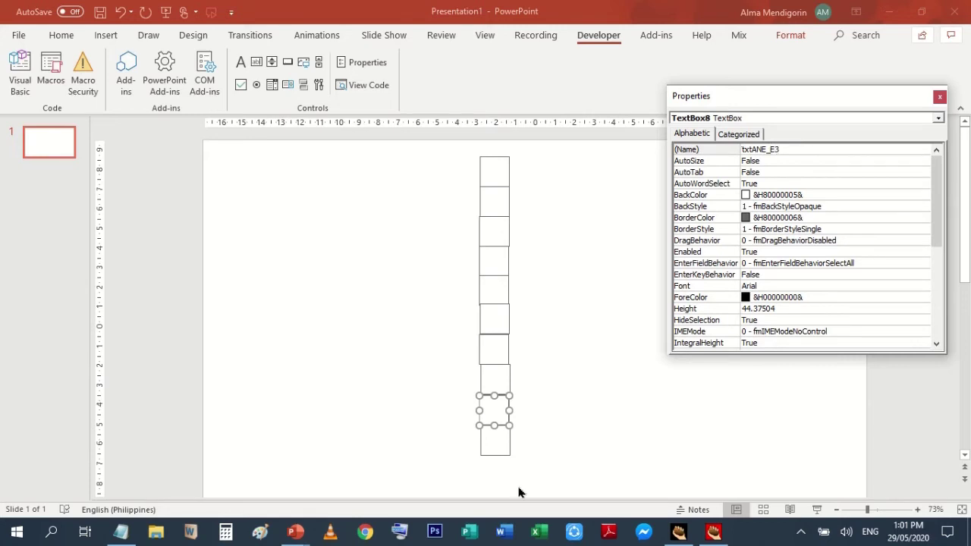
{"action": "double_click", "coordinate": [497, 449]}
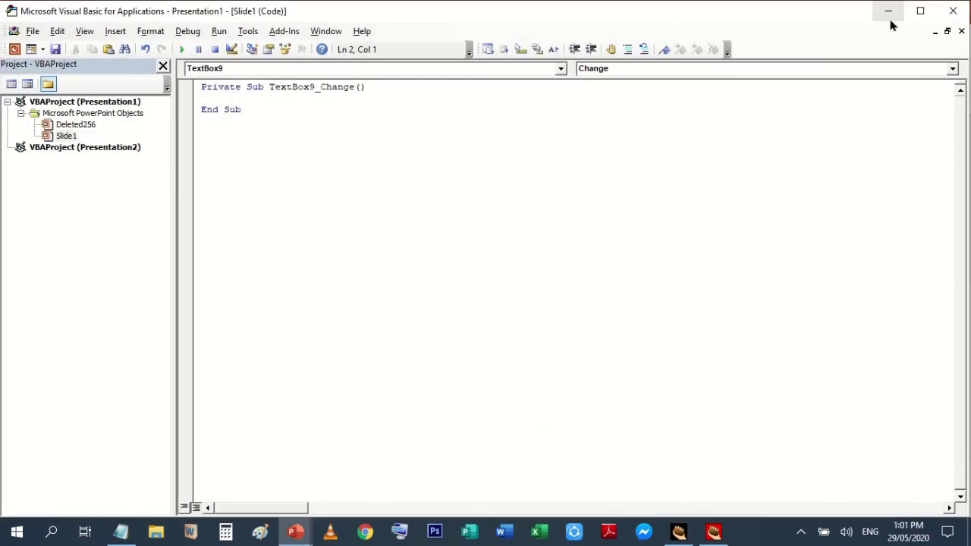
- Minimize the VBA editor and rename the bottom box from TextBox9 to txtANE_R
{"action": "left_click", "coordinate": [888, 15]}
{"action": "left_click", "coordinate": [786, 148]}
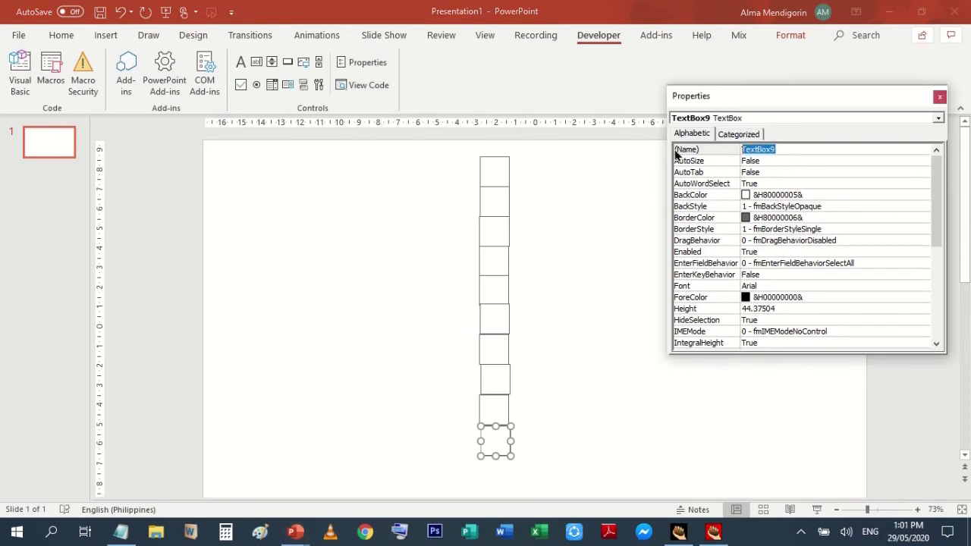
{"action": "type", "text": "txtANE_A"}
{"action": "type", "text": "R"}
{"action": "key", "text": "Return"}
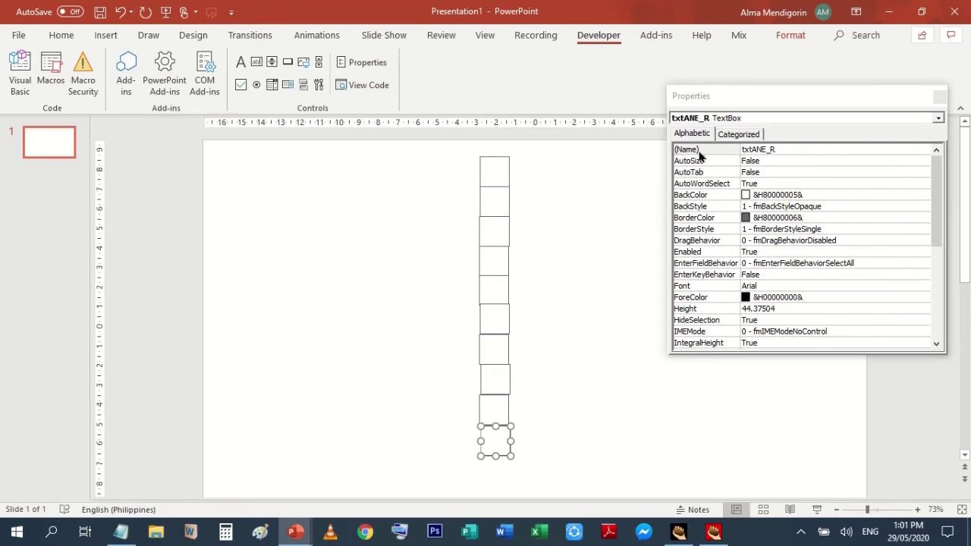
{"action": "left_click", "coordinate": [692, 151]}
{"action": "left_click_drag", "start_coordinate": [771, 101], "coordinate": [665, 144]}
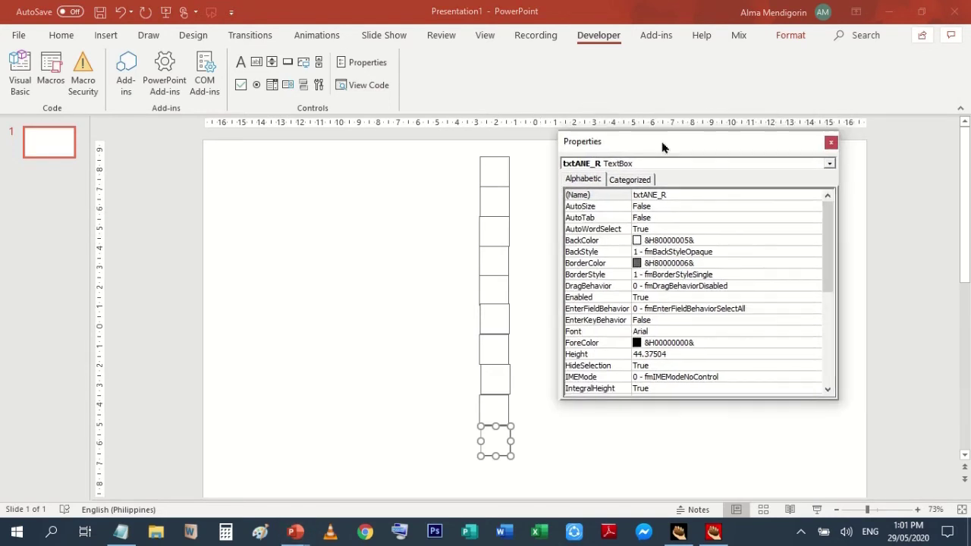
- Select each of the ten letter boxes in turn to confirm its new name in Properties
{"action": "left_click", "coordinate": [495, 172]}
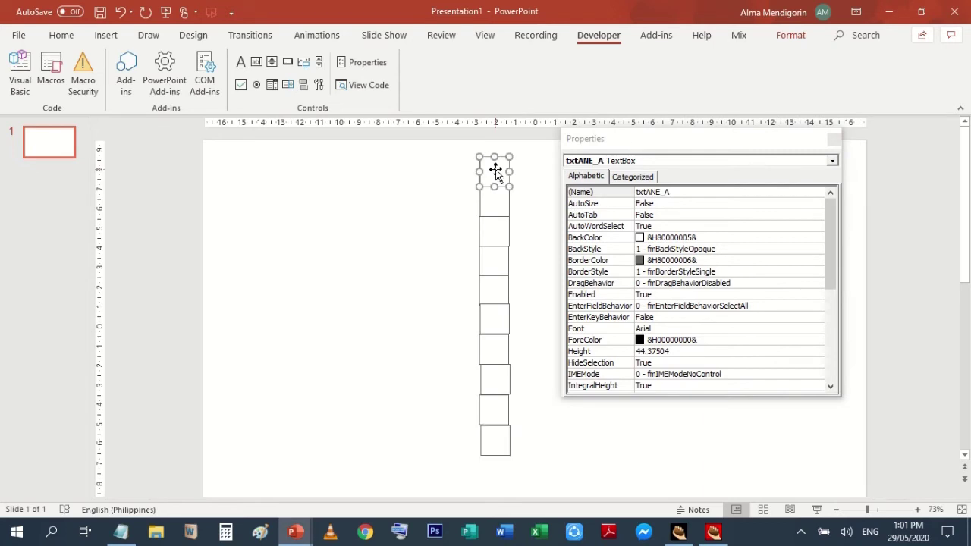
{"action": "left_click", "coordinate": [494, 201]}
{"action": "left_click", "coordinate": [492, 230]}
{"action": "left_click", "coordinate": [495, 258]}
{"action": "left_click", "coordinate": [494, 294]}
{"action": "left_click", "coordinate": [494, 322]}
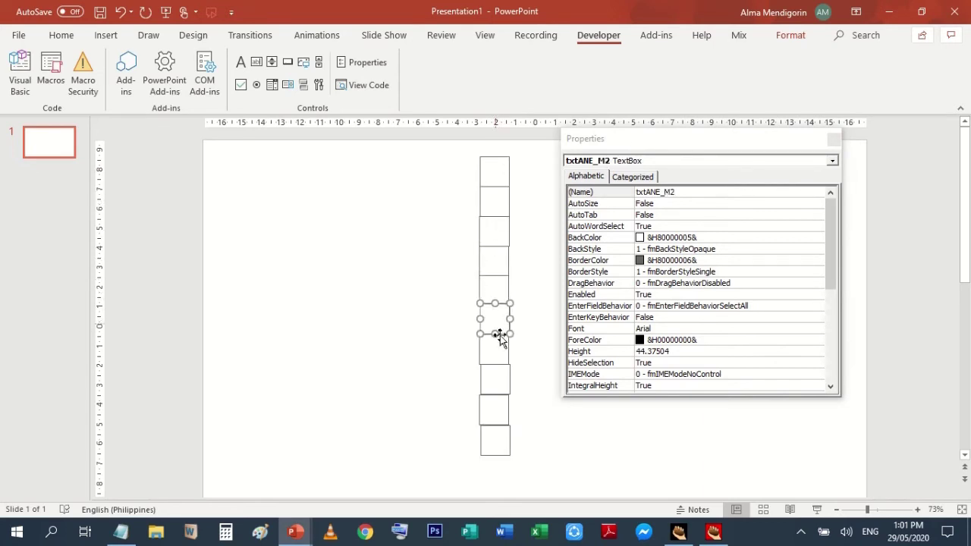
{"action": "left_click", "coordinate": [498, 353]}
{"action": "left_click", "coordinate": [500, 384]}
{"action": "left_click", "coordinate": [501, 414]}
{"action": "left_click", "coordinate": [496, 443]}
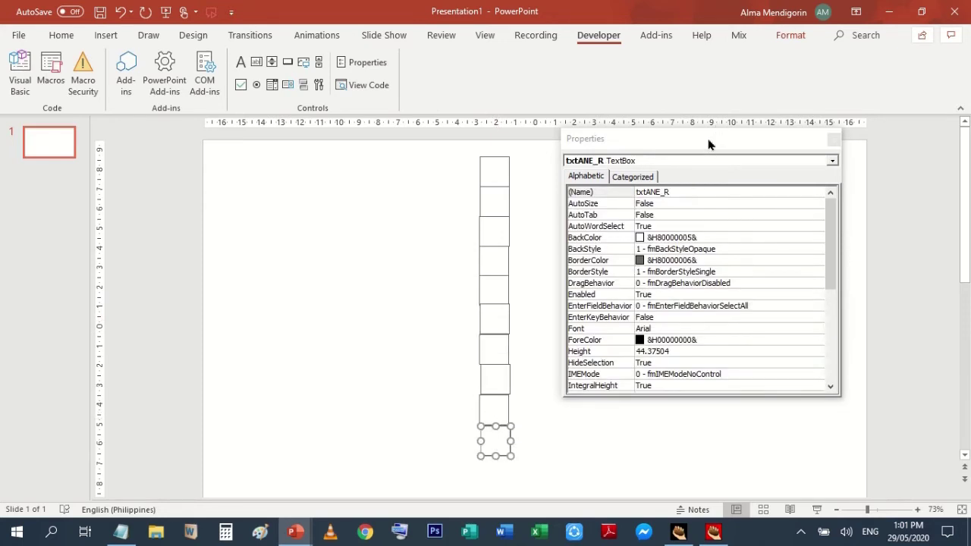
- Move the Properties window aside and pick the ActiveX Command Button control
{"action": "left_click_drag", "start_coordinate": [708, 143], "coordinate": [791, 158]}
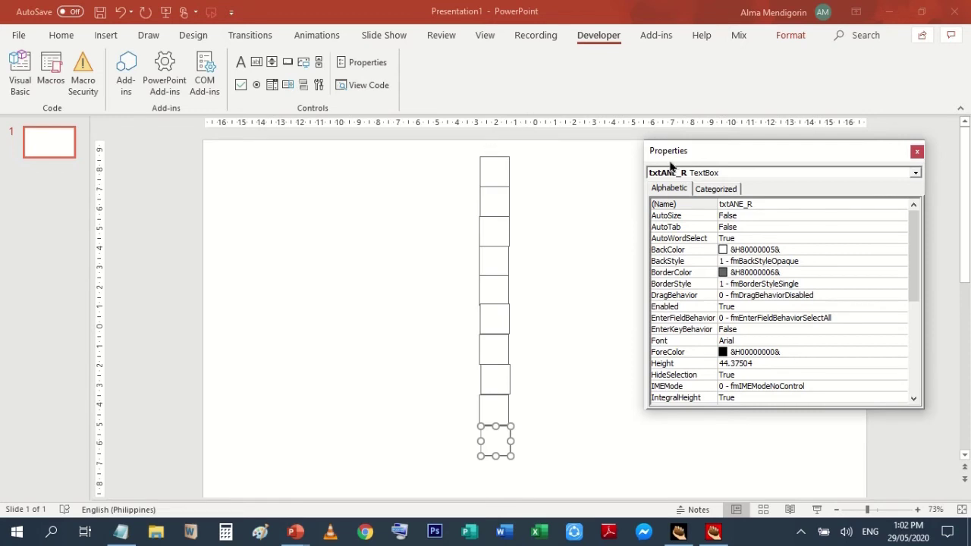
{"action": "left_click_drag", "start_coordinate": [771, 156], "coordinate": [796, 150]}
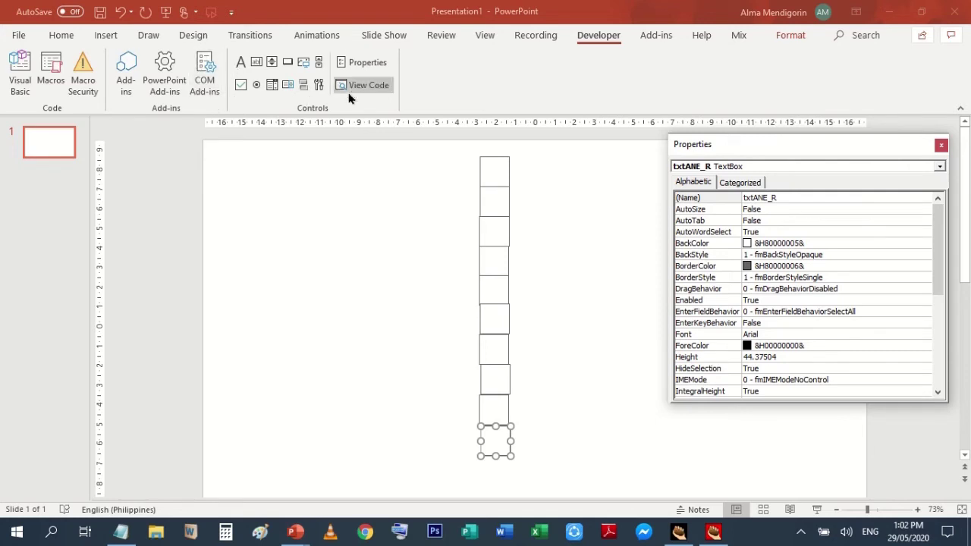
{"action": "left_click", "coordinate": [289, 68]}
- Draw a command button right of the letter column and name it cmdCheck
{"action": "left_click_drag", "start_coordinate": [554, 421], "coordinate": [642, 451]}
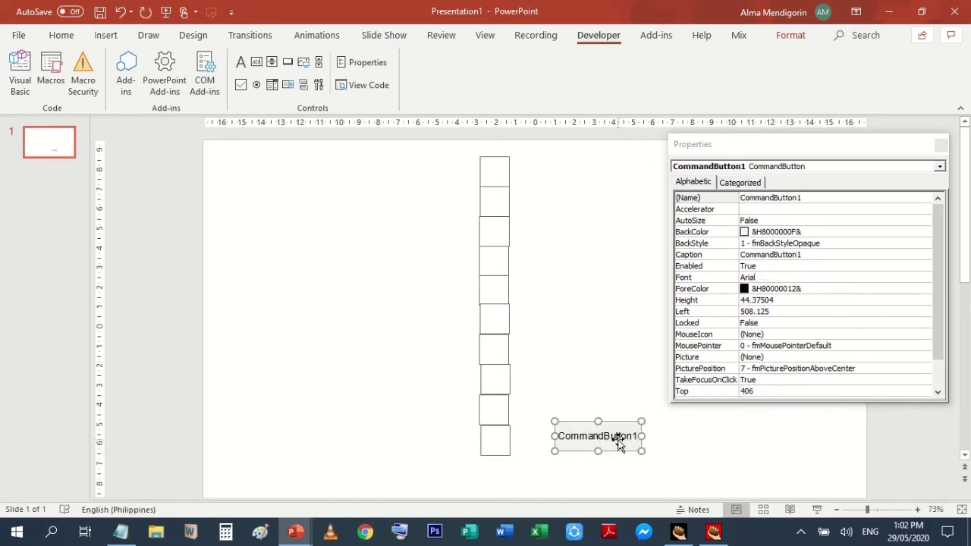
{"action": "left_click", "coordinate": [810, 198]}
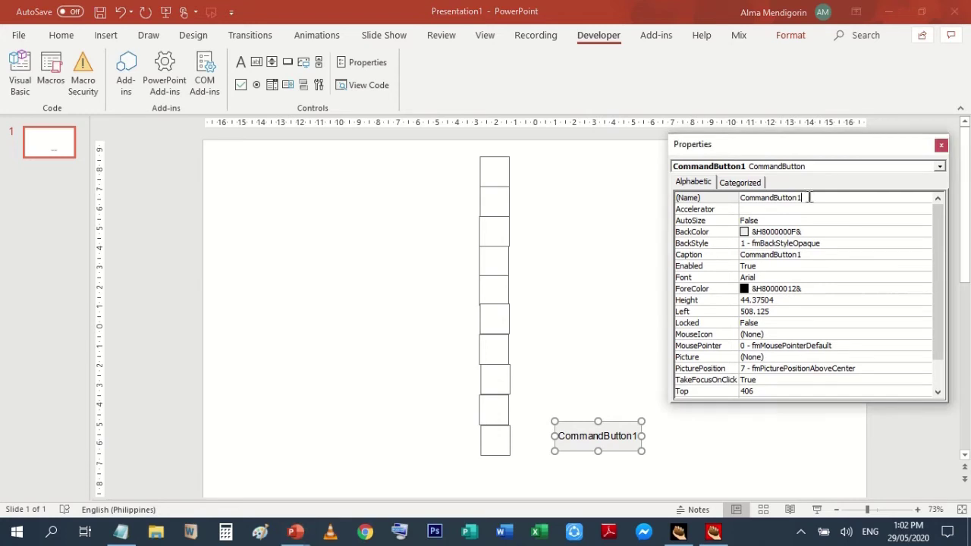
{"action": "double_click", "coordinate": [810, 198]}
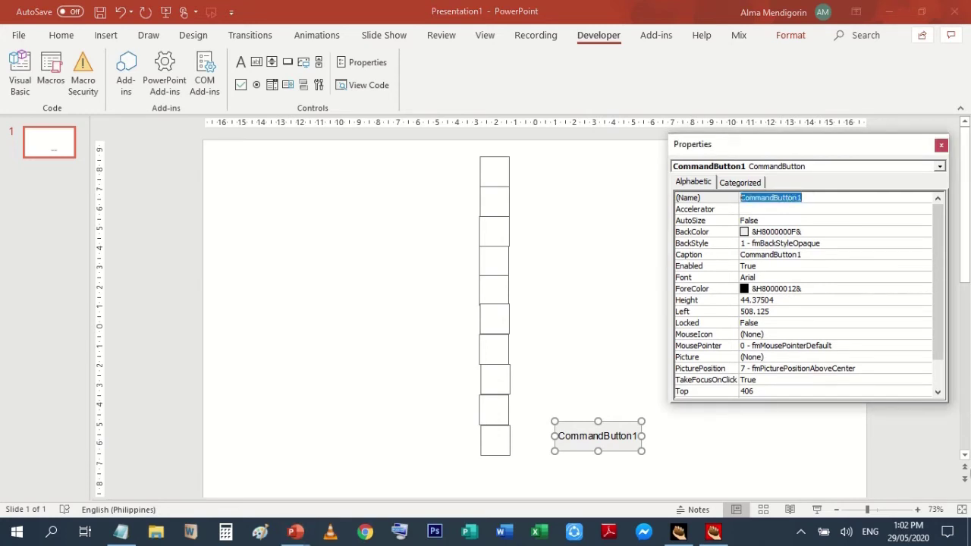
{"action": "type", "text": "Check"}
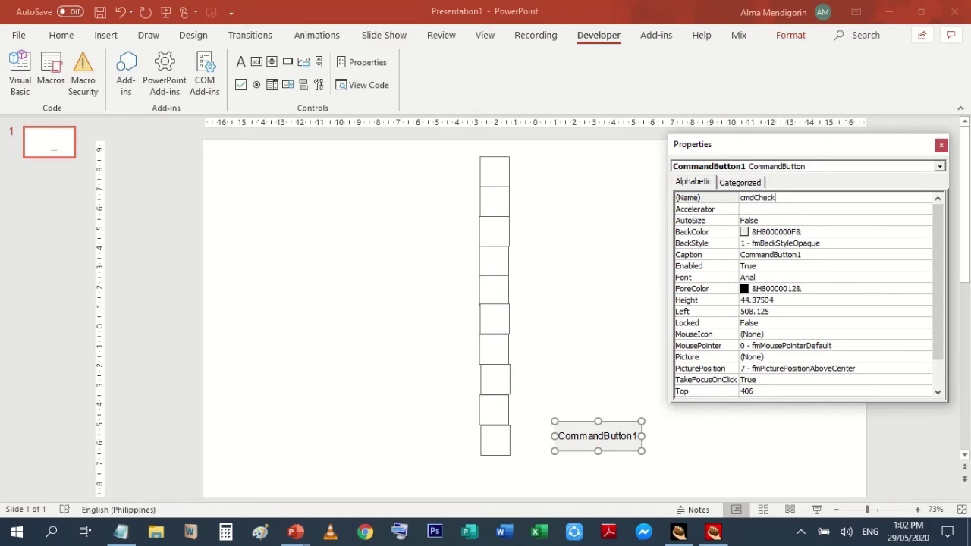
{"action": "left_click", "coordinate": [698, 256]}
- Replace the button's default caption with CHECK
{"action": "double_click", "coordinate": [829, 254]}
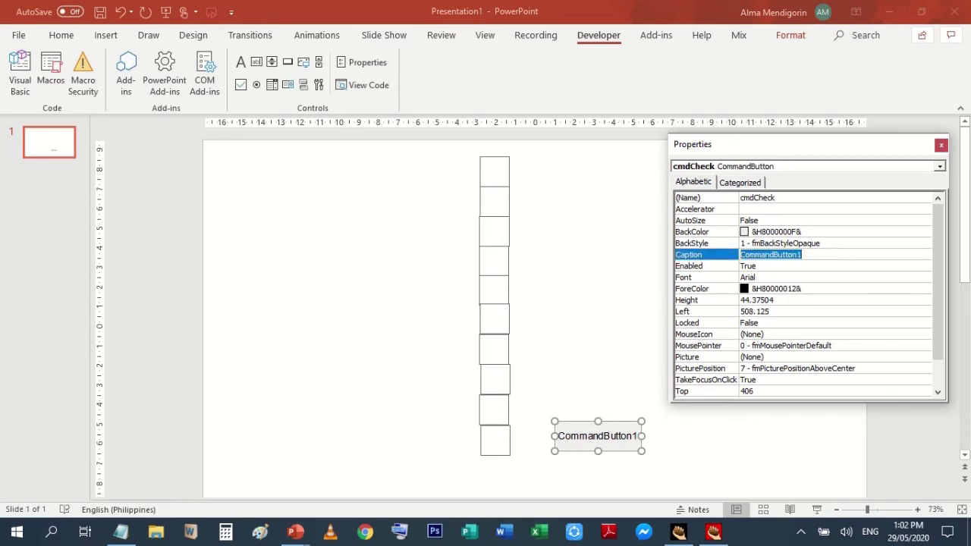
{"action": "type", "text": "CHECK"}
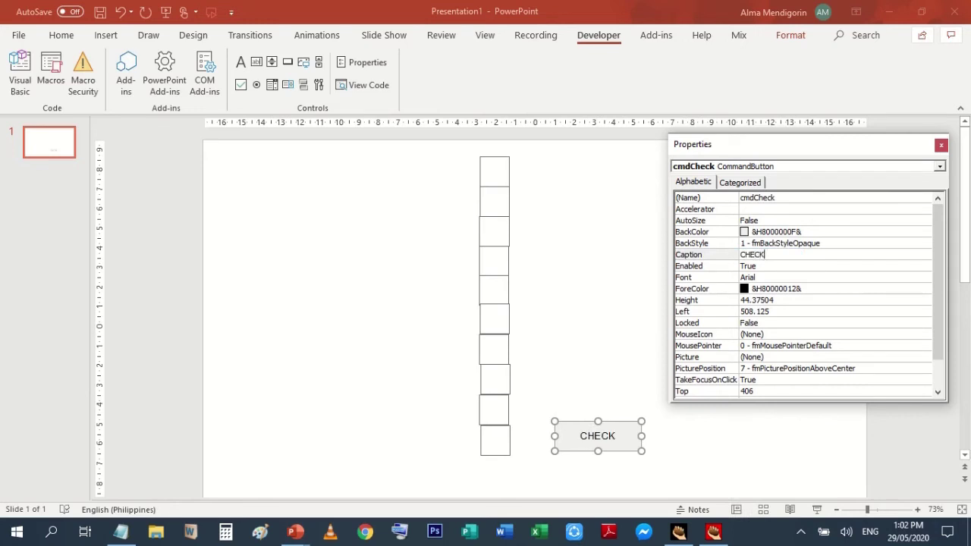
{"action": "left_click", "coordinate": [593, 430]}
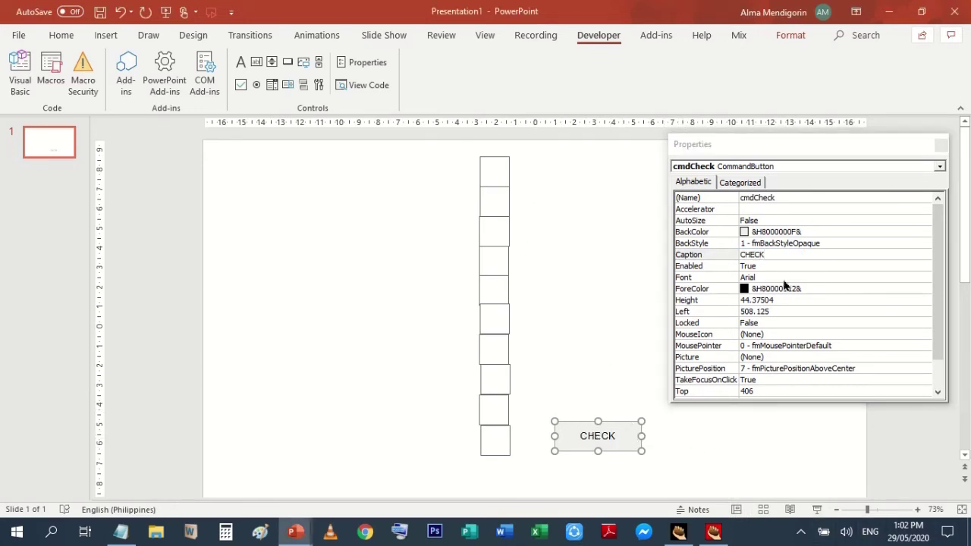
{"action": "left_click", "coordinate": [913, 277]}
- Set the CHECK button's font to bold effortless at size 22
{"action": "left_click", "coordinate": [925, 279]}
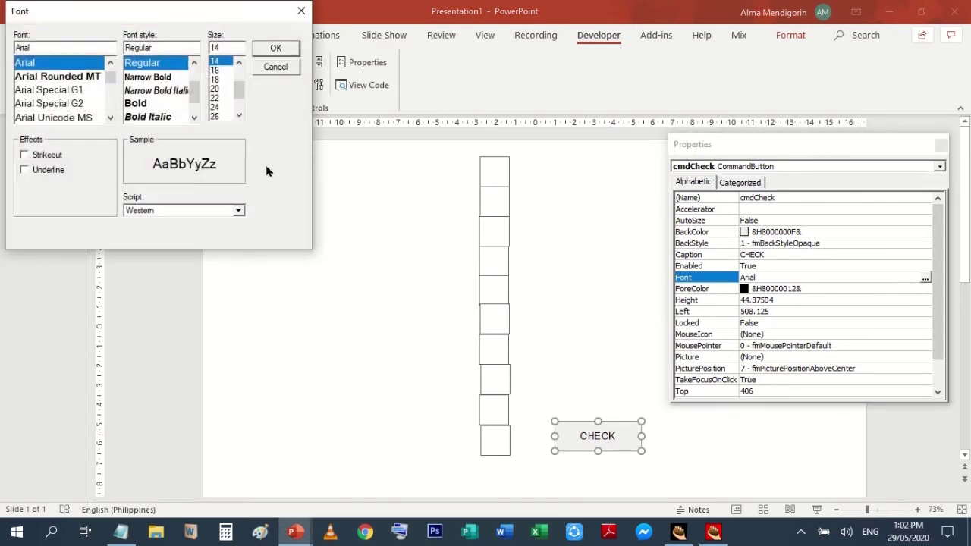
{"action": "left_click", "coordinate": [135, 103]}
{"action": "left_click_drag", "start_coordinate": [110, 77], "coordinate": [110, 87]}
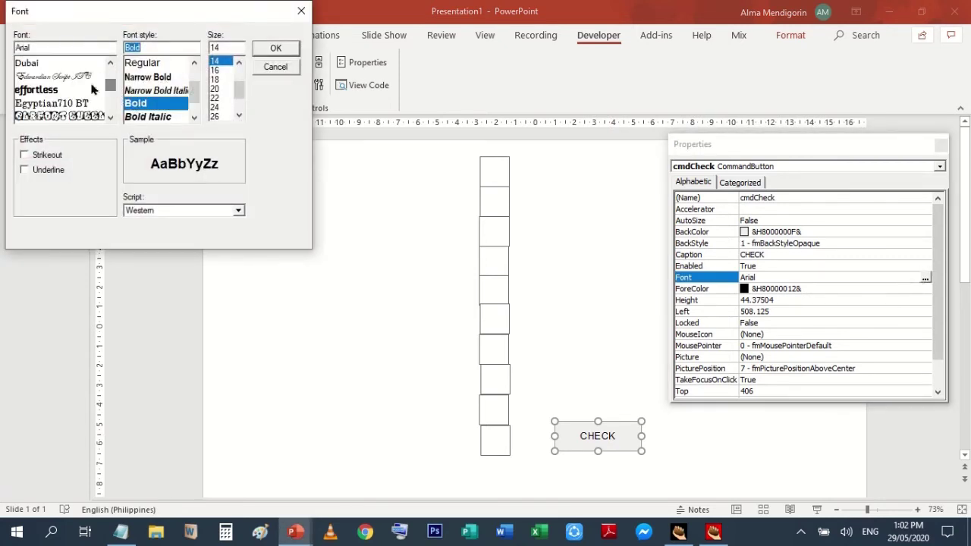
{"action": "left_click", "coordinate": [91, 90]}
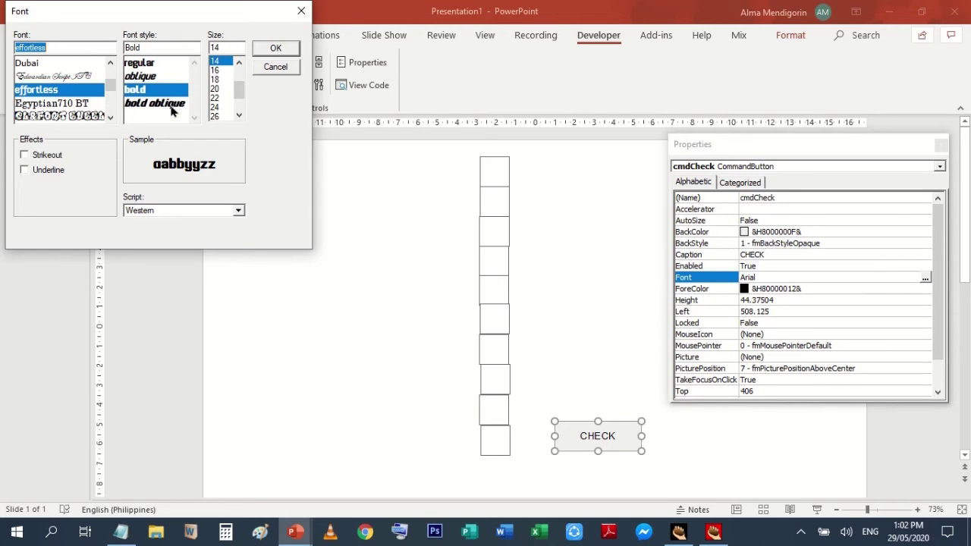
{"action": "left_click", "coordinate": [214, 100]}
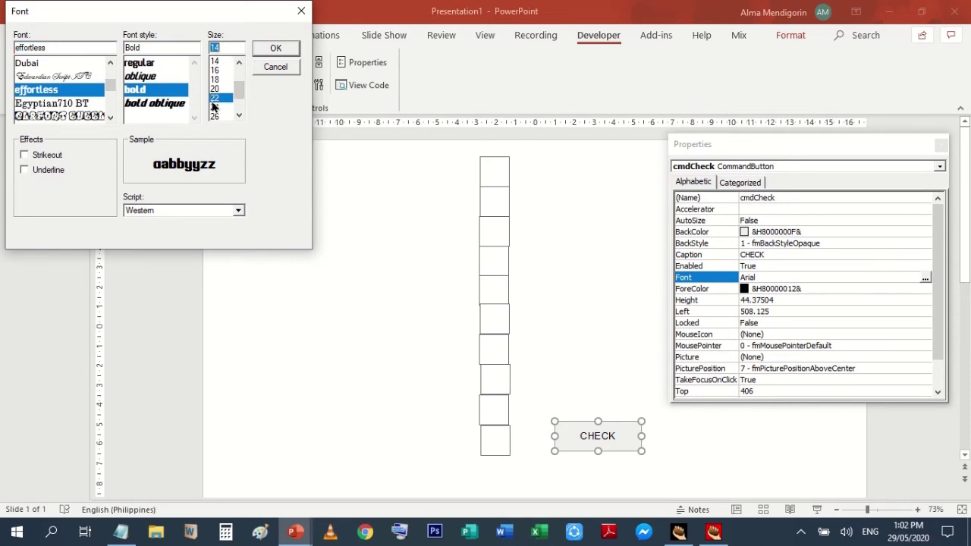
{"action": "left_click", "coordinate": [276, 48]}
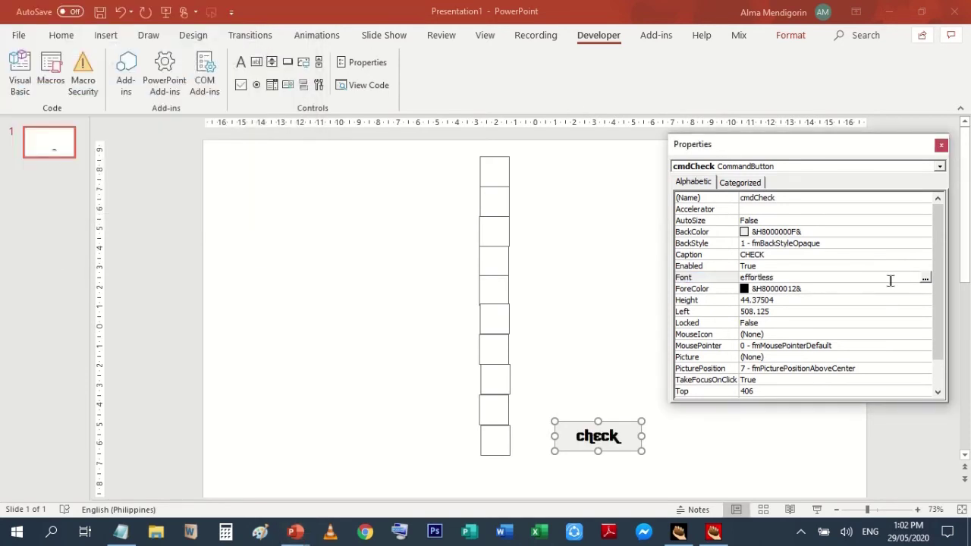
- Set the button's BackColor to orange from the palette and nudge the Properties window aside
{"action": "left_click", "coordinate": [924, 233]}
{"action": "left_click", "coordinate": [926, 231]}
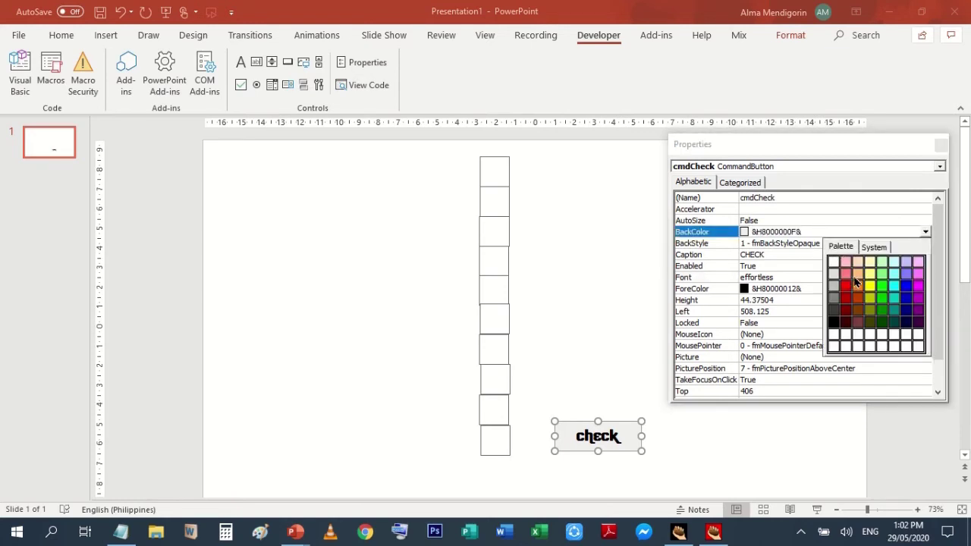
{"action": "left_click", "coordinate": [857, 284]}
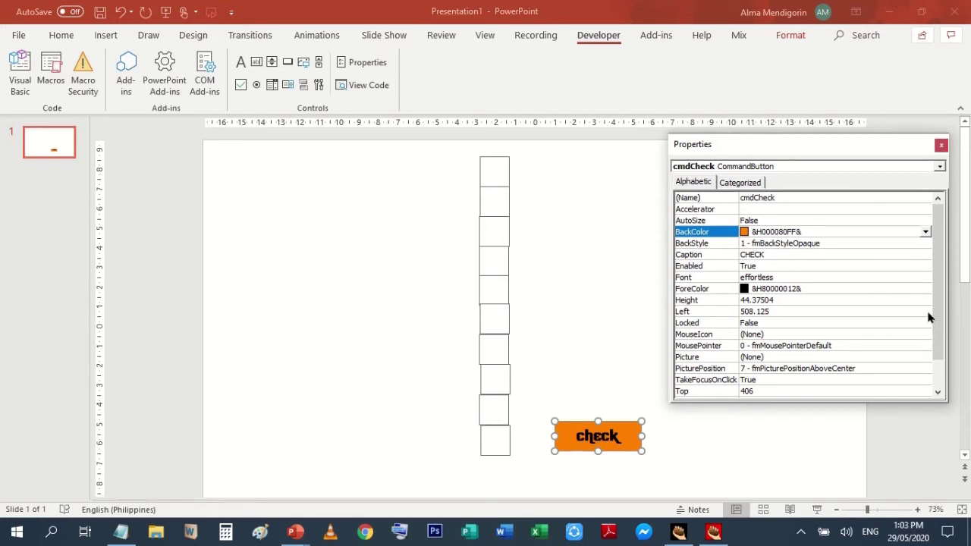
{"action": "mouse_move", "coordinate": [823, 151]}
{"action": "left_mouse_down"}
{"action": "mouse_move", "coordinate": [807, 155]}
{"action": "mouse_move", "coordinate": [817, 157]}
{"action": "left_mouse_up"}
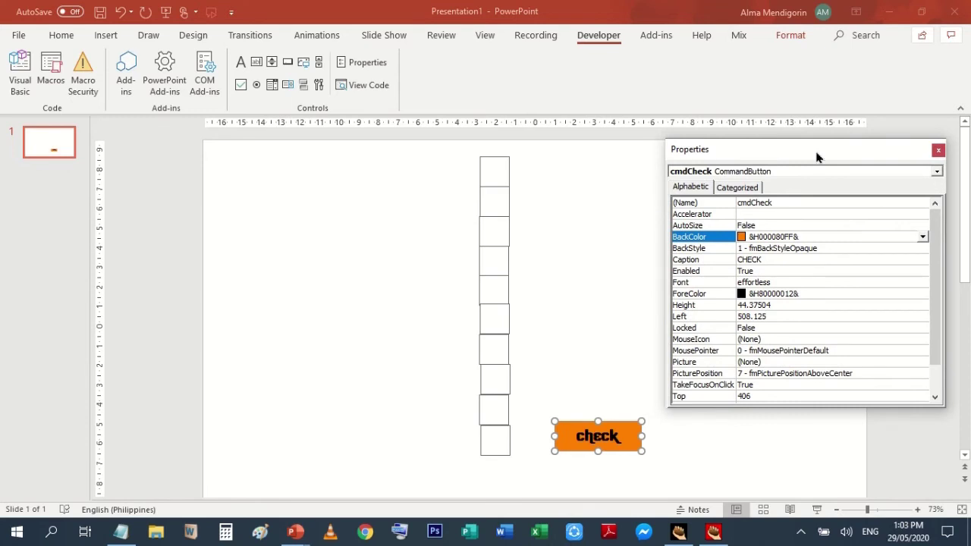
{"action": "left_click", "coordinate": [587, 304]}
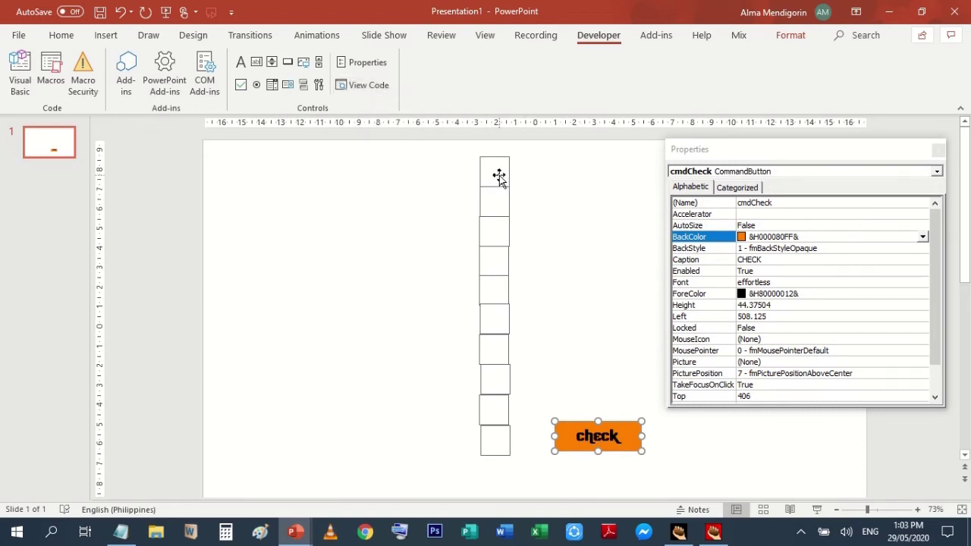
- Open View Code and delete all of the slide's existing code
{"action": "left_click", "coordinate": [361, 85]}
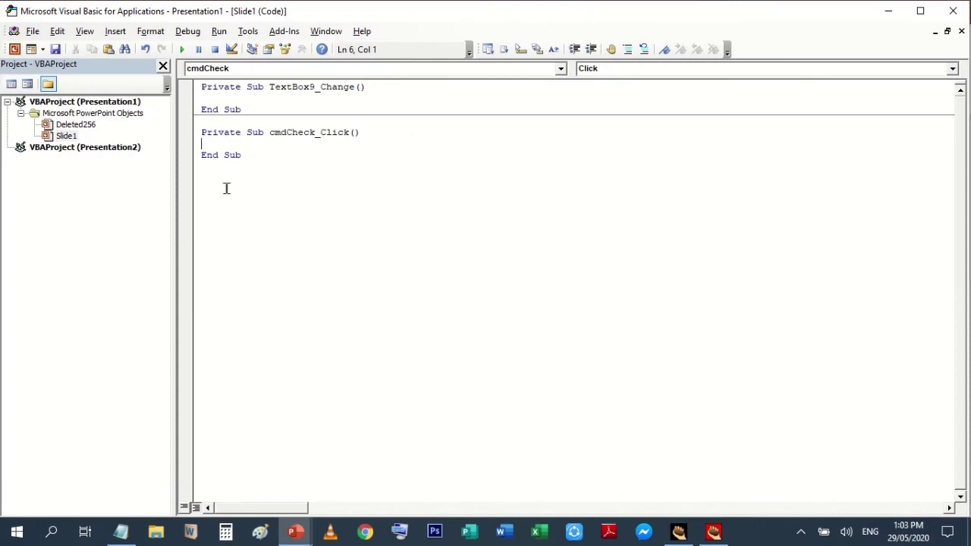
{"action": "left_click_drag", "start_coordinate": [226, 188], "coordinate": [399, 67]}
{"action": "key", "text": "Delete"}
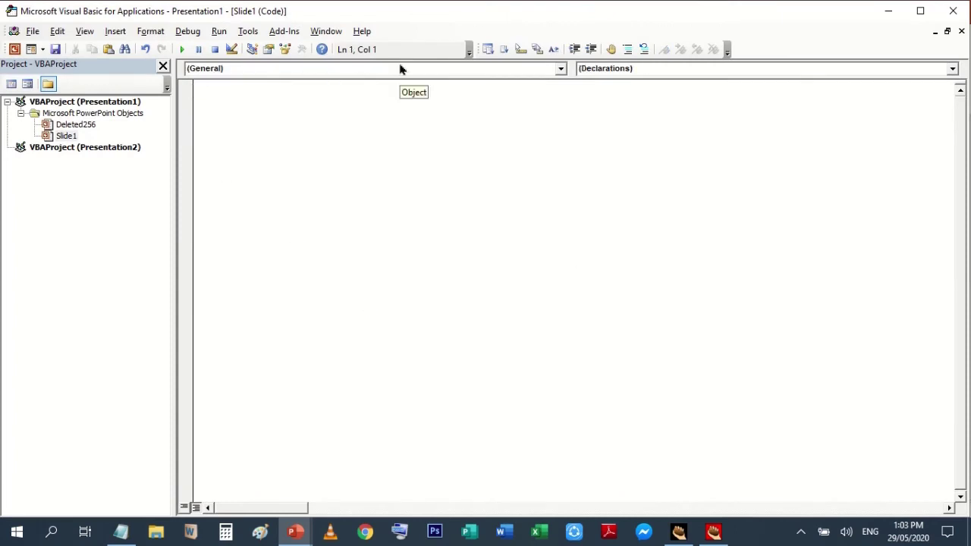
- Double-click the CHECK button on the slide to generate a fresh cmdCheck_Click procedure
{"action": "left_click", "coordinate": [14, 49]}
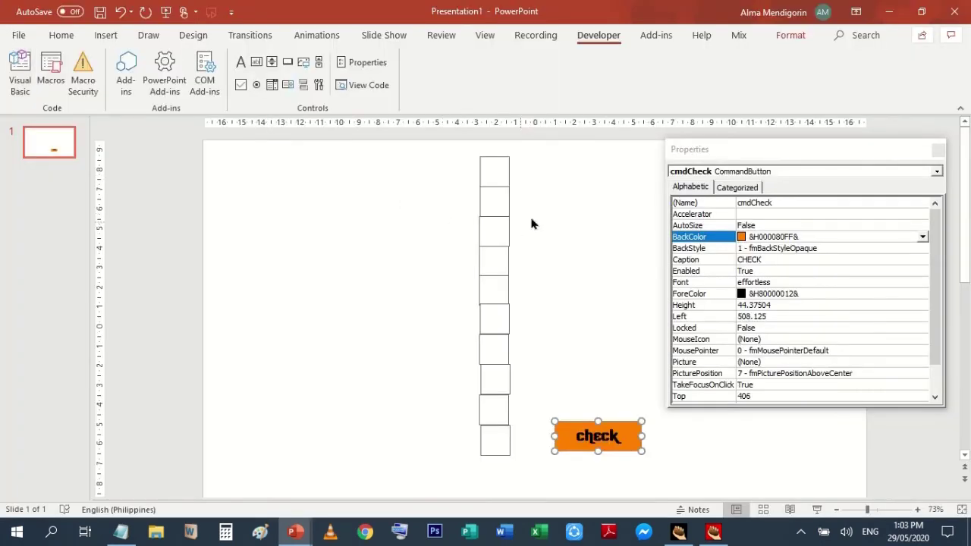
{"action": "left_click", "coordinate": [368, 84]}
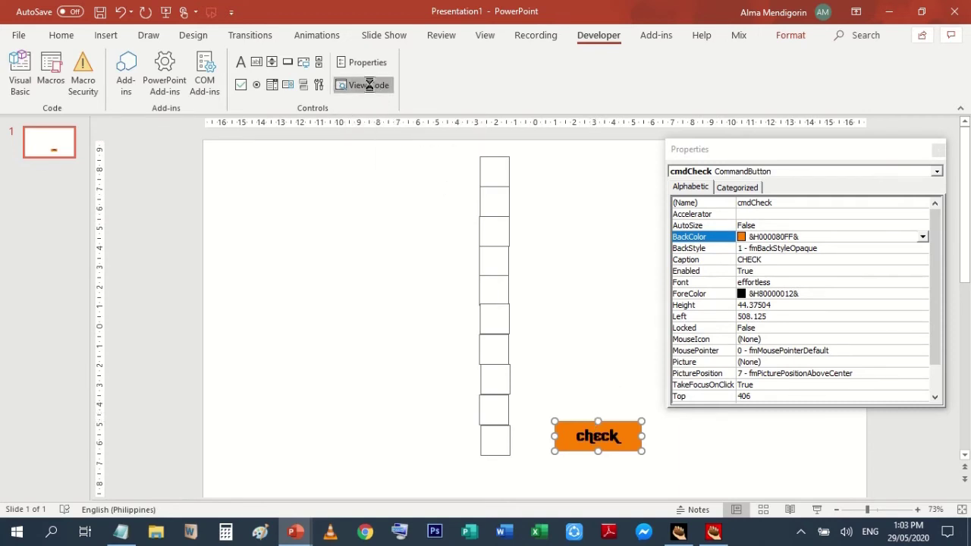
{"action": "left_click", "coordinate": [14, 48]}
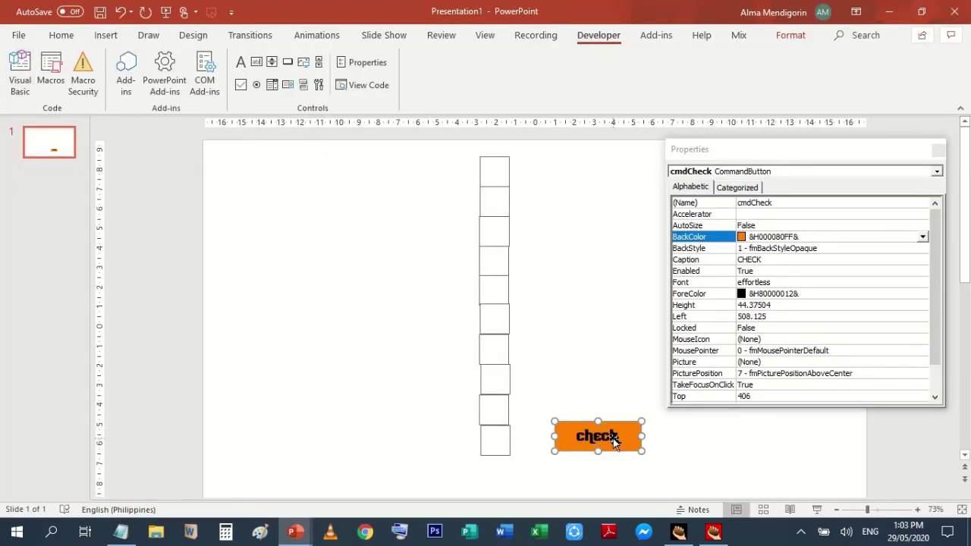
{"action": "double_click", "coordinate": [614, 442]}
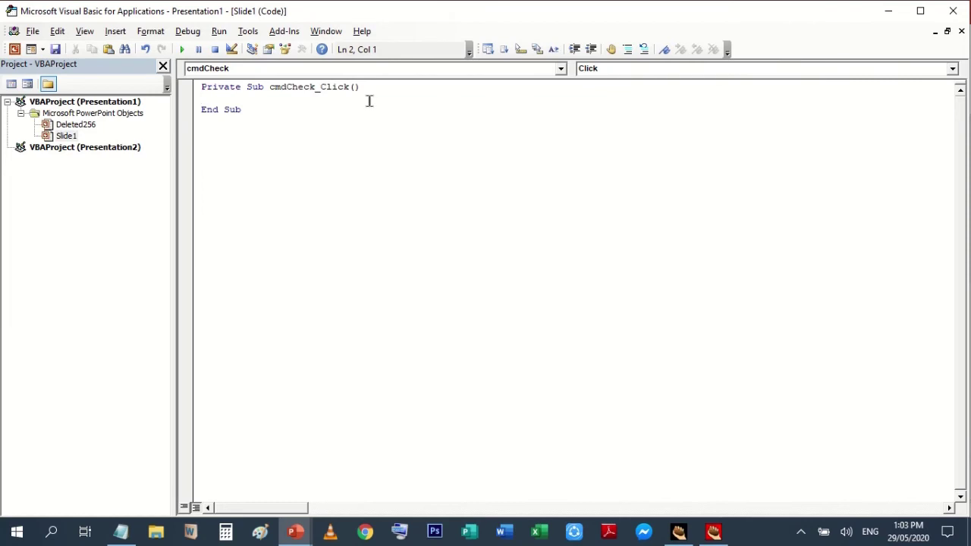
- Highlight the Click event and the cmdCheck_Click() name in the procedure header
{"action": "left_click", "coordinate": [349, 88]}
{"action": "double_click", "coordinate": [334, 86]}
{"action": "left_click", "coordinate": [363, 94]}
{"action": "left_click_drag", "start_coordinate": [363, 87], "coordinate": [268, 88]}
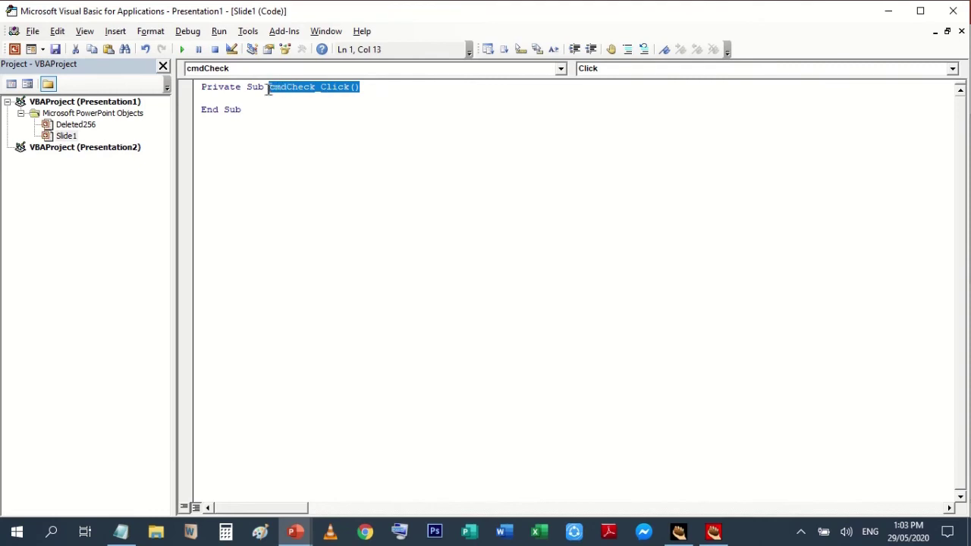
{"action": "left_click", "coordinate": [350, 162]}
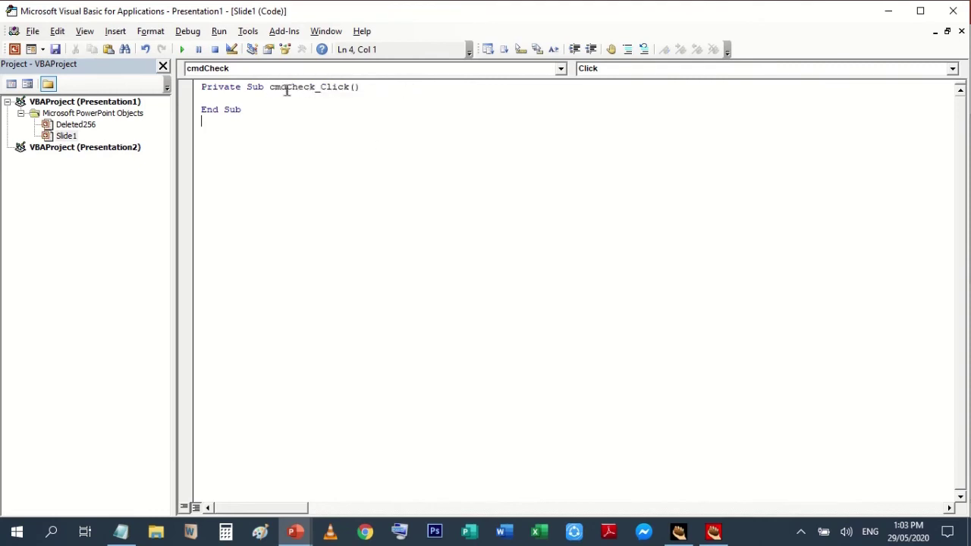
- Append the comment 'CMDCHECK - CONTROL CLICK - EVENT to the header line
{"action": "left_click", "coordinate": [416, 89]}
{"action": "type", "text": "' CMDC"}
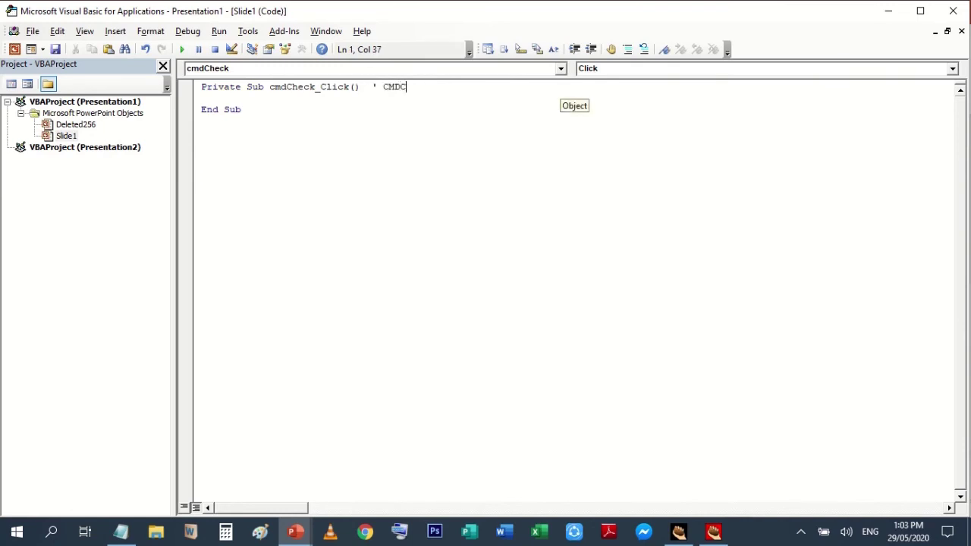
{"action": "type", "text": "HEC"}
{"action": "left_click", "coordinate": [382, 87]}
{"action": "key", "text": "BackSpace"}
{"action": "key", "text": "BackSpace"}
{"action": "type", "text": "'"}
{"action": "type", "text": " - CONTROL          CL"}
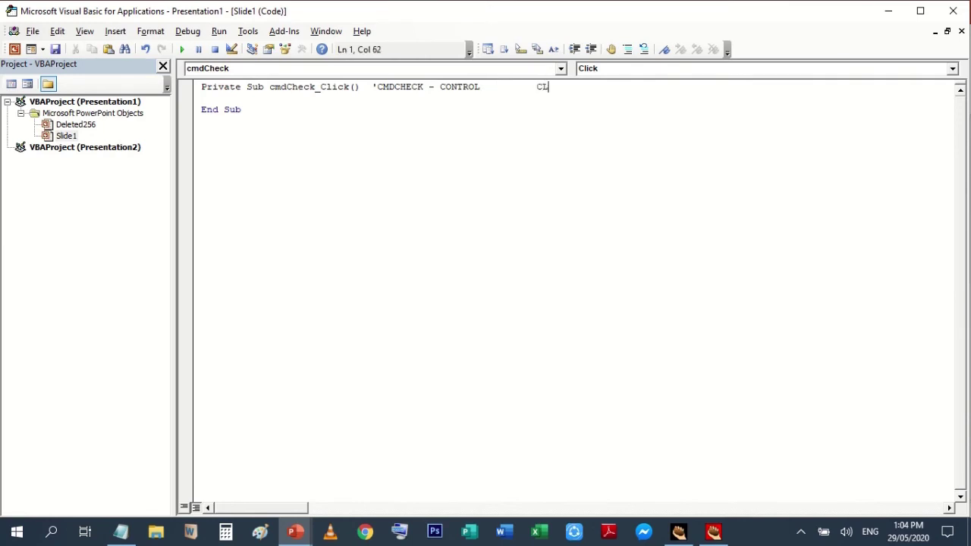
{"action": "type", "text": "         EVE"}
{"action": "left_click", "coordinate": [316, 119]}
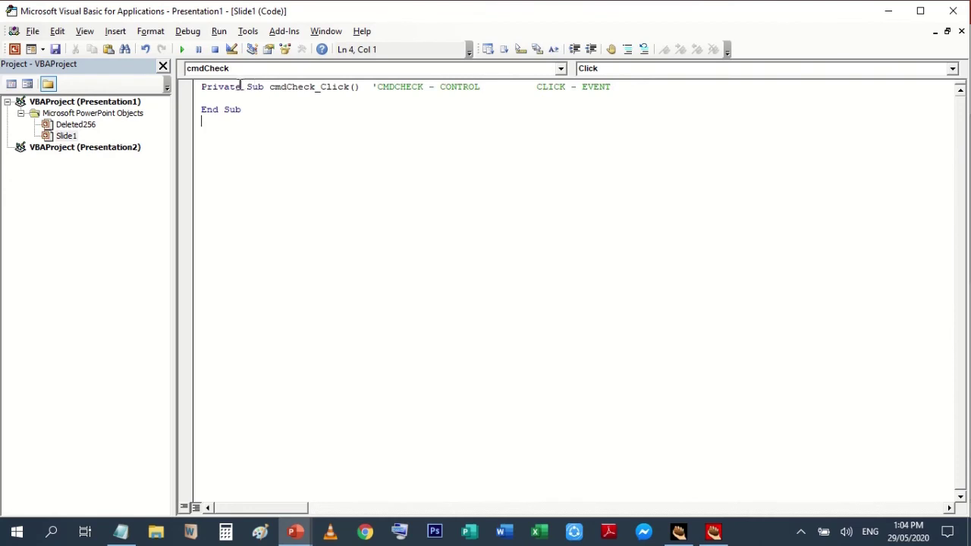
- Point out the cmdCheck control part and the Click event part of the procedure name
{"action": "left_click", "coordinate": [336, 86]}
{"action": "left_click", "coordinate": [291, 87]}
{"action": "left_click_drag", "start_coordinate": [349, 87], "coordinate": [319, 88]}
{"action": "left_click", "coordinate": [310, 86]}
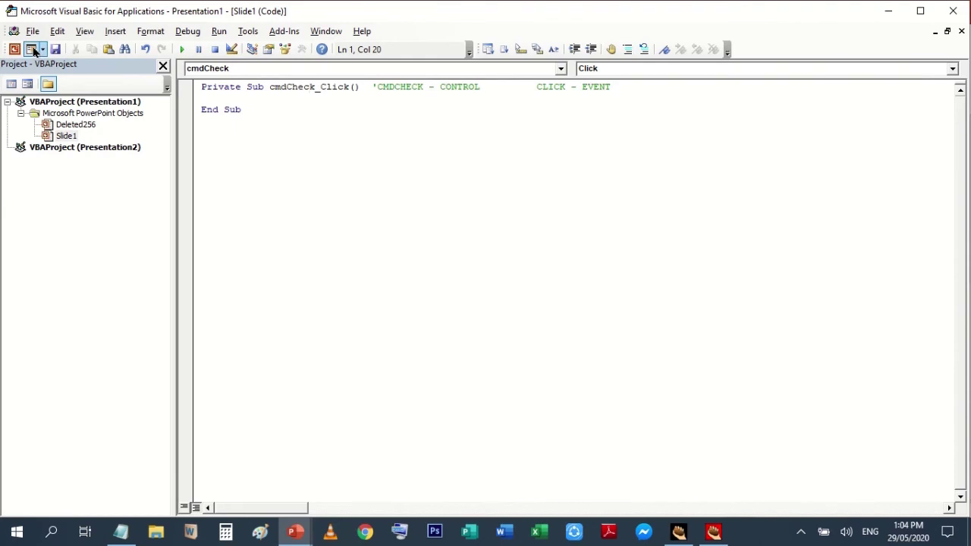
- Return to the slide, deselect the CHECK button, and reopen the code editor
{"action": "left_click", "coordinate": [15, 49]}
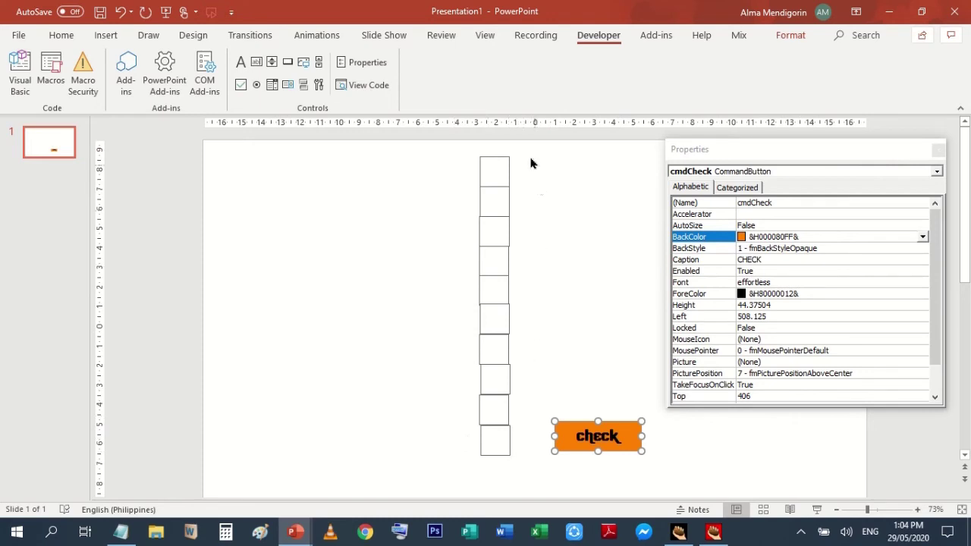
{"action": "left_click", "coordinate": [467, 459]}
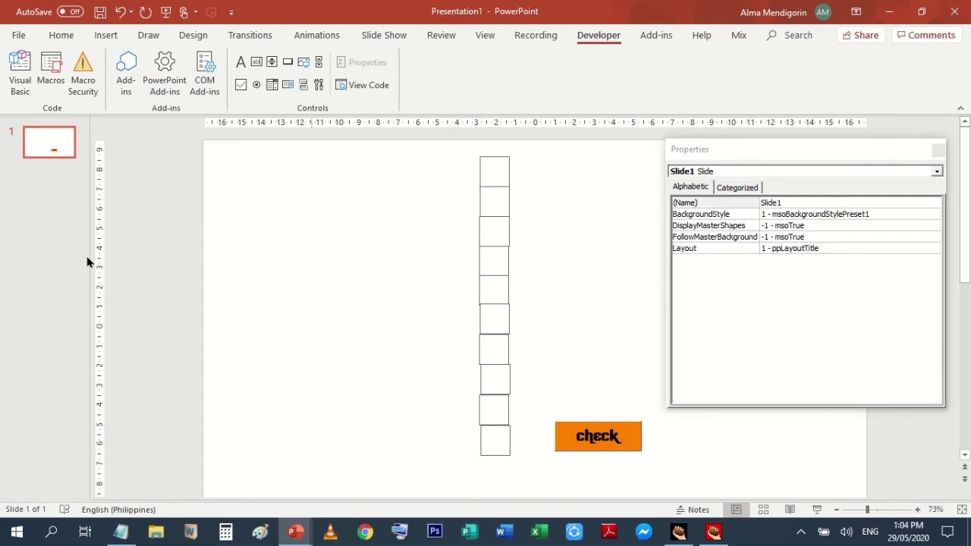
{"action": "left_click", "coordinate": [356, 86]}
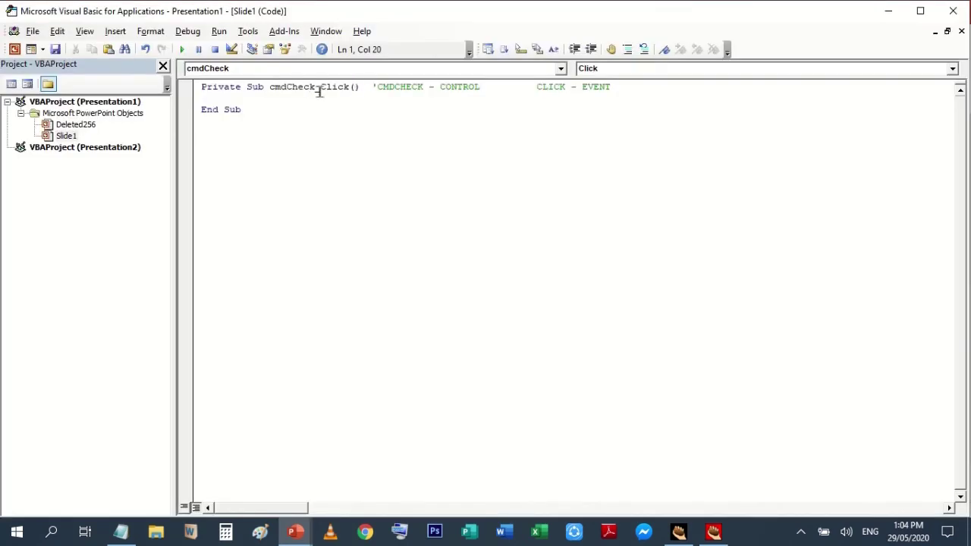
- Add a line inside cmdCheck_Click and type Dim AnsAnemometer
{"action": "left_click", "coordinate": [211, 100]}
{"action": "key", "text": "Return"}
{"action": "key", "text": "Up"}
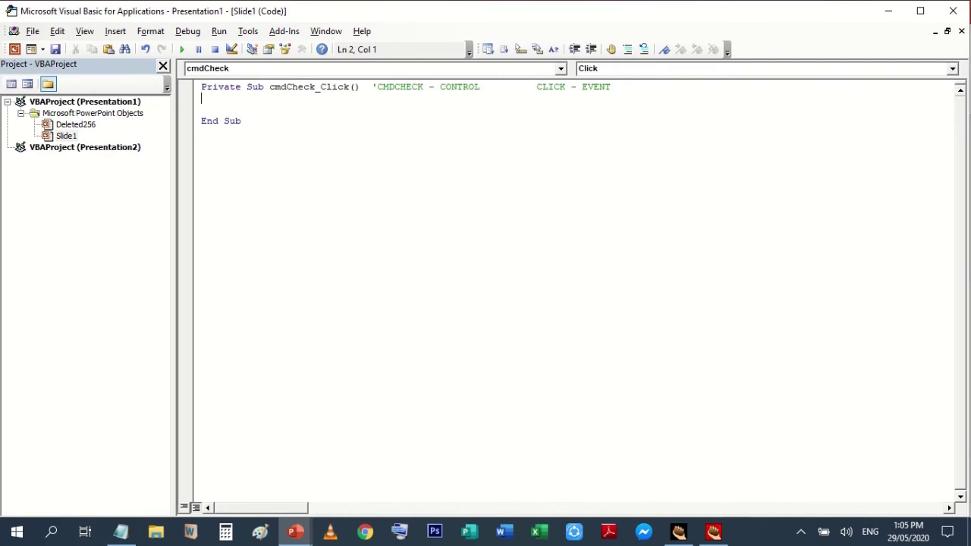
{"action": "type", "text": "DIM"}
{"action": "key", "text": "BackSpace"}
{"action": "key", "text": "BackSpace"}
{"action": "type", "text": "im "}
{"action": "type", "text": "Ans"}
{"action": "type", "text": "Anemometer"}
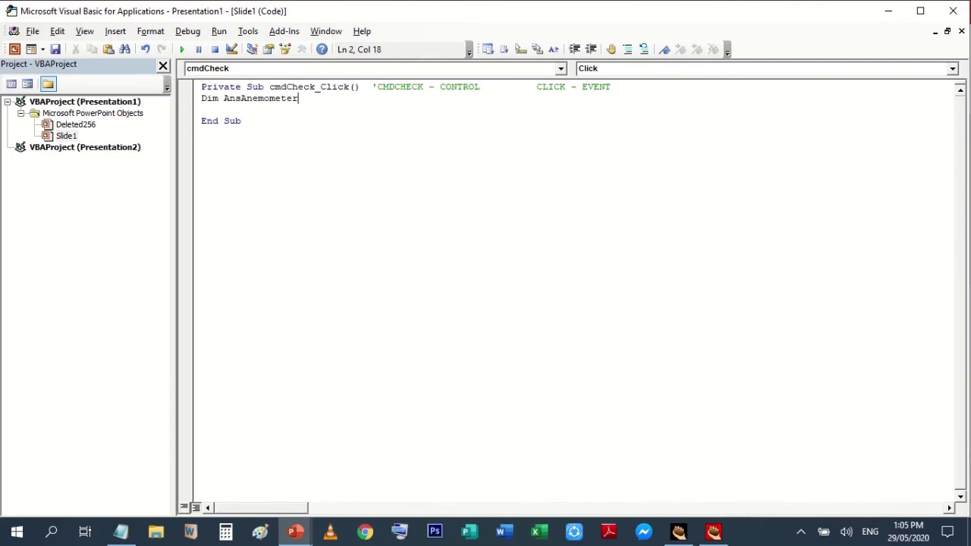
- Complete the declaration as Dim AnsAnemometer As String and indent it
{"action": "type", "text": " a"}
{"action": "type", "text": "s string"}
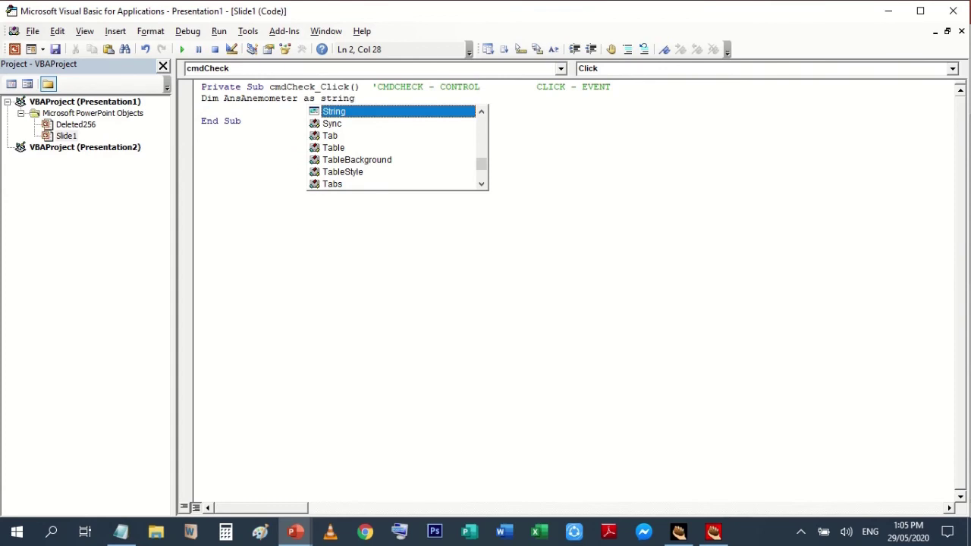
{"action": "left_click", "coordinate": [384, 147]}
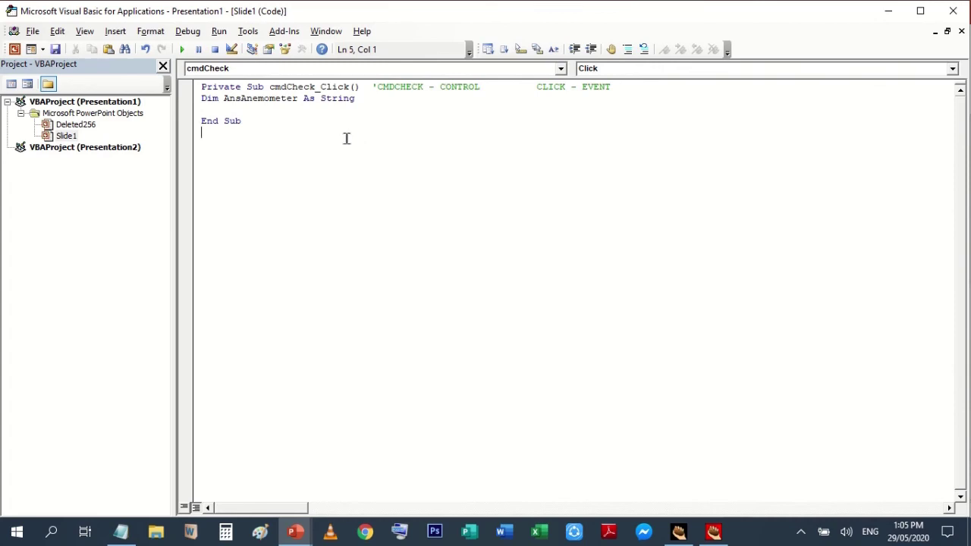
{"action": "left_click", "coordinate": [386, 98]}
{"action": "key", "text": "Return"}
{"action": "key", "text": "Up"}
{"action": "key", "text": "Tab"}
{"action": "key", "text": "Down"}
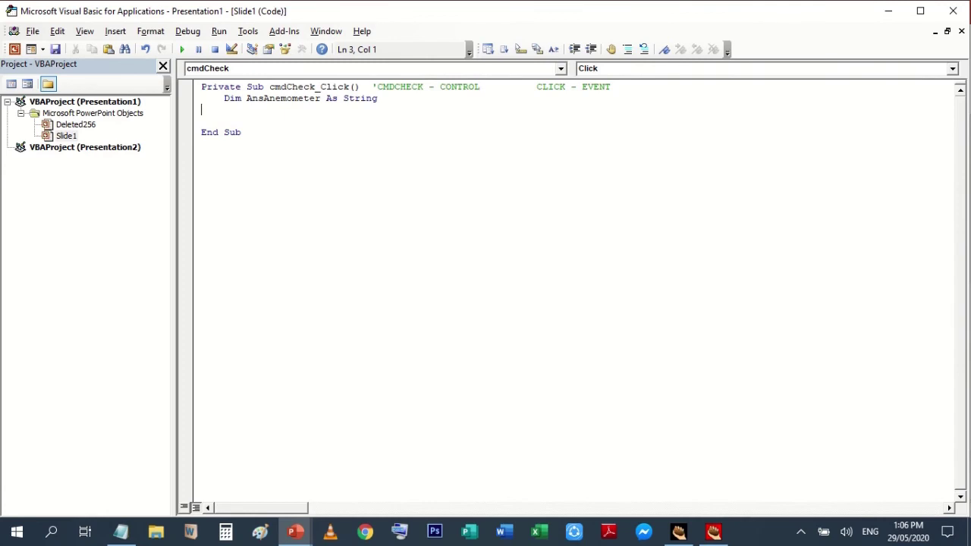
- Add the assignment AnsAnemometer = "" on the line below the declaration
{"action": "double_click", "coordinate": [297, 101]}
{"action": "key", "text": "ctrl+c"}
{"action": "left_click", "coordinate": [252, 119]}
{"action": "key", "text": "ctrl+v"}
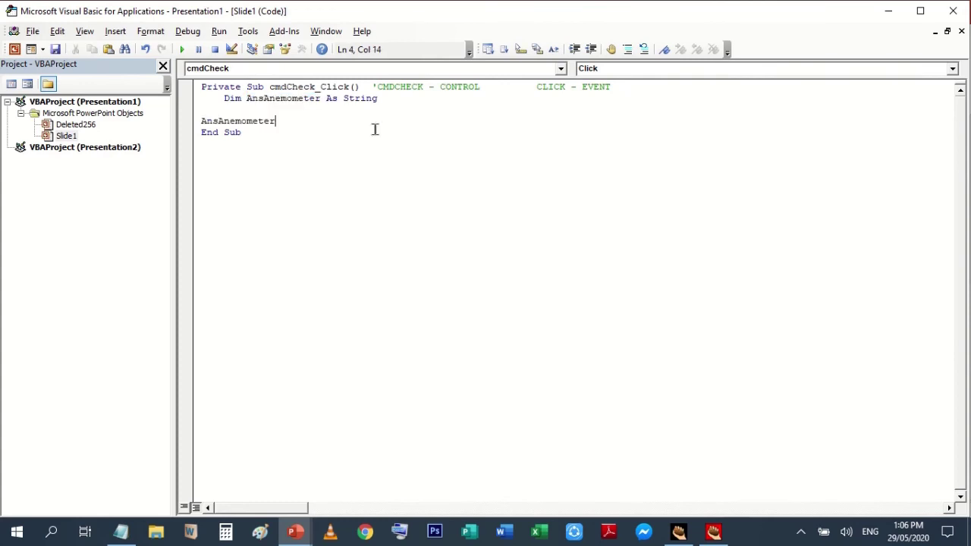
{"action": "type", "text": "=\"\""}
{"action": "key", "text": "Return"}
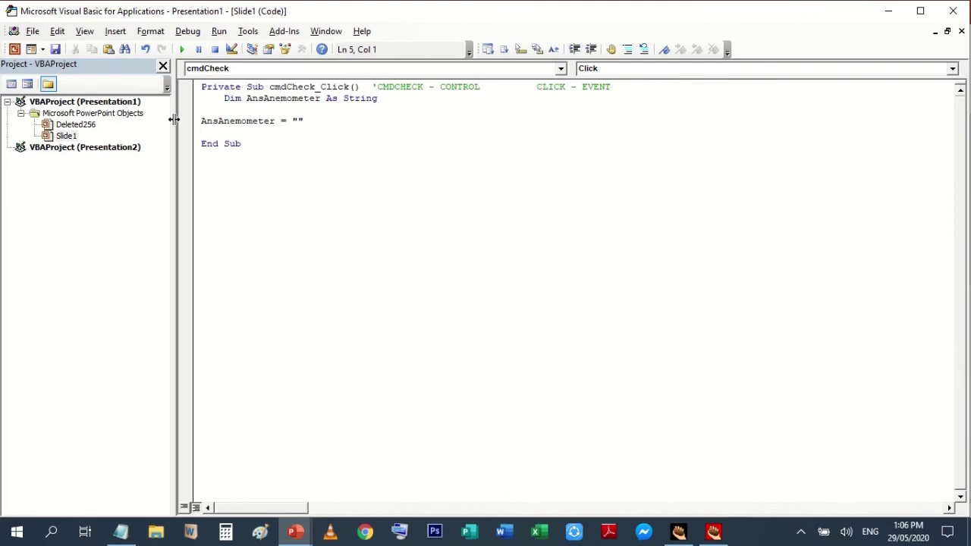
- Remove the Dim line's indent and the blank line between the statements
{"action": "left_click", "coordinate": [224, 96]}
{"action": "key", "text": "BackSpace"}
{"action": "key", "text": "BackSpace"}
{"action": "key", "text": "BackSpace"}
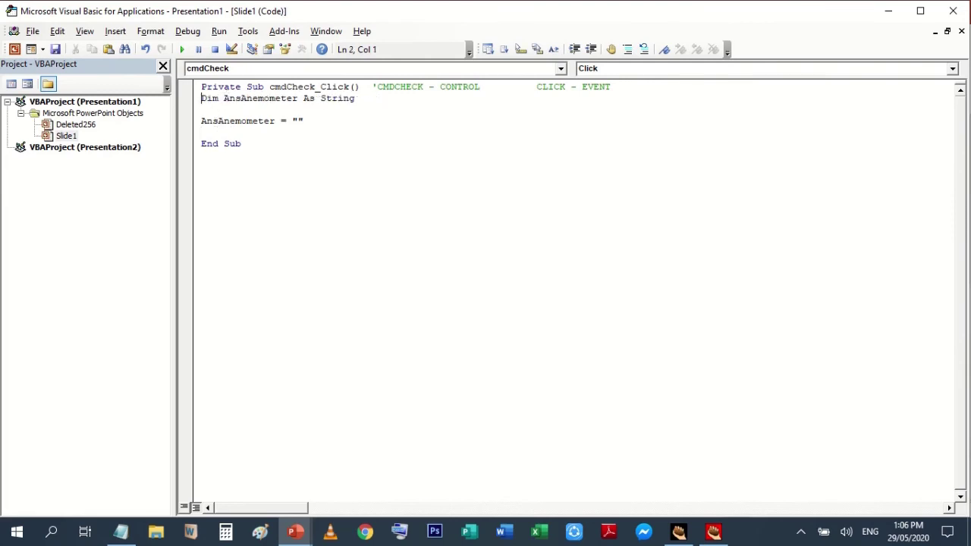
{"action": "key", "text": "Down"}
{"action": "key", "text": "Delete"}
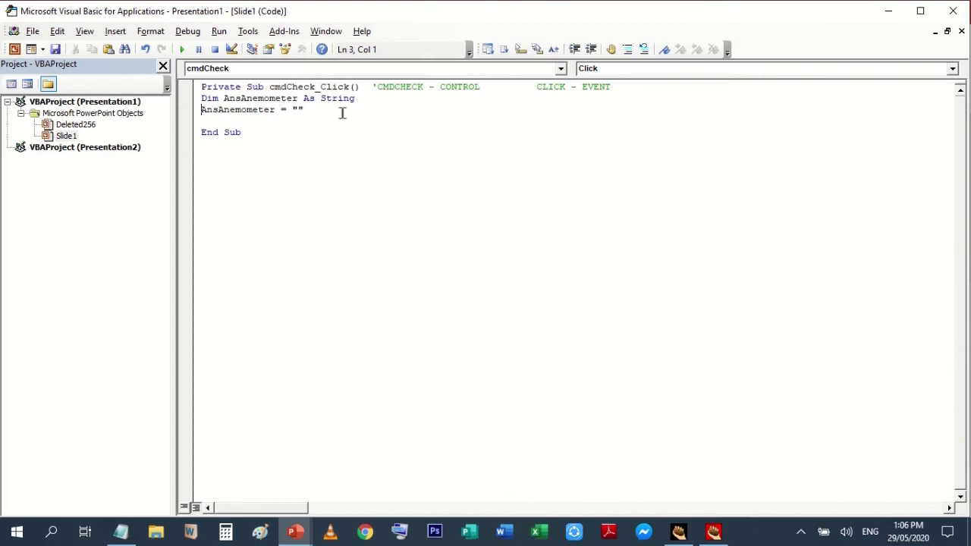
- Restore the empty string on line 3 so it reads AnsAnemometer = "", then add a new line
{"action": "left_click", "coordinate": [298, 111]}
{"action": "key", "text": "Delete"}
{"action": "key", "text": "BackSpace"}
{"action": "type", "text": "\"\""}
{"action": "key", "text": "Return"}
- Start line 4 as AnsAnemometer = txtane_a, copying the variable name from line 3
{"action": "type", "text": "an"}
{"action": "key", "text": "BackSpace"}
{"action": "key", "text": "BackSpace"}
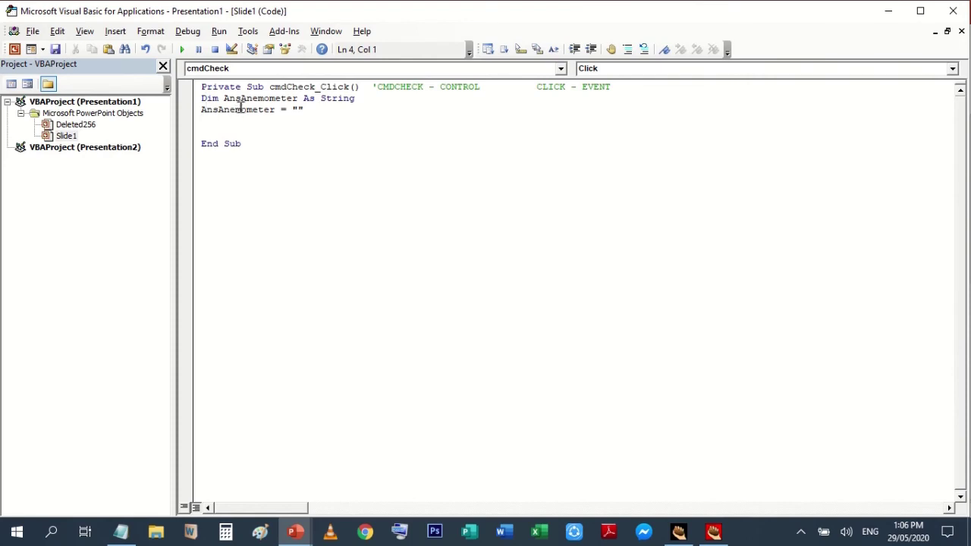
{"action": "double_click", "coordinate": [241, 109]}
{"action": "key", "text": "ctrl+c"}
{"action": "left_click", "coordinate": [223, 121]}
{"action": "key", "text": "ctrl+v"}
{"action": "type", "text": "="}
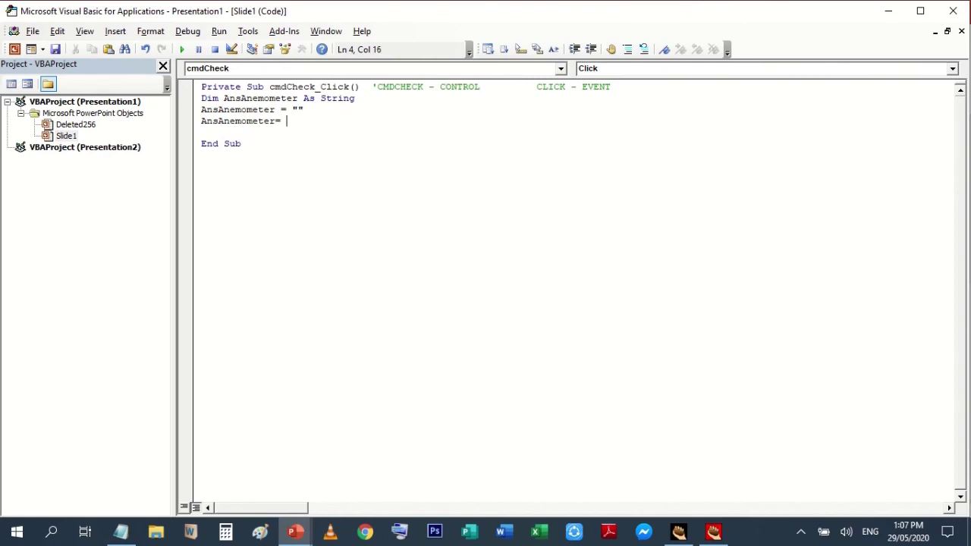
{"action": "type", "text": " txt"}
{"action": "type", "text": "ane "}
{"action": "type", "text": "a."}
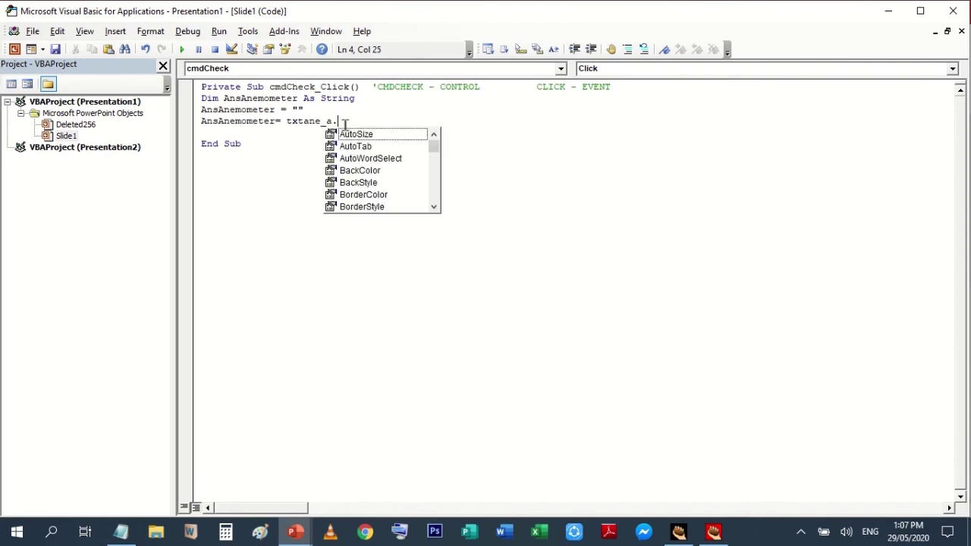
{"action": "type", "text": "te"}
{"action": "key", "text": "BackSpace"}
{"action": "key", "text": "BackSpace"}
{"action": "key", "text": "BackSpace"}
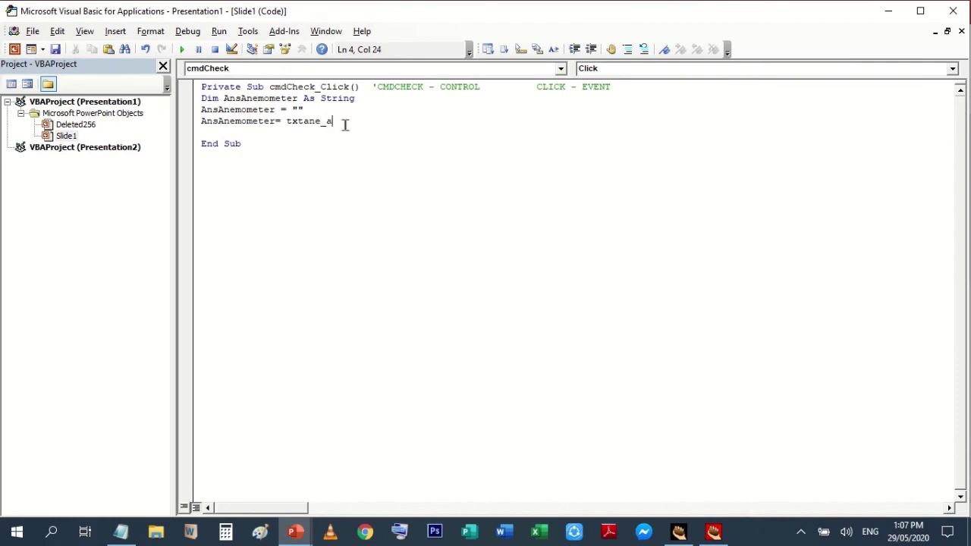
{"action": "key", "text": "BackSpace"}
{"action": "key", "text": "BackSpace"}
{"action": "key", "text": "BackSpace"}
{"action": "key", "text": "BackSpace"}
{"action": "key", "text": "BackSpace"}
- Copy the top answer box's name txtANE_A from its Properties
{"action": "left_click", "coordinate": [15, 49]}
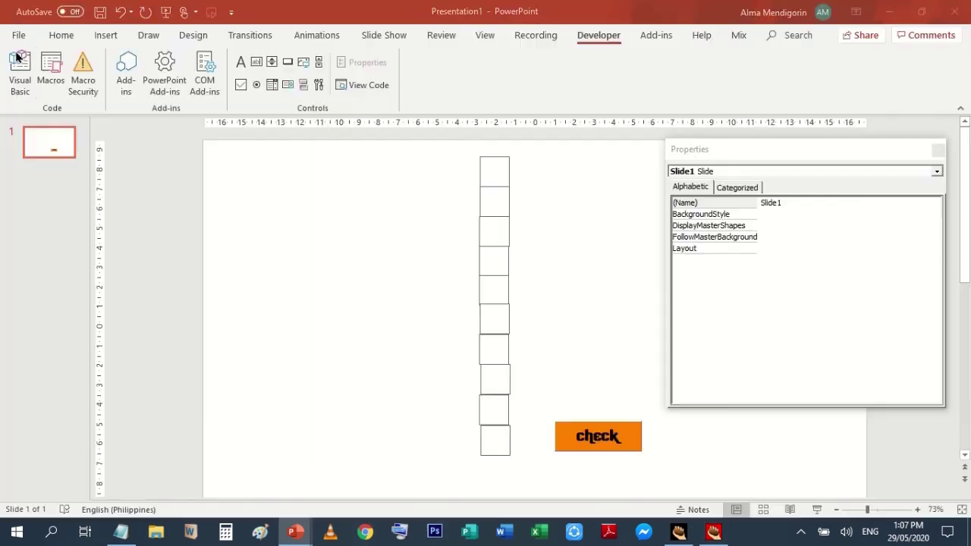
{"action": "left_click", "coordinate": [496, 158]}
{"action": "double_click", "coordinate": [781, 202]}
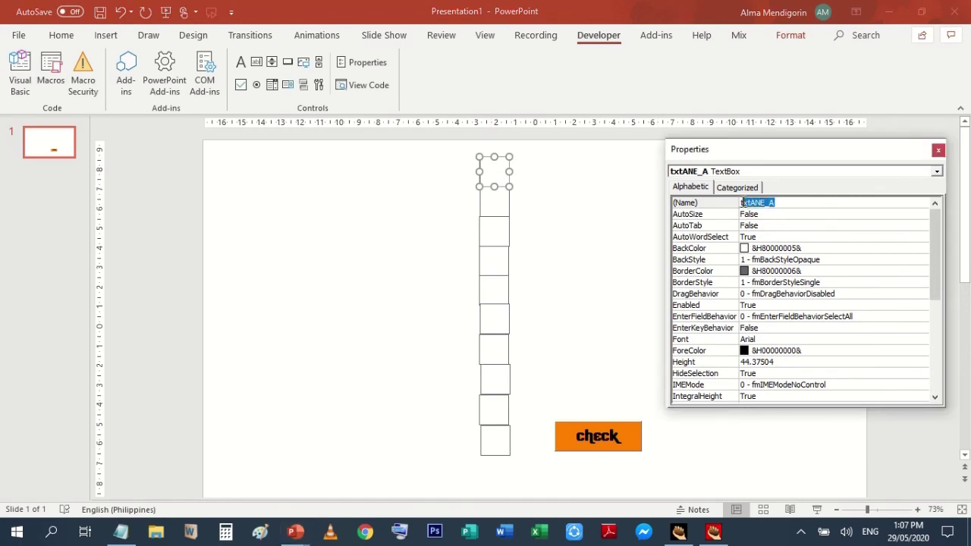
{"action": "right_click", "coordinate": [755, 203]}
{"action": "left_click", "coordinate": [800, 255]}
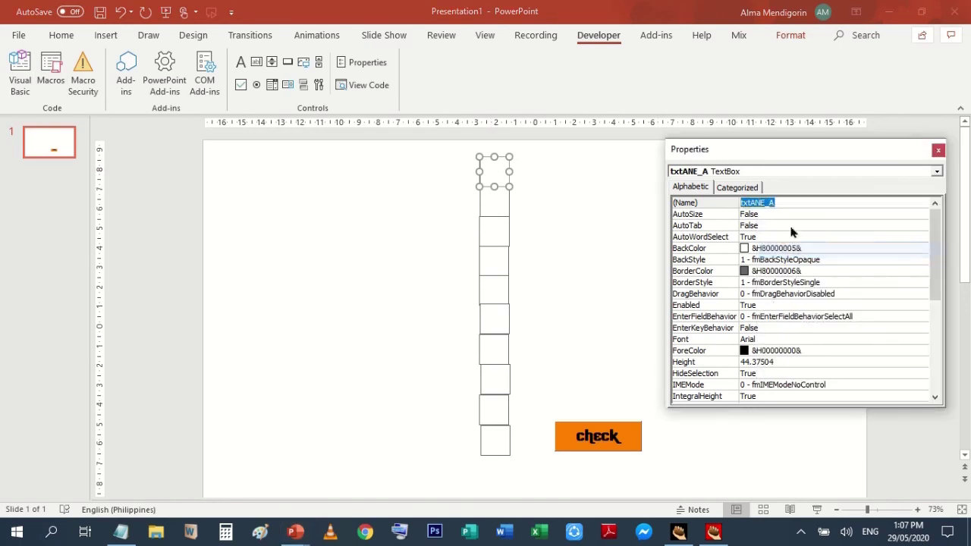
- Replace the partial name on line 4 with txtANE_A and delete the generated txtANE_A_Change sub
{"action": "left_click", "coordinate": [367, 88]}
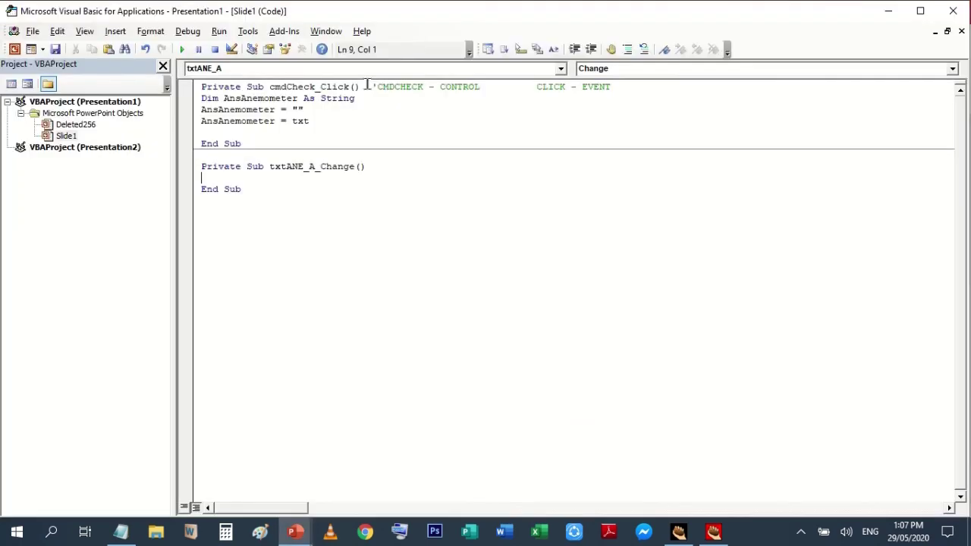
{"action": "left_click_drag", "start_coordinate": [311, 122], "coordinate": [291, 121]}
{"action": "key", "text": "ctrl+v"}
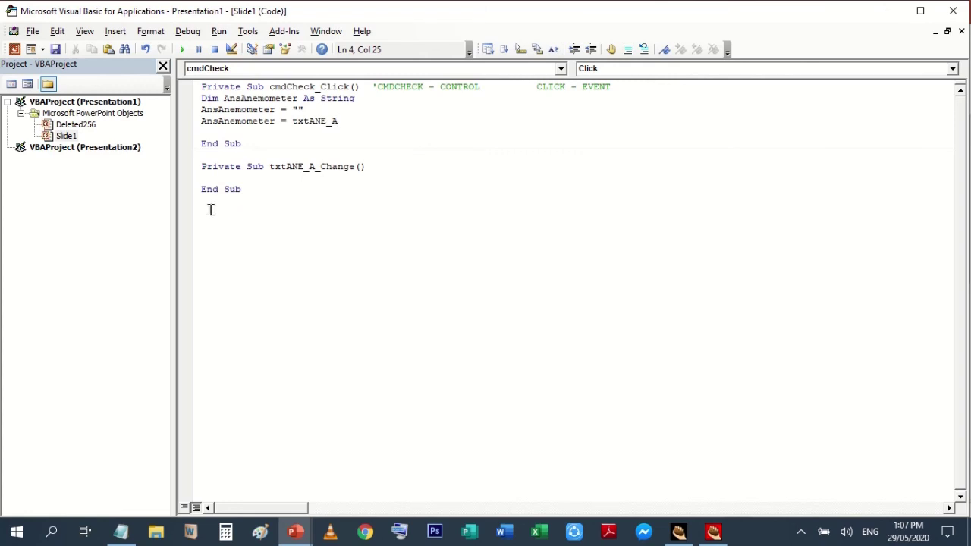
{"action": "left_click_drag", "start_coordinate": [211, 211], "coordinate": [183, 165]}
{"action": "key", "text": "Delete"}
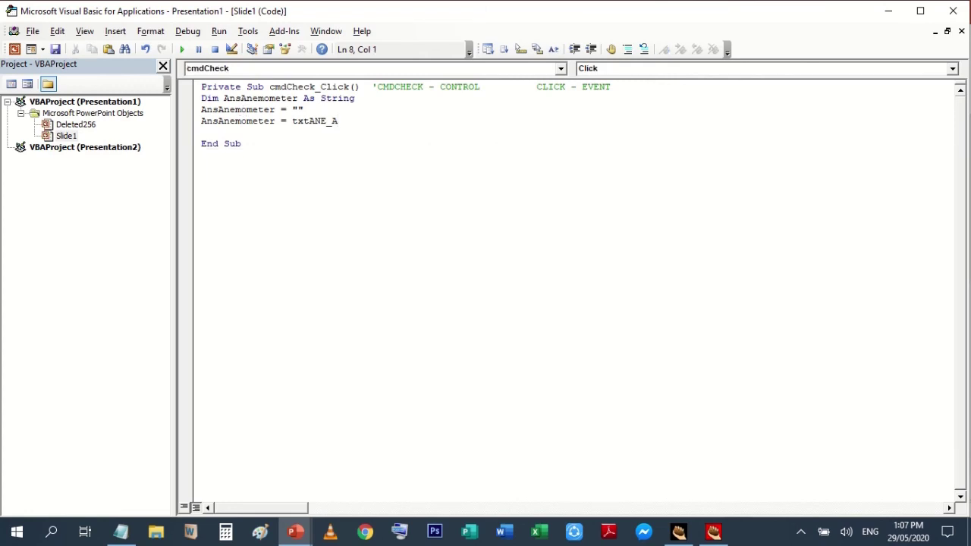
{"action": "left_click", "coordinate": [380, 122]}
- Complete line 4 as AnsAnemometer = txtANE_A.Text using the property suggestion list
{"action": "type", "text": "."}
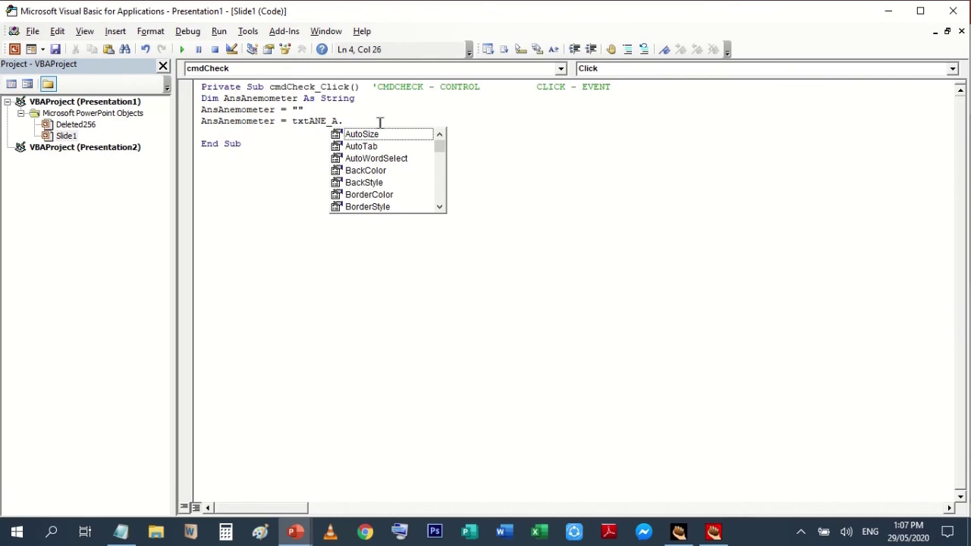
{"action": "key", "text": "Down"}
{"action": "key", "text": "Down"}
{"action": "key", "text": "Down"}
{"action": "key", "text": "Down"}
{"action": "key", "text": "Down"}
{"action": "key", "text": "Down"}
{"action": "key", "text": "Down"}
{"action": "key", "text": "Down"}
{"action": "key", "text": "Down"}
{"action": "key", "text": "Down"}
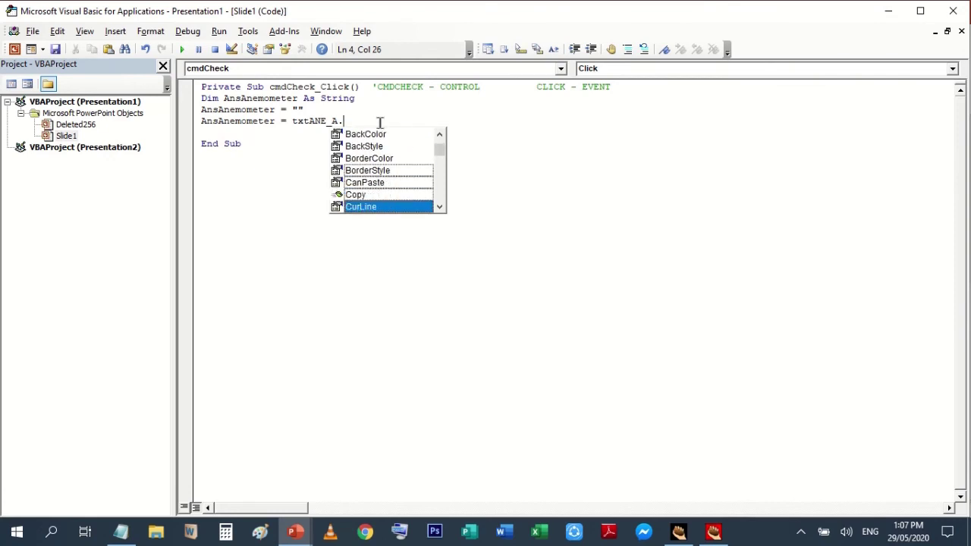
{"action": "key", "text": "Up"}
{"action": "key", "text": "Up"}
{"action": "key", "text": "Up"}
{"action": "key", "text": "Up"}
{"action": "key", "text": "Up"}
{"action": "key", "text": "Up"}
{"action": "key", "text": "Up"}
{"action": "key", "text": "Up"}
{"action": "key", "text": "Up"}
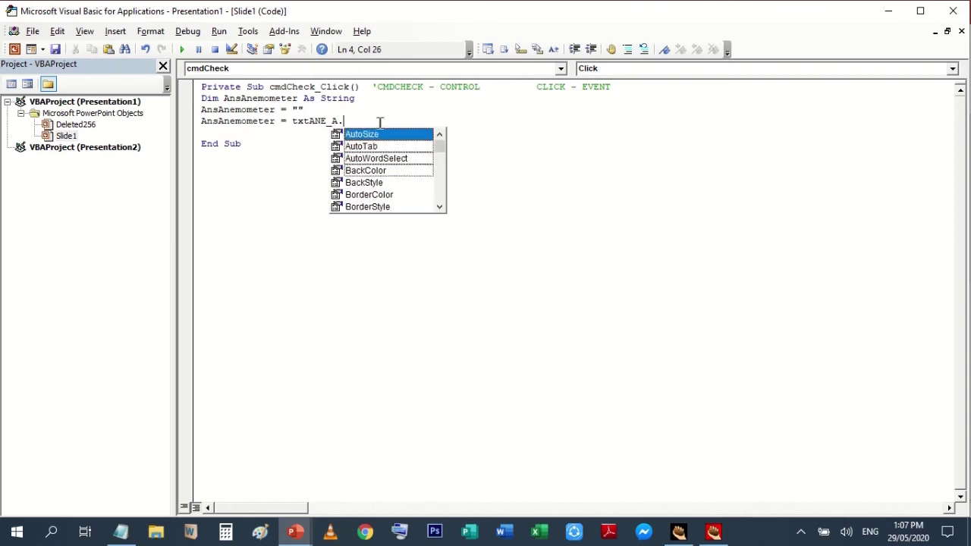
{"action": "key", "text": "BackSpace"}
{"action": "type", "text": "."}
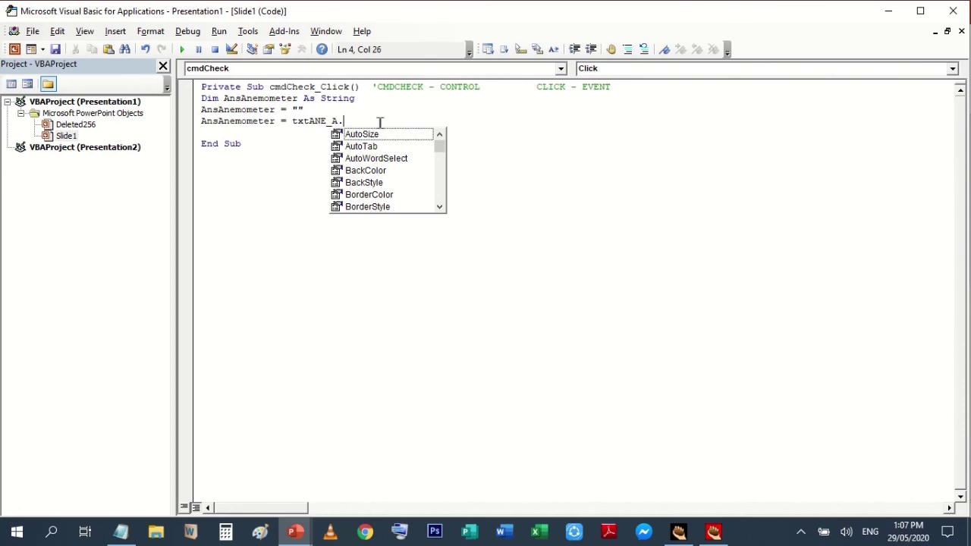
{"action": "key", "text": "BackSpace"}
{"action": "type", "text": "."}
{"action": "type", "text": "tex"}
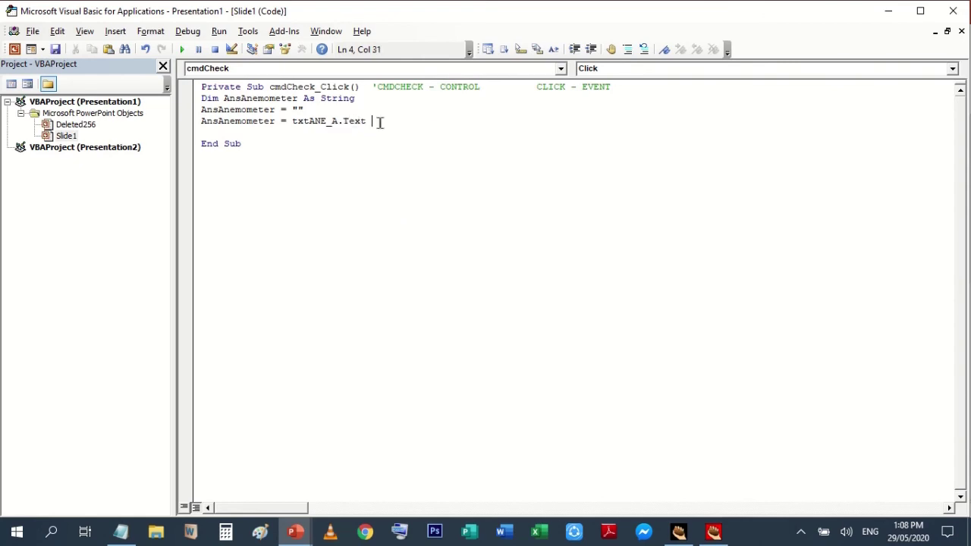
{"action": "left_click", "coordinate": [399, 143]}
{"action": "left_click", "coordinate": [386, 119]}
- In the video tutor notes, add the line 'MAMA not equal to mama'
{"action": "left_click", "coordinate": [122, 531]}
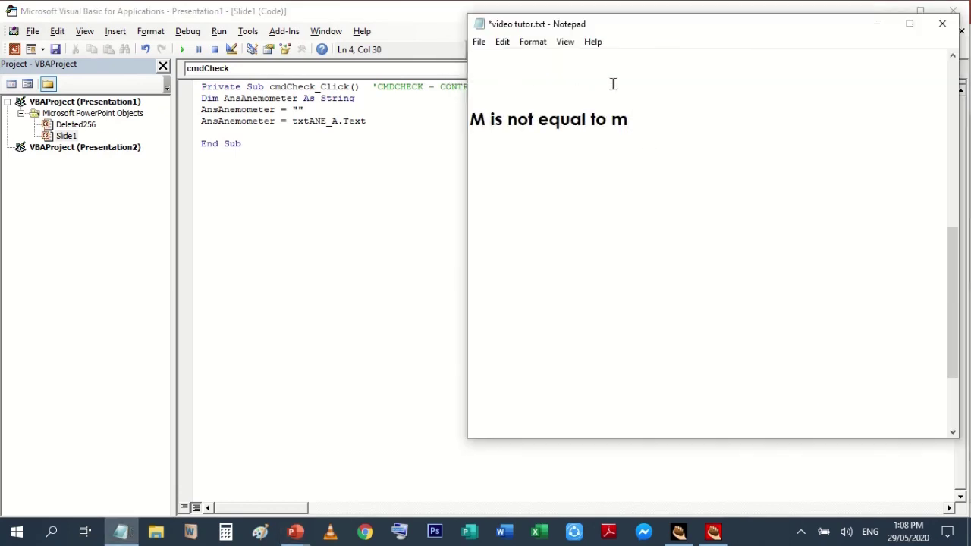
{"action": "left_click_drag", "start_coordinate": [705, 32], "coordinate": [698, 34]}
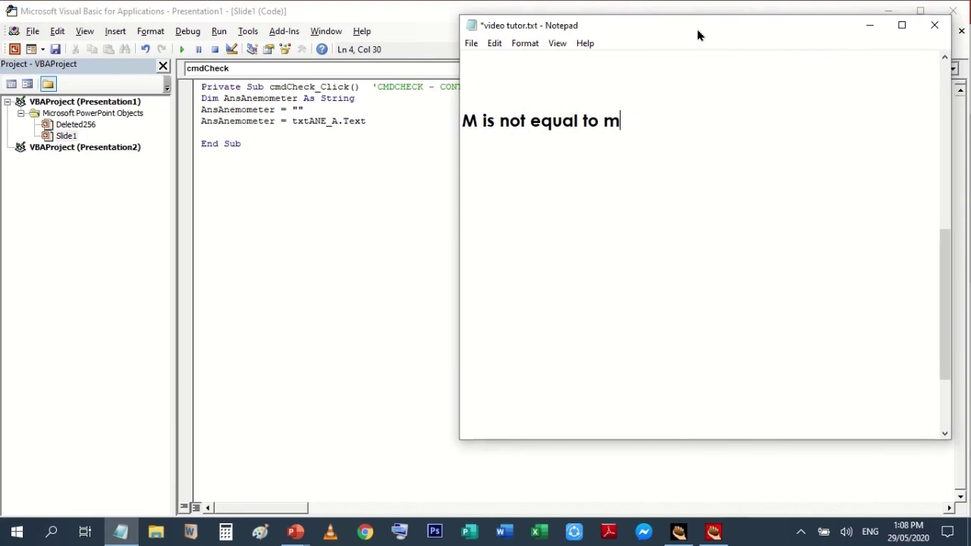
{"action": "left_click_drag", "start_coordinate": [478, 122], "coordinate": [460, 121]}
{"action": "left_click_drag", "start_coordinate": [622, 128], "coordinate": [604, 126]}
{"action": "left_click", "coordinate": [640, 268]}
{"action": "type", "text": "MAMA"}
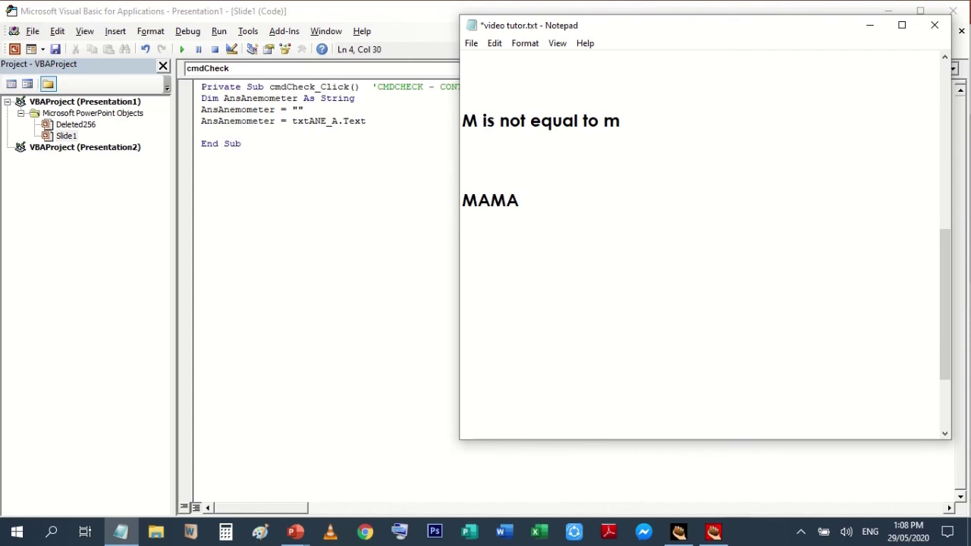
{"action": "type", "text": " not equal to mama"}
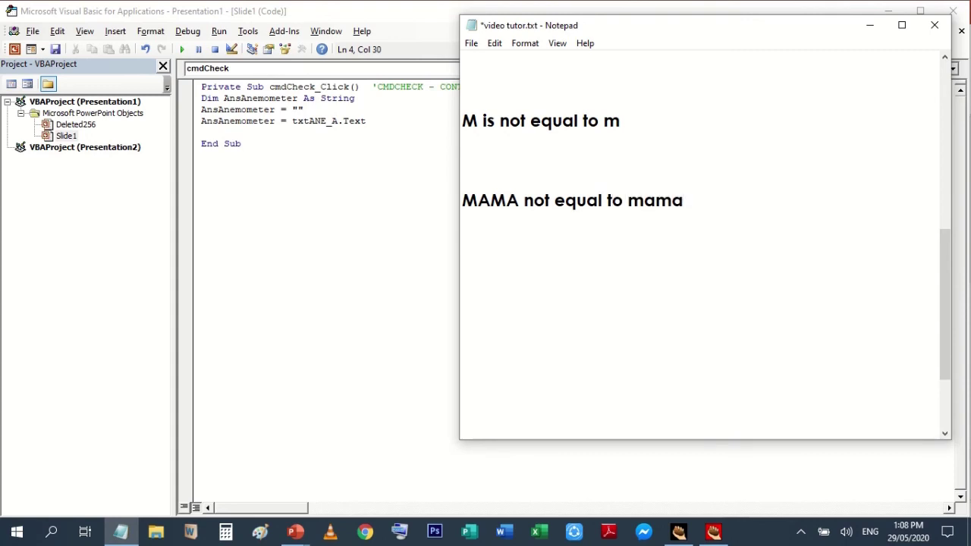
- Add lines 'Mama not equal to mama', 'mAma not equal to mama' and 'mama equal to mama'
{"action": "key", "text": "Return"}
{"action": "type", "text": "Mama"}
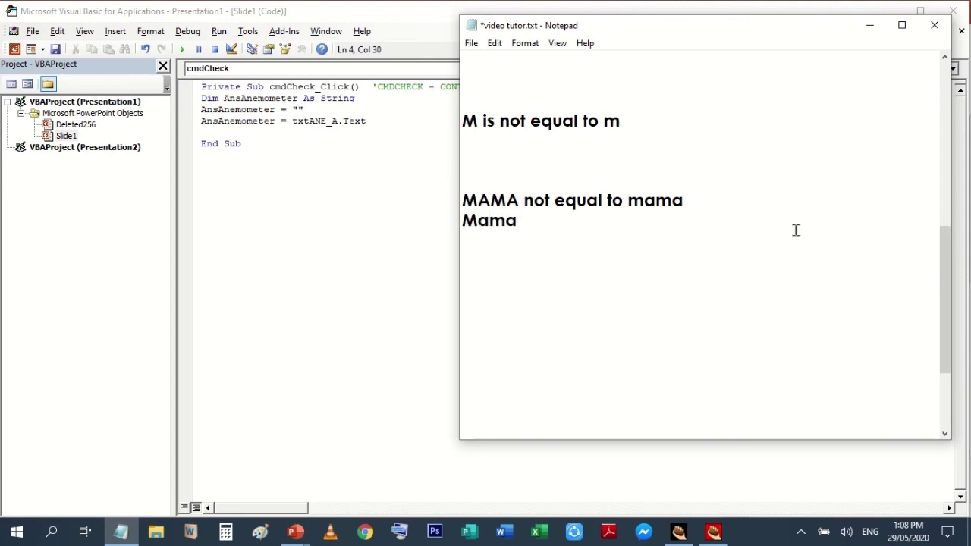
{"action": "left_click_drag", "start_coordinate": [524, 201], "coordinate": [685, 202]}
{"action": "key", "text": "ctrl+c"}
{"action": "left_click", "coordinate": [630, 220]}
{"action": "key", "text": "ctrl+v"}
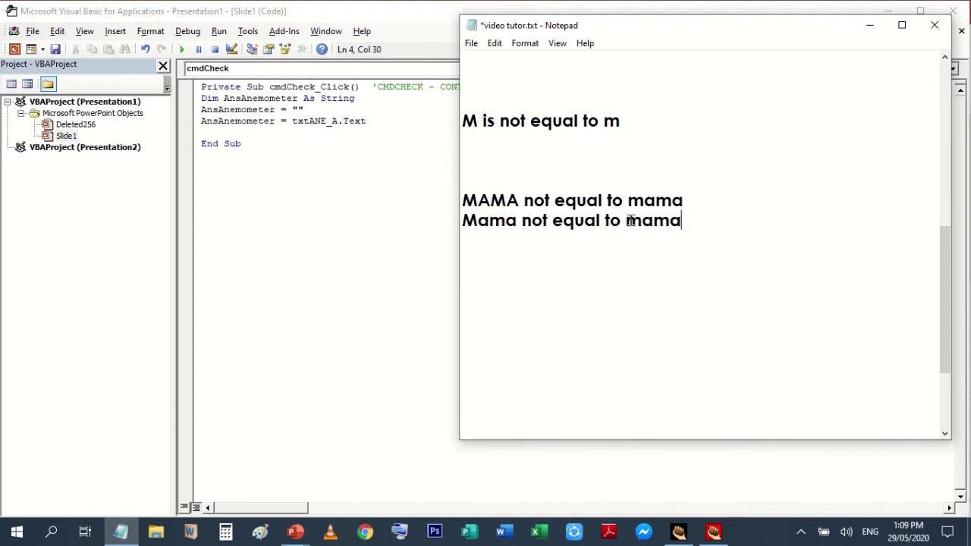
{"action": "key", "text": "Return"}
{"action": "type", "text": "mAma"}
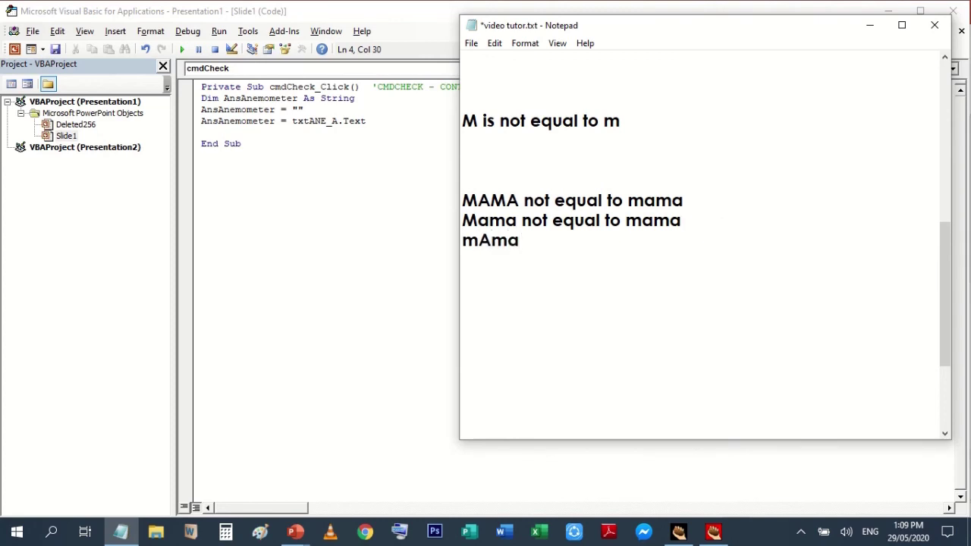
{"action": "key", "text": "ctrl+v"}
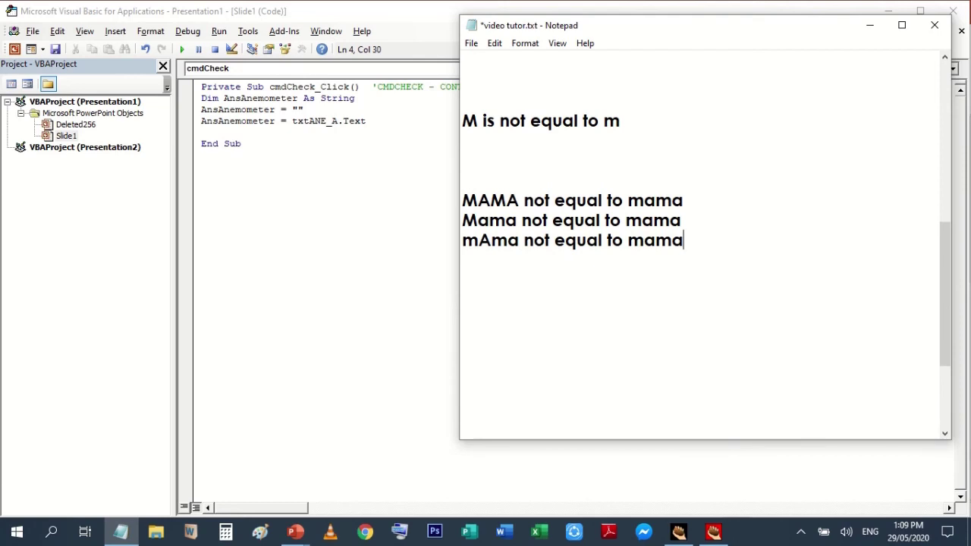
{"action": "key", "text": "Return"}
{"action": "type", "text": "m"}
{"action": "type", "text": "ama"}
{"action": "key", "text": "ctrl+v"}
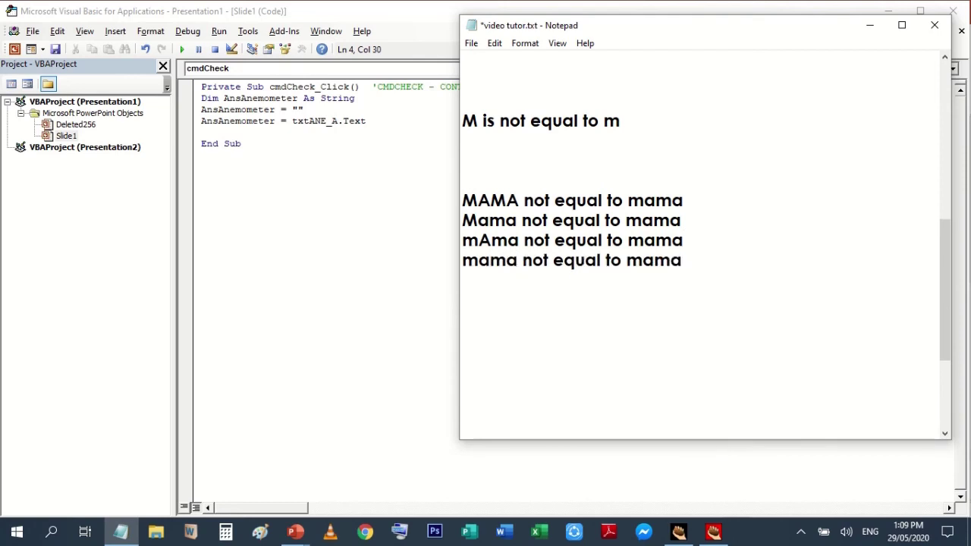
{"action": "left_click", "coordinate": [553, 260]}
{"action": "key", "text": "BackSpace"}
{"action": "key", "text": "BackSpace"}
{"action": "key", "text": "BackSpace"}
{"action": "key", "text": "BackSpace"}
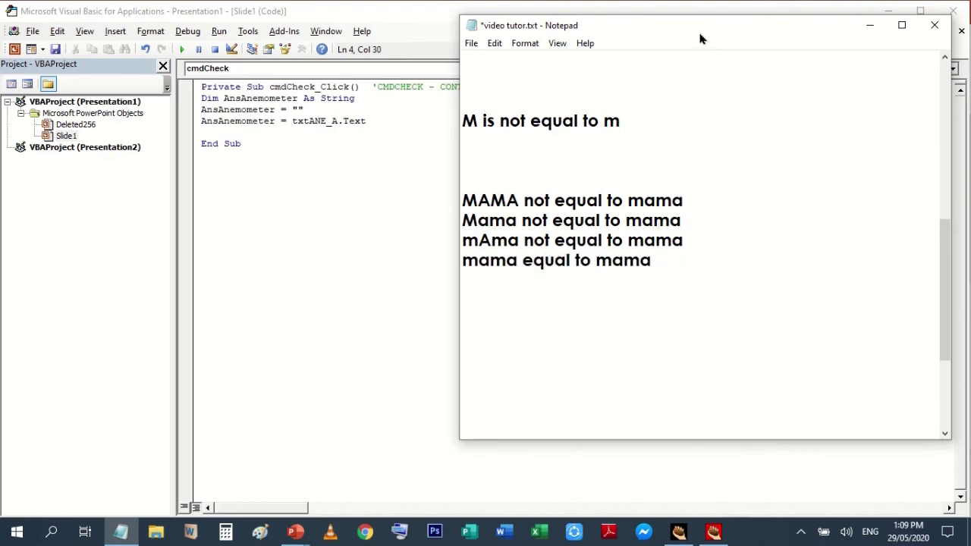
{"action": "left_click_drag", "start_coordinate": [701, 34], "coordinate": [609, 47]}
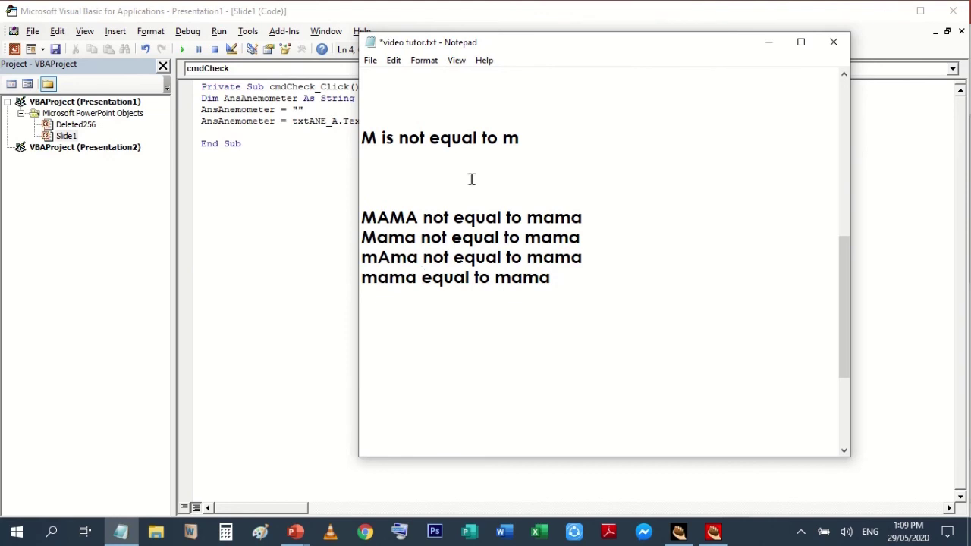
{"action": "left_click", "coordinate": [713, 533]}
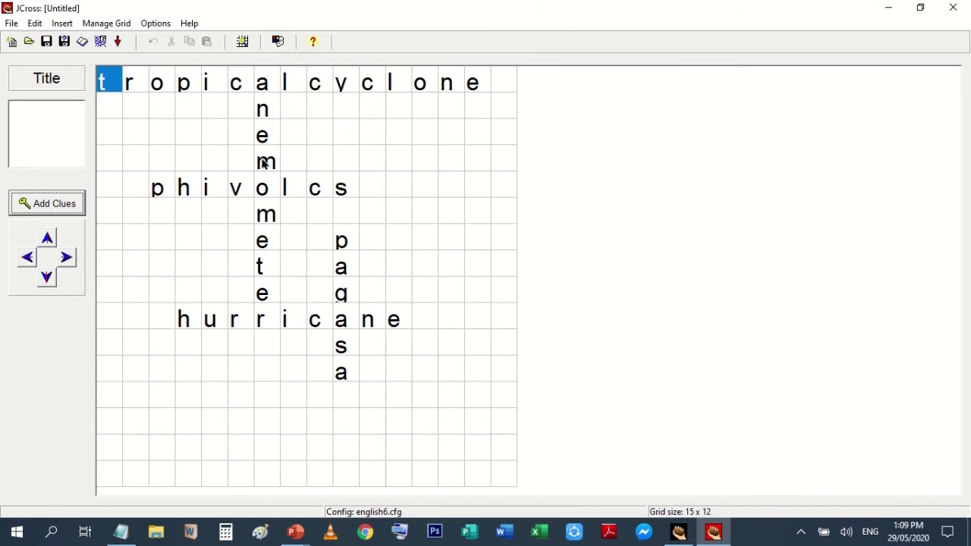
{"action": "left_click", "coordinate": [888, 8]}
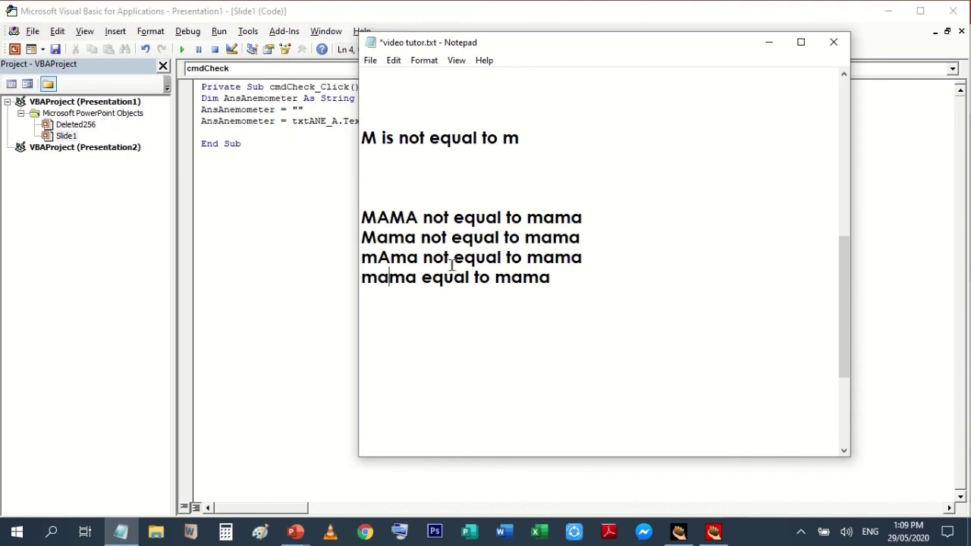
{"action": "left_click_drag", "start_coordinate": [624, 53], "coordinate": [709, 69]}
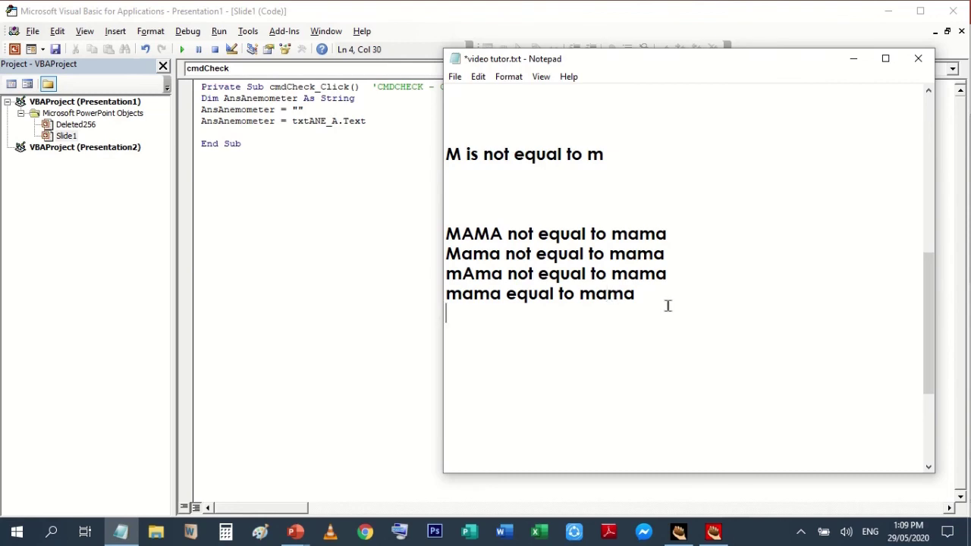
{"action": "left_click_drag", "start_coordinate": [446, 274], "coordinate": [503, 275]}
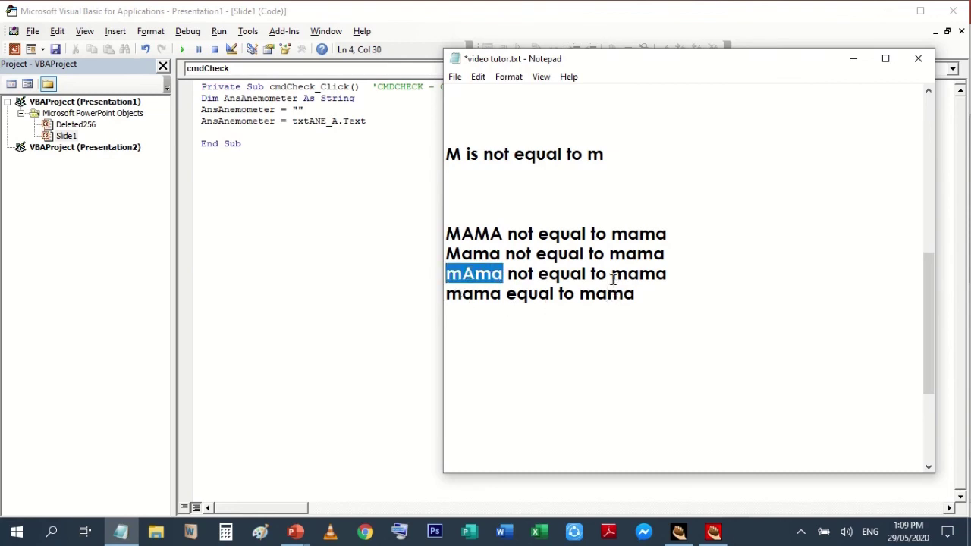
{"action": "left_click_drag", "start_coordinate": [611, 275], "coordinate": [667, 274]}
{"action": "left_click_drag", "start_coordinate": [456, 234], "coordinate": [503, 236]}
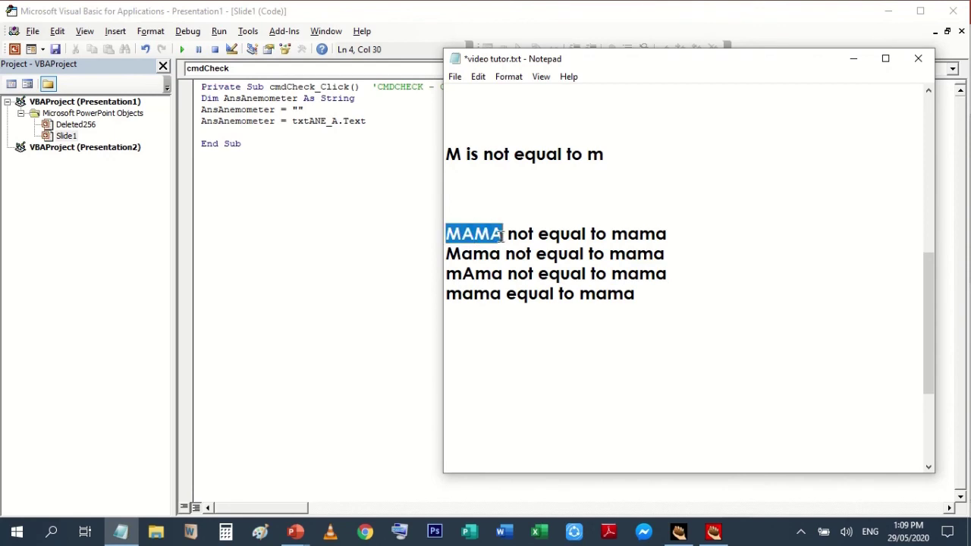
{"action": "left_click", "coordinate": [515, 324]}
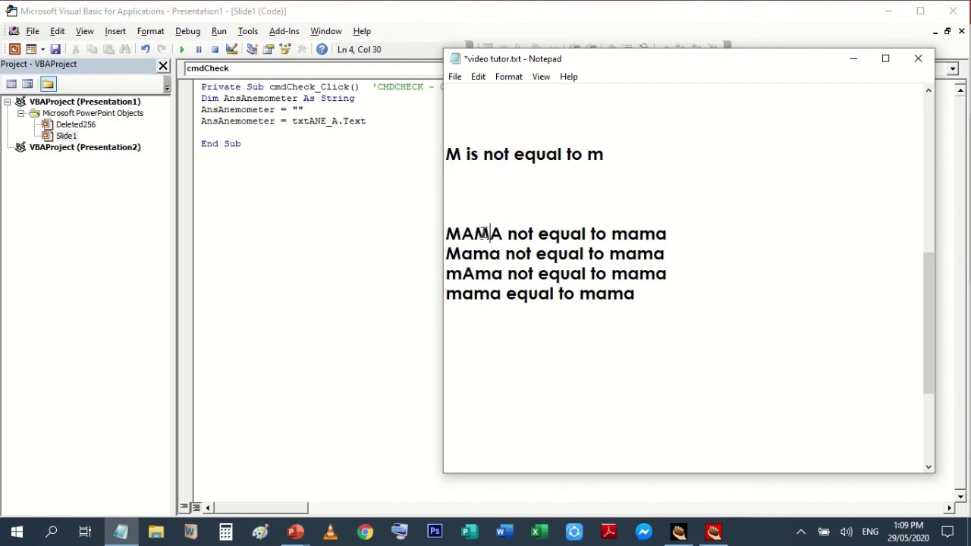
{"action": "left_click_drag", "start_coordinate": [611, 234], "coordinate": [628, 234]}
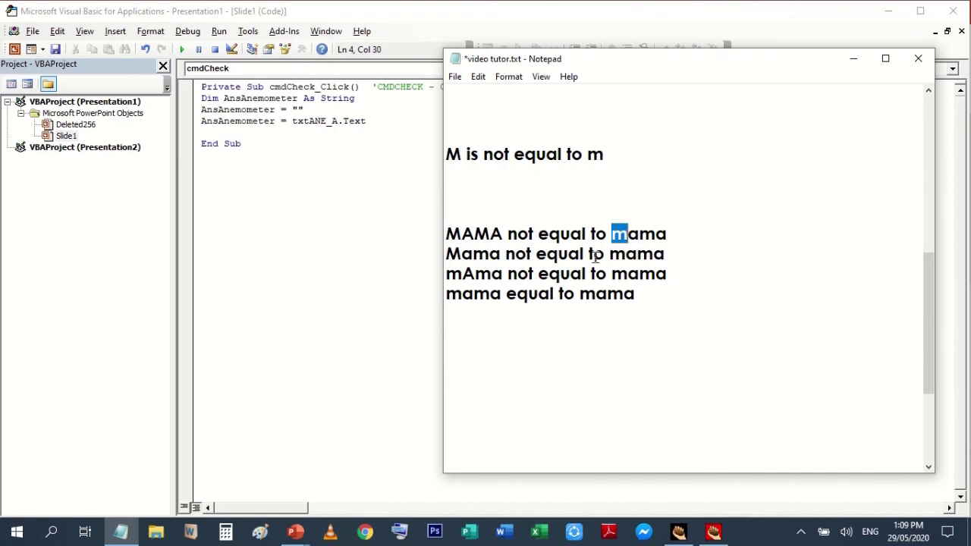
{"action": "left_click", "coordinate": [856, 60]}
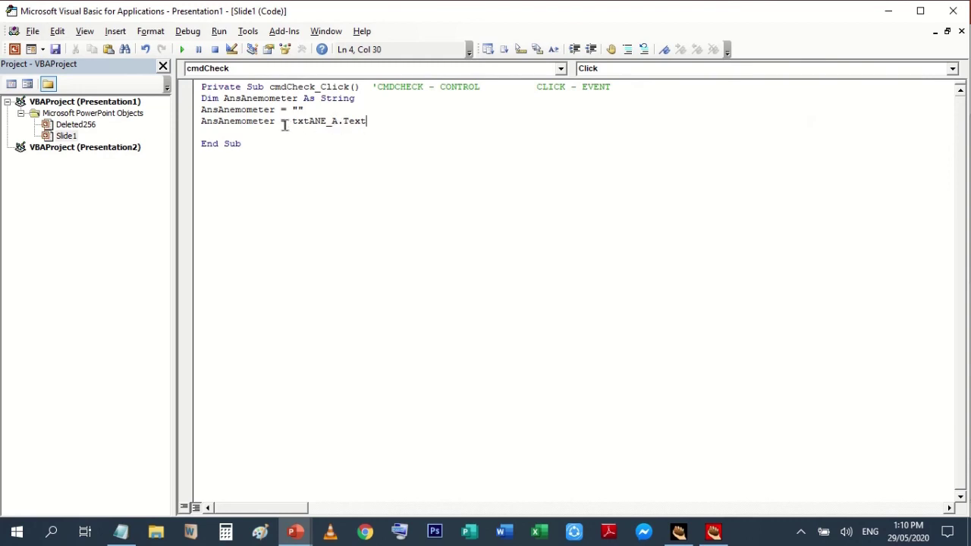
- Wrap txtANE_A.Text on line 4 in ucase$( ... )
{"action": "mouse_move", "coordinate": [293, 121]}
{"action": "left_mouse_down"}
{"action": "mouse_move", "coordinate": [372, 125]}
{"action": "mouse_move", "coordinate": [293, 122]}
{"action": "left_mouse_up"}
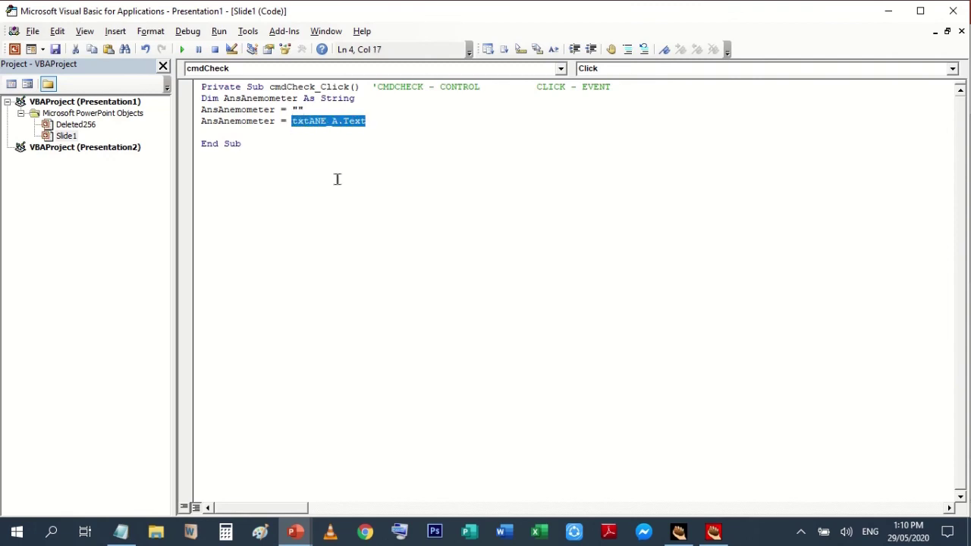
{"action": "left_click_drag", "start_coordinate": [372, 123], "coordinate": [292, 121]}
{"action": "left_click", "coordinate": [295, 124]}
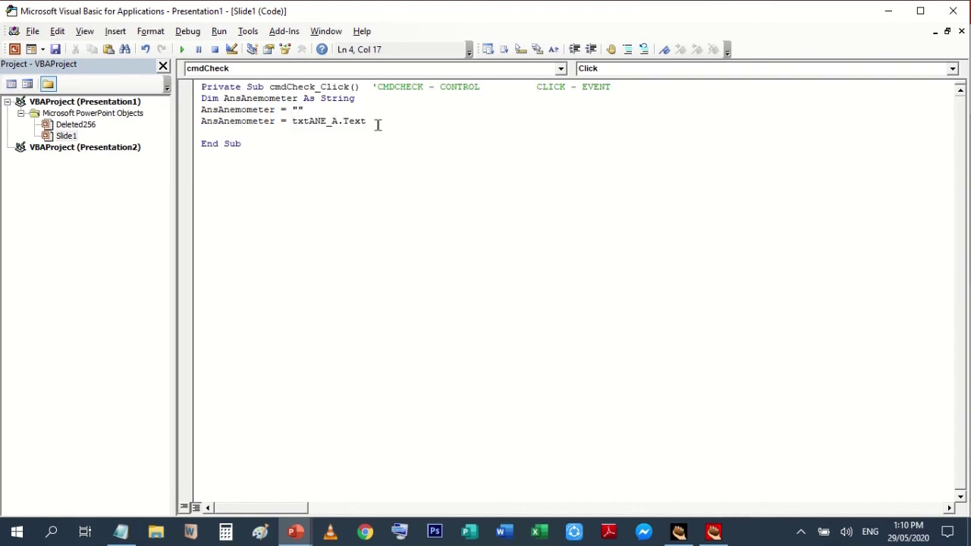
{"action": "key", "text": "Left"}
{"action": "type", "text": "ucase"}
{"action": "type", "text": "$"}
{"action": "type", "text": "("}
{"action": "key", "text": "Delete"}
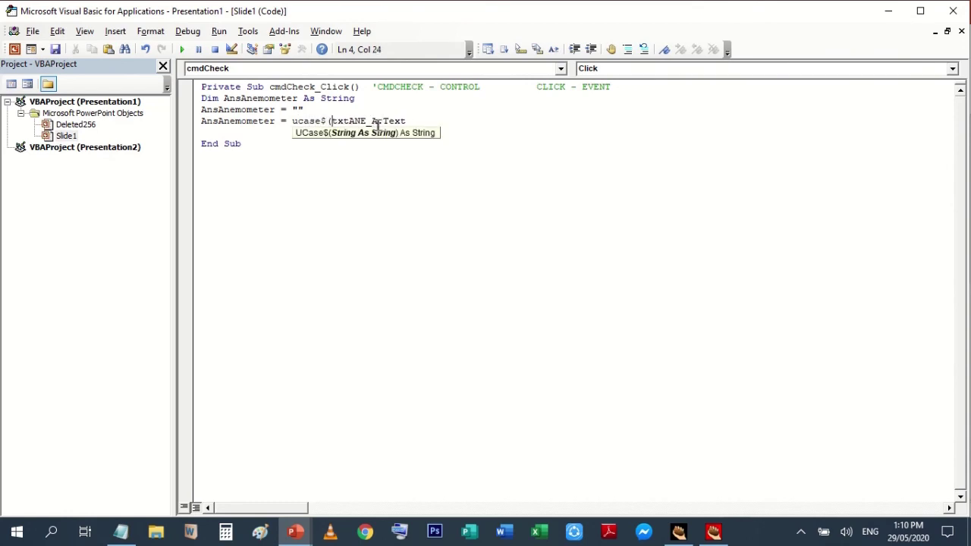
{"action": "left_click", "coordinate": [428, 122]}
{"action": "type", "text": ")"}
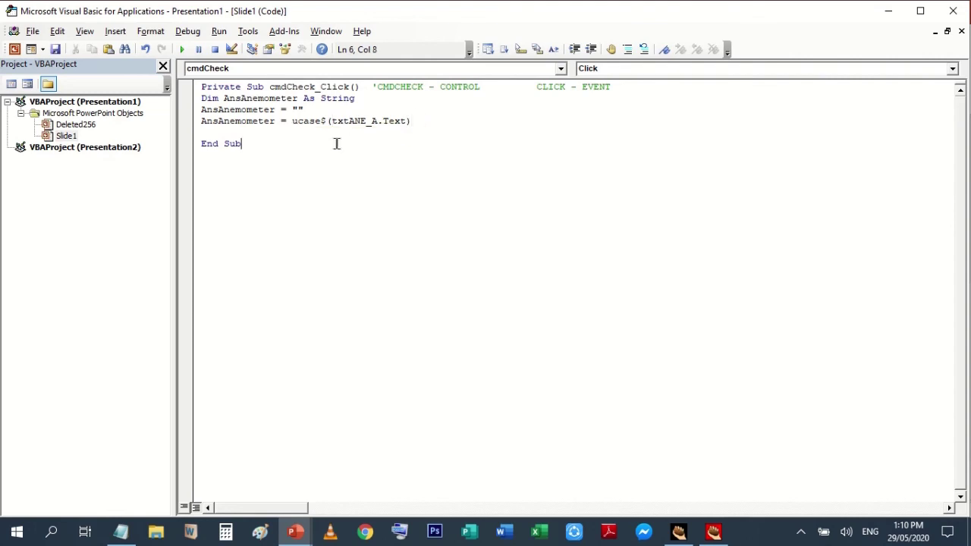
- Capitalise the function to Ucase$ and select the Ucase$(txtANE_A.Text) expression
{"action": "left_click", "coordinate": [377, 121]}
{"action": "left_click", "coordinate": [396, 121]}
{"action": "left_click", "coordinate": [387, 121]}
{"action": "left_click", "coordinate": [347, 121]}
{"action": "left_click", "coordinate": [297, 121]}
{"action": "key", "text": "BackSpace"}
{"action": "type", "text": "U"}
{"action": "key", "text": "BackSpace"}
{"action": "type", "text": "U"}
{"action": "left_click", "coordinate": [388, 154]}
{"action": "double_click", "coordinate": [293, 121]}
{"action": "left_click", "coordinate": [445, 132]}
{"action": "left_click_drag", "start_coordinate": [412, 122], "coordinate": [293, 123]}
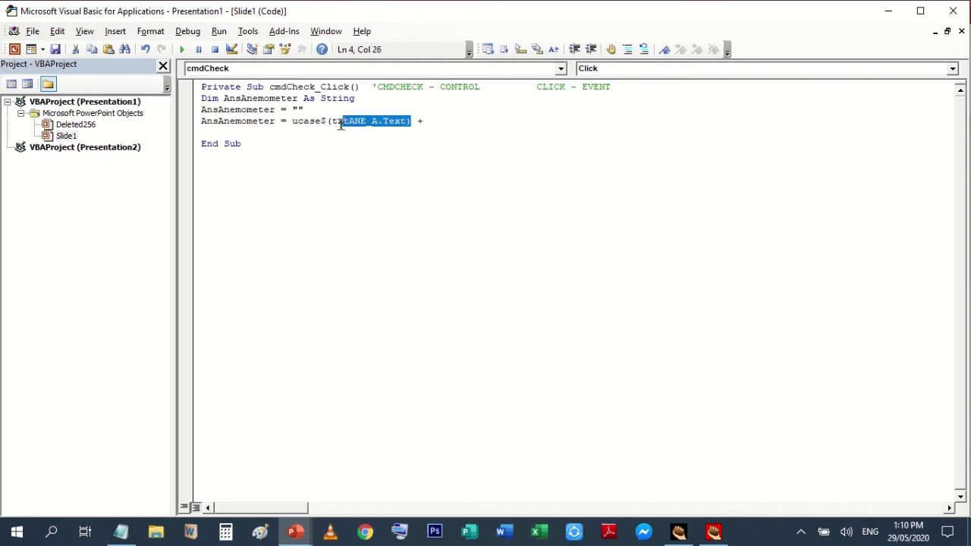
- Append ucase$ terms for boxes txtANE_N and txtANE_E1 to line 4
{"action": "left_click", "coordinate": [439, 121]}
{"action": "key", "text": "ctrl+v"}
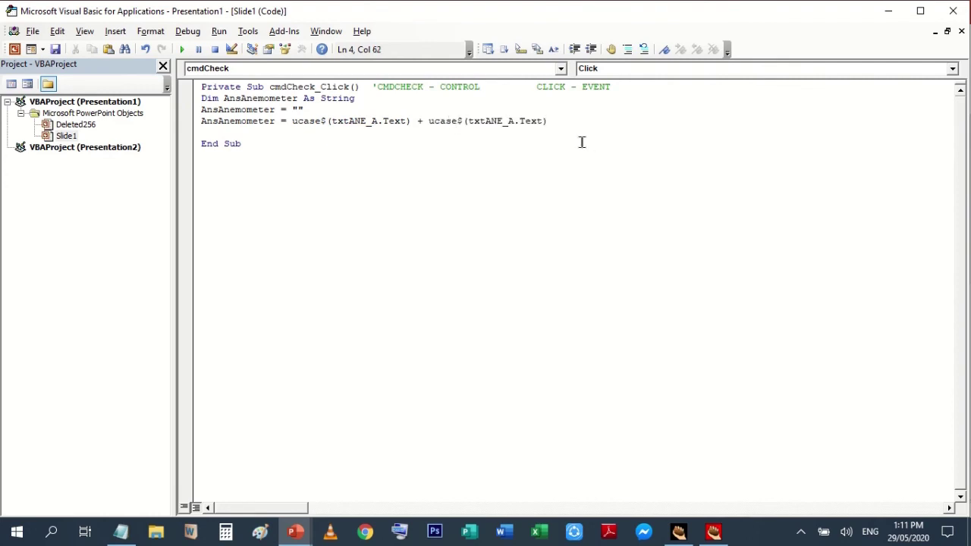
{"action": "left_click", "coordinate": [516, 121]}
{"action": "key", "text": "BackSpace"}
{"action": "type", "text": "n"}
{"action": "key", "text": "BackSpace"}
{"action": "type", "text": "N"}
{"action": "left_click", "coordinate": [582, 130]}
{"action": "left_click_drag", "start_coordinate": [566, 121], "coordinate": [413, 123]}
{"action": "key", "text": "ctrl+c"}
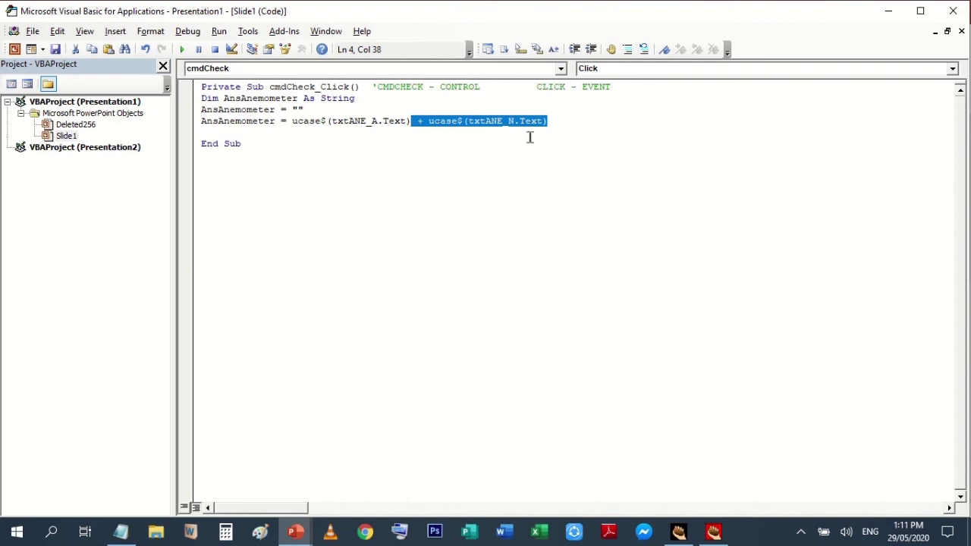
{"action": "left_click", "coordinate": [574, 124]}
{"action": "key", "text": "ctrl+v"}
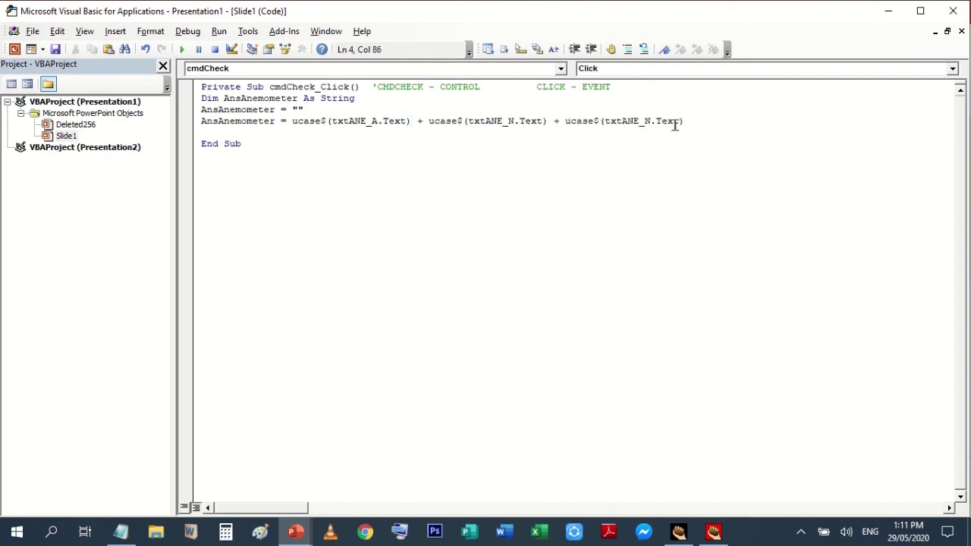
{"action": "key", "text": "BackSpace"}
{"action": "type", "text": "E1"}
- Append ucase$ terms for boxes txtANE_M1, txtANE_O, txtANE_M2 and txtANE_E2
{"action": "left_click", "coordinate": [714, 124]}
{"action": "key", "text": "ctrl+v"}
{"action": "left_click", "coordinate": [787, 122]}
{"action": "type", "text": "M1"}
{"action": "left_click", "coordinate": [859, 124]}
{"action": "key", "text": "ctrl+v"}
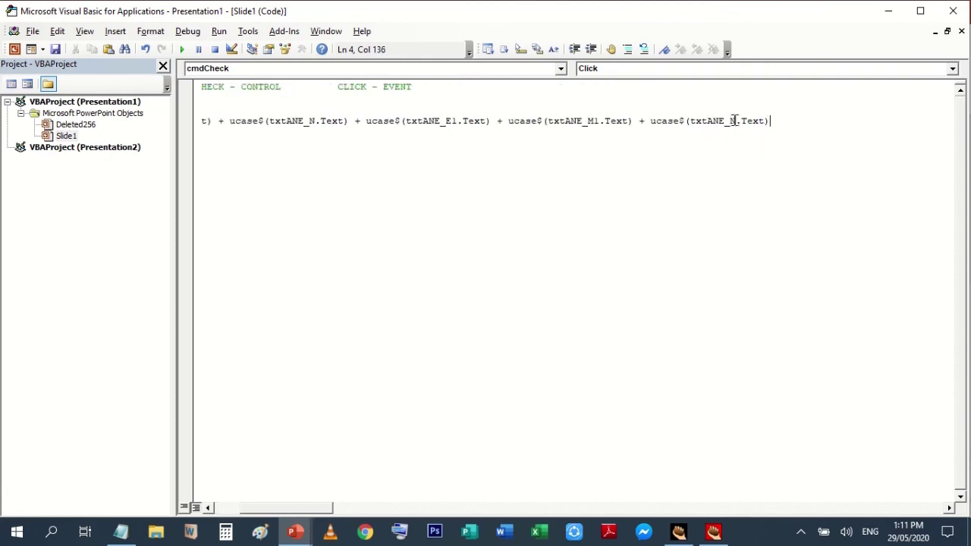
{"action": "left_click_drag", "start_coordinate": [737, 120], "coordinate": [731, 120]}
{"action": "type", "text": "O"}
{"action": "key", "text": "ctrl+v"}
{"action": "left_click_drag", "start_coordinate": [872, 119], "coordinate": [866, 120]}
{"action": "type", "text": "M2"}
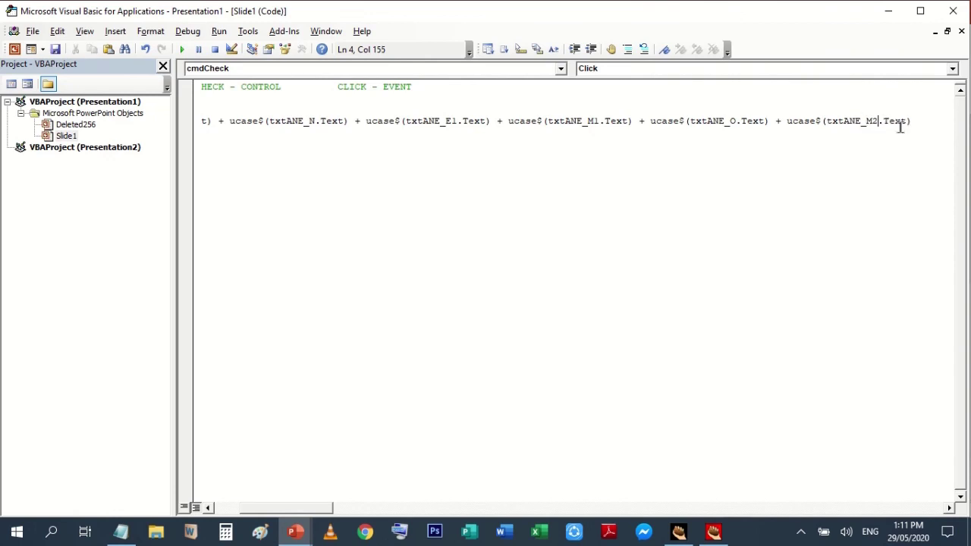
{"action": "key", "text": "ctrl+v"}
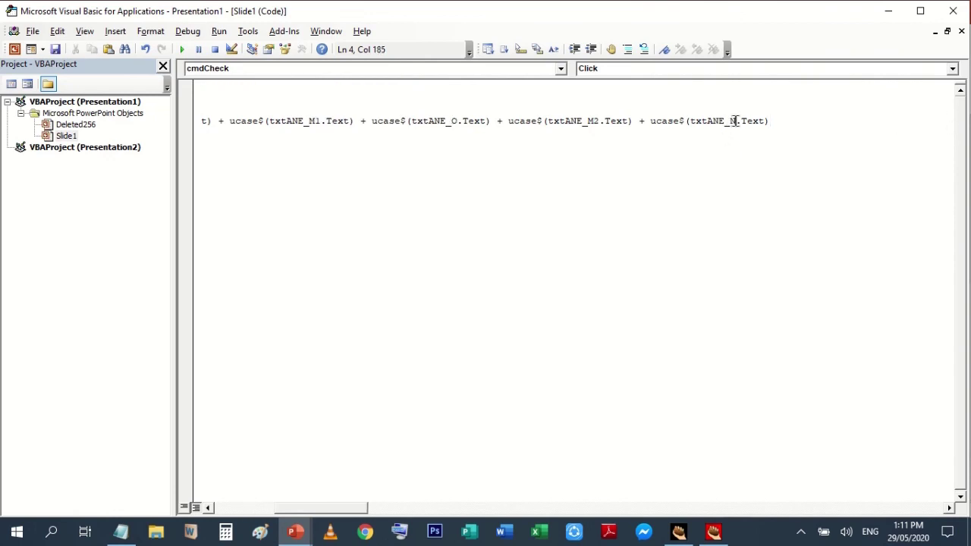
{"action": "left_click_drag", "start_coordinate": [736, 121], "coordinate": [730, 121]}
{"action": "type", "text": "E2"}
- Append ucase$ terms for boxes txtANE_T, txtANE_E3 and txtANE_O
{"action": "key", "text": "ctrl+v"}
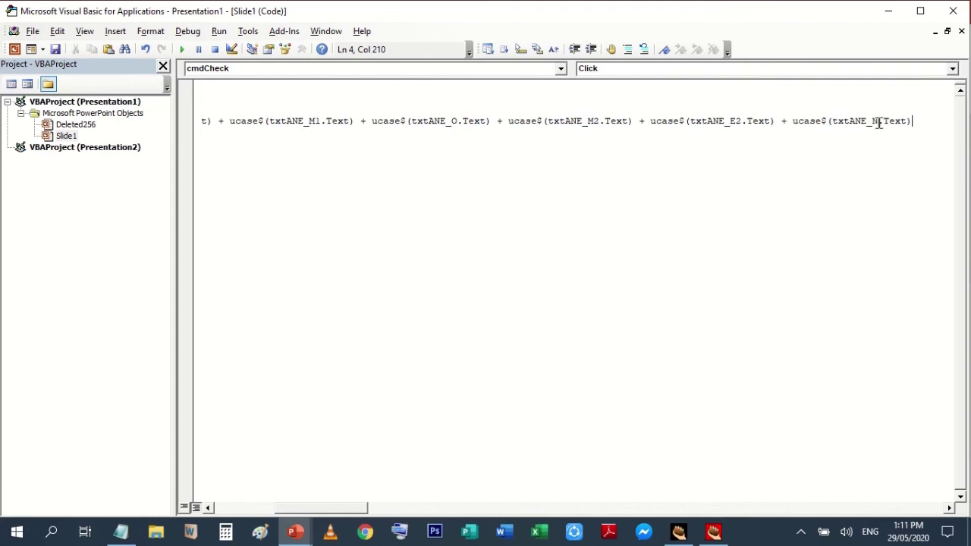
{"action": "left_click_drag", "start_coordinate": [879, 121], "coordinate": [871, 121]}
{"action": "type", "text": "T"}
{"action": "key", "text": "ctrl+v"}
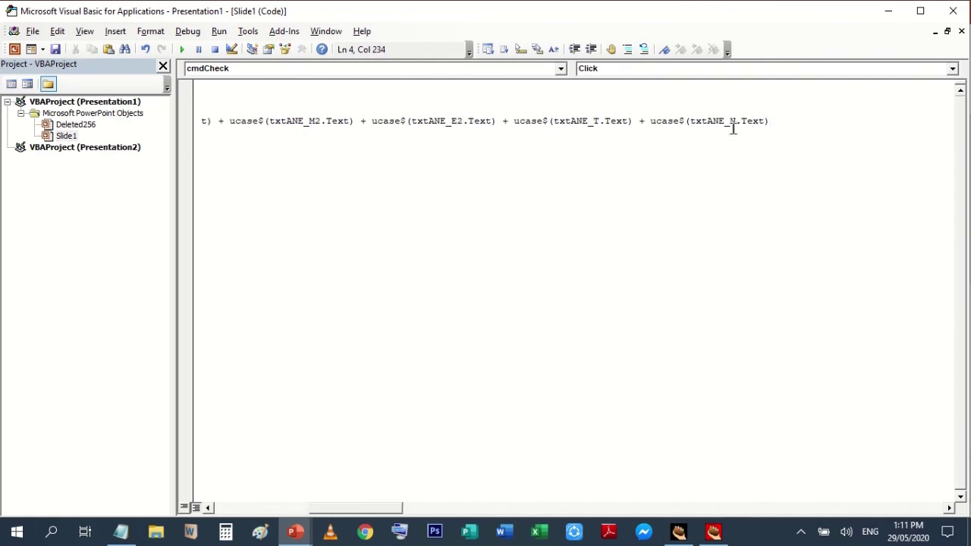
{"action": "left_click_drag", "start_coordinate": [735, 121], "coordinate": [729, 120]}
{"action": "type", "text": "E"}
{"action": "type", "text": "3"}
{"action": "left_click", "coordinate": [802, 117]}
{"action": "key", "text": "ctrl+v"}
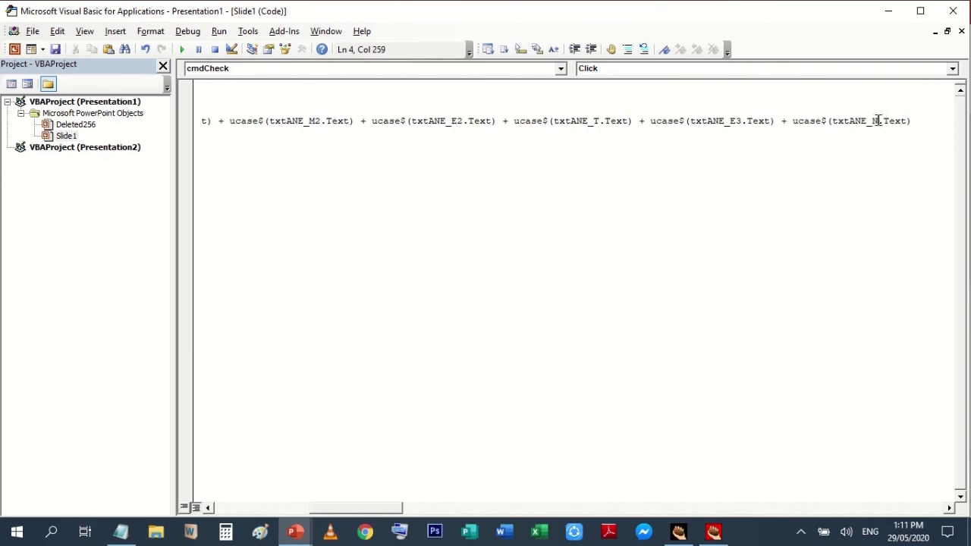
{"action": "left_click_drag", "start_coordinate": [878, 121], "coordinate": [872, 122]}
{"action": "type", "text": "O"}
{"action": "left_click", "coordinate": [884, 159]}
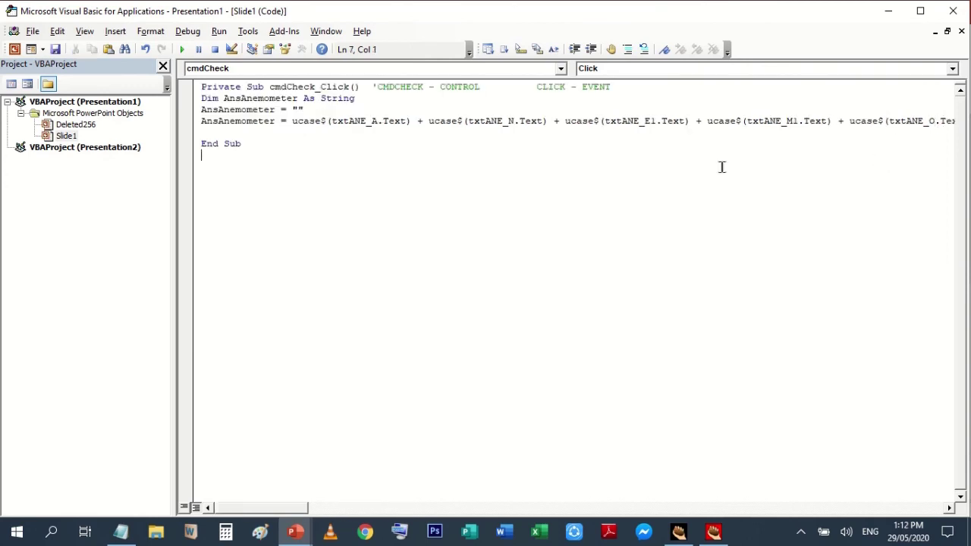
- Set a breakpoint on the Private Sub cmdCheck_Click line and delete the blank line before End Sub
{"action": "left_click_drag", "start_coordinate": [280, 509], "coordinate": [308, 513]}
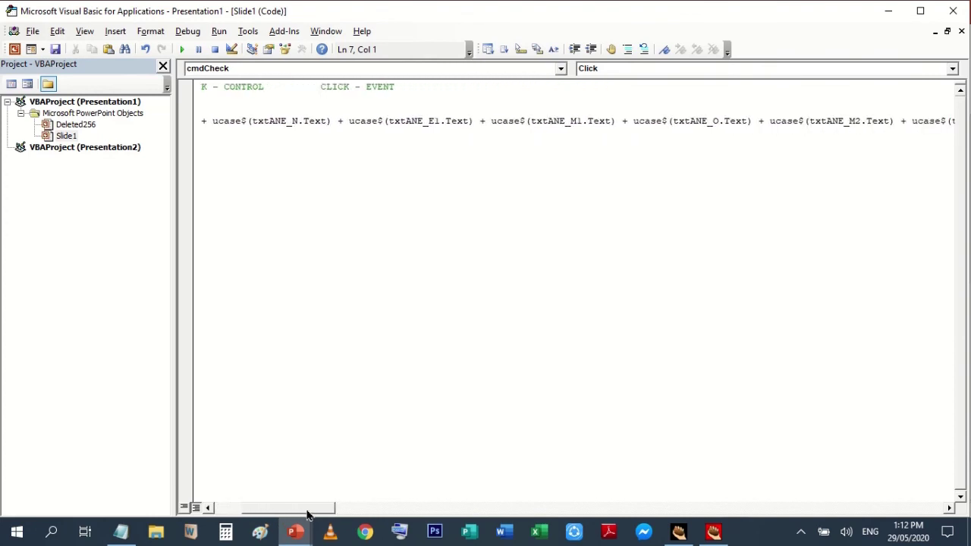
{"action": "mouse_move", "coordinate": [308, 514]}
{"action": "left_mouse_down"}
{"action": "mouse_move", "coordinate": [375, 516]}
{"action": "mouse_move", "coordinate": [240, 502]}
{"action": "left_mouse_up"}
{"action": "left_click", "coordinate": [203, 133]}
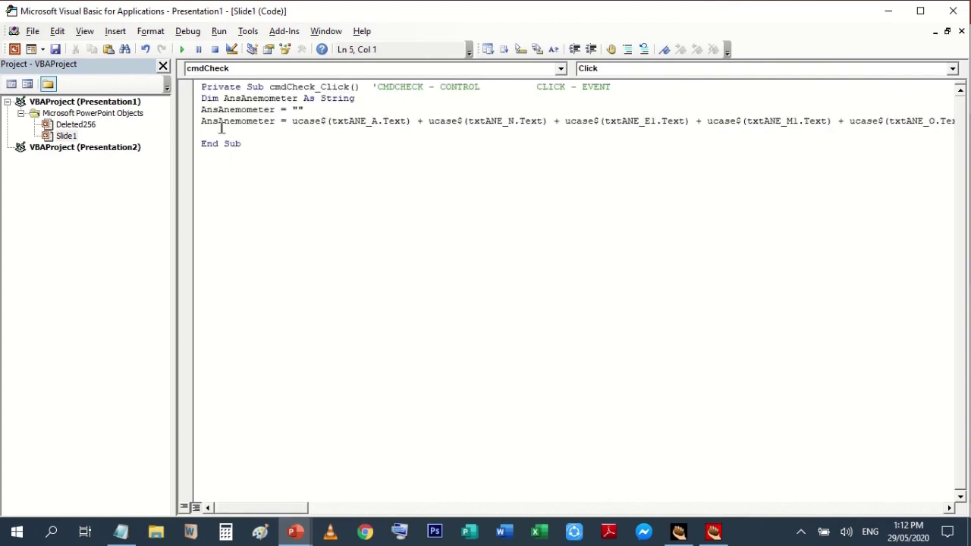
{"action": "key", "text": "BackSpace"}
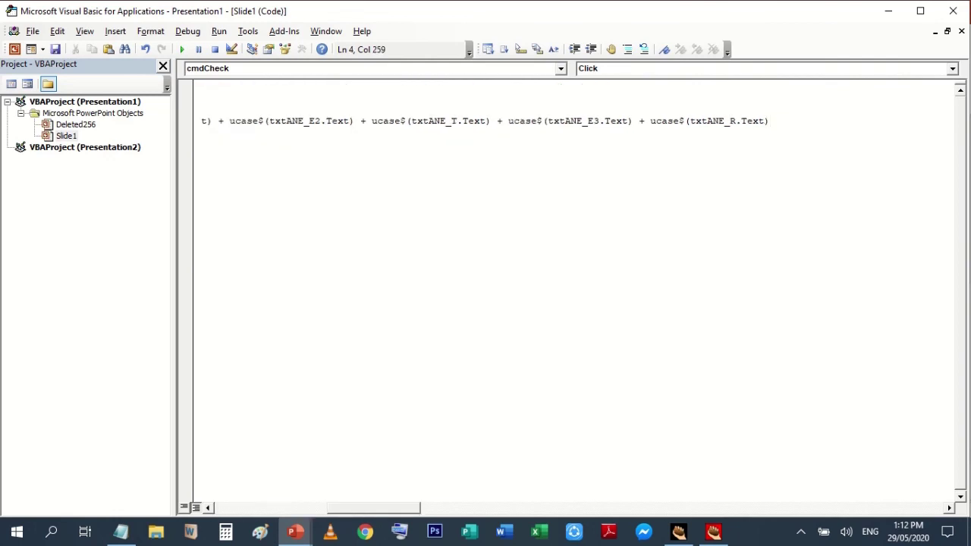
{"action": "key", "text": "Return"}
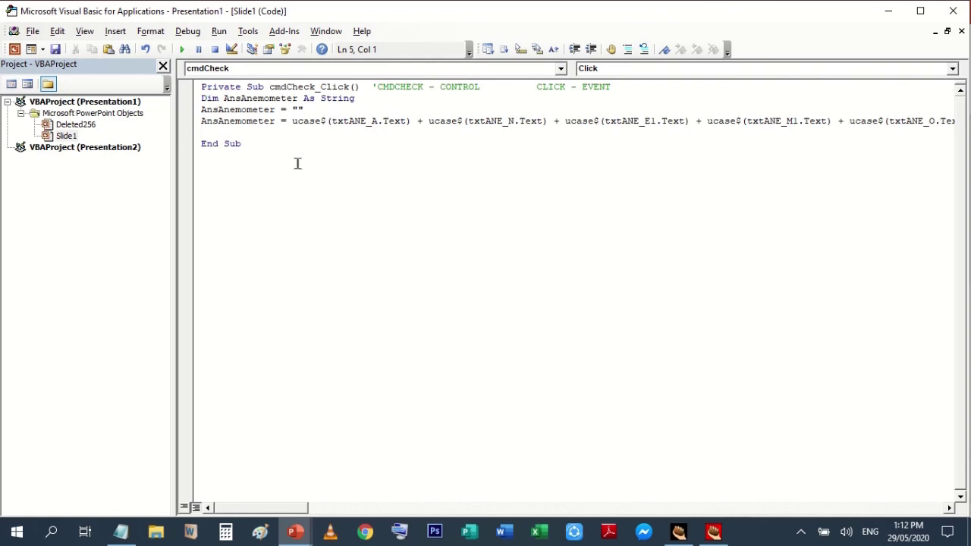
{"action": "left_click", "coordinate": [187, 89]}
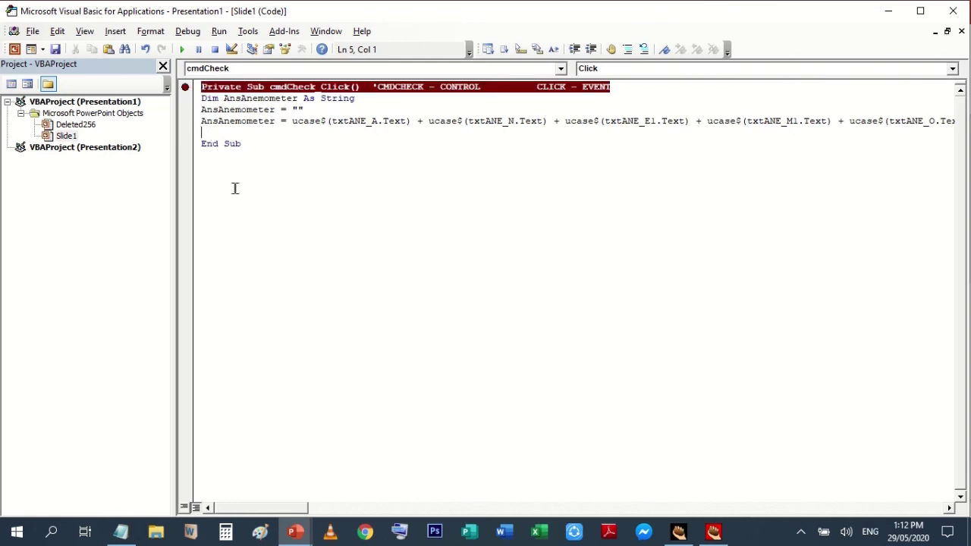
{"action": "left_click", "coordinate": [192, 133]}
{"action": "key", "text": "Delete"}
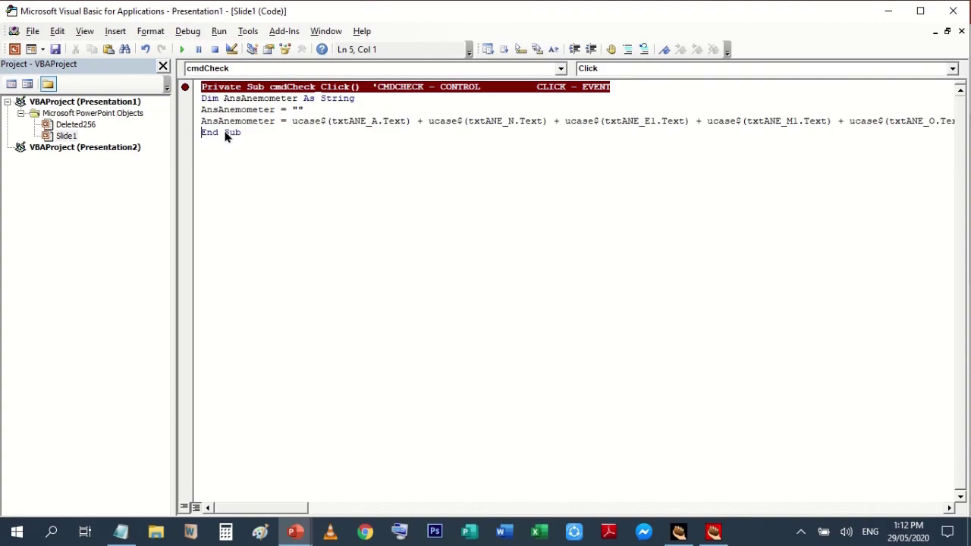